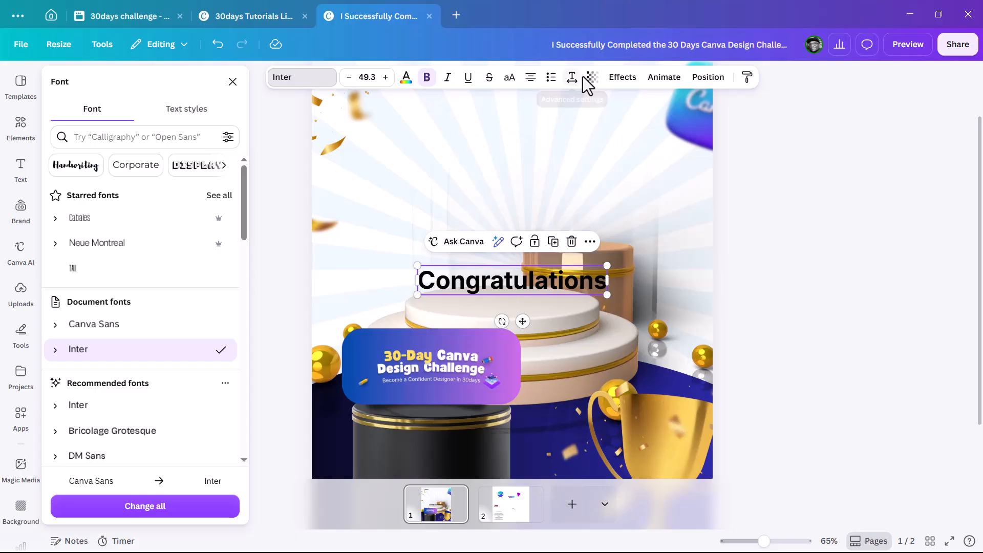
# Step: Tighten the "Congratulations" letter spacing to -72, and enlarge the text to size 73.6 above the podium
pyautogui.click(572, 76)
pyautogui.moveTo(526, 125); pyautogui.dragTo(523, 125)
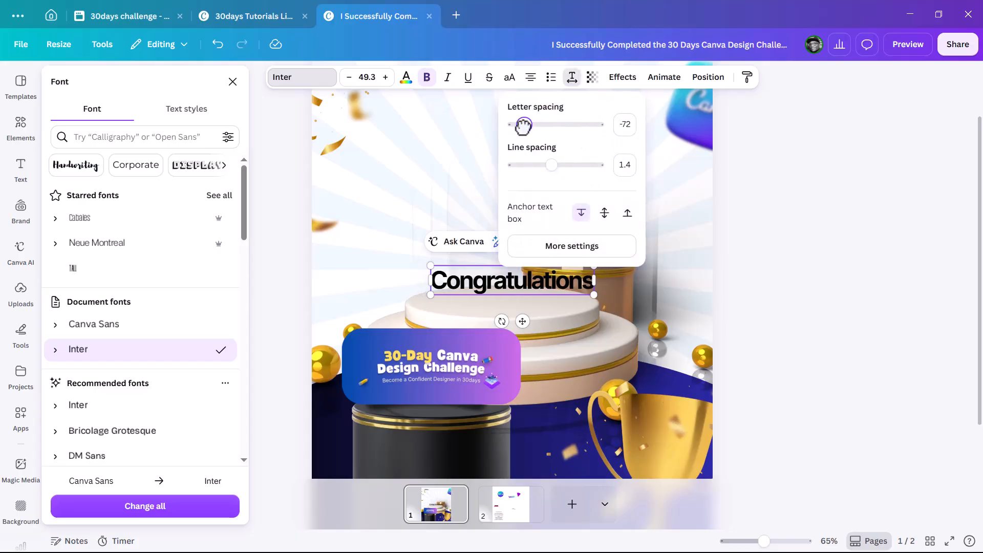
pyautogui.moveTo(594, 295); pyautogui.dragTo(637, 300)
pyautogui.moveTo(572, 282); pyautogui.dragTo(568, 175)
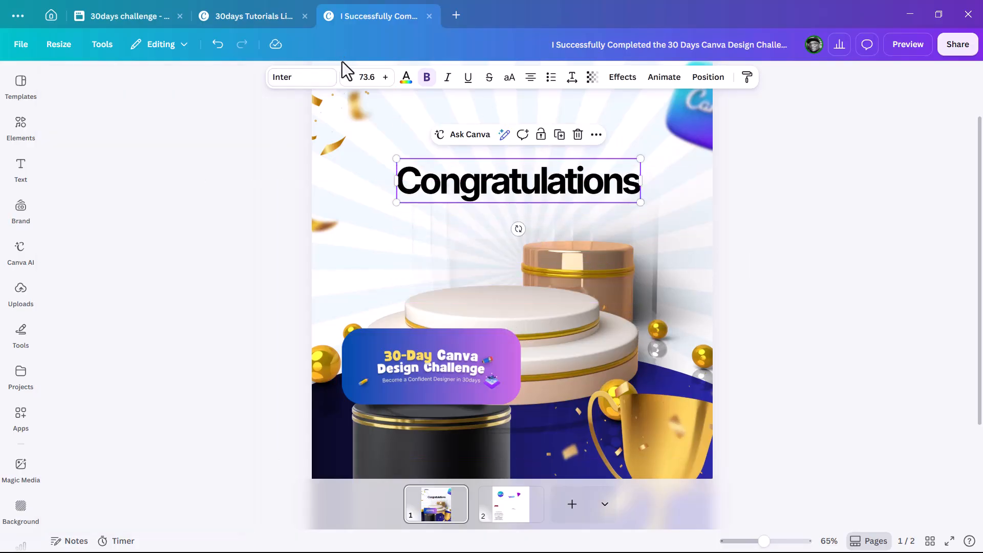
# Step: Colour the "Congratulations" heading with the default purple-to-turquoise linear gradient and nudge it slightly upward
pyautogui.click(406, 77)
pyautogui.scroll(-3, 158, 461)
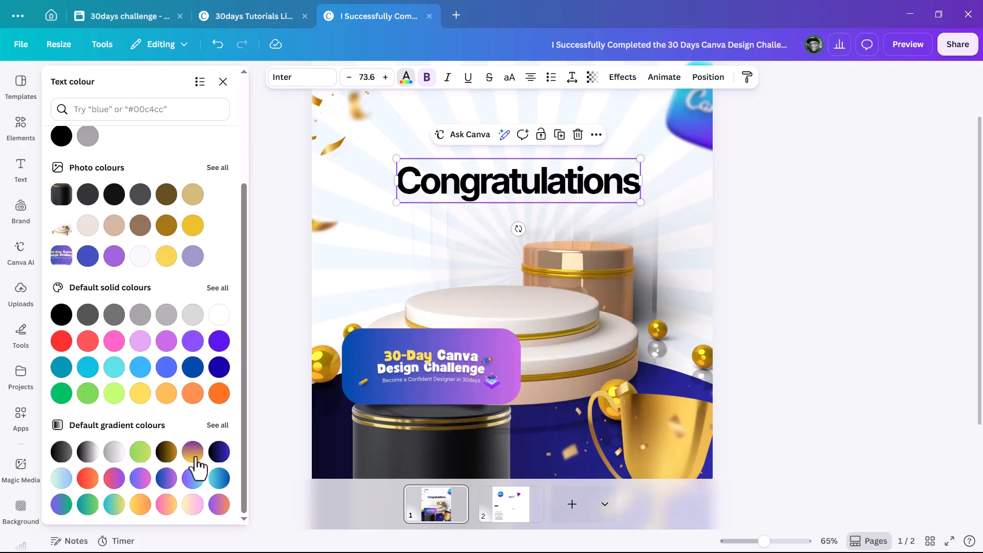
pyautogui.click(218, 479)
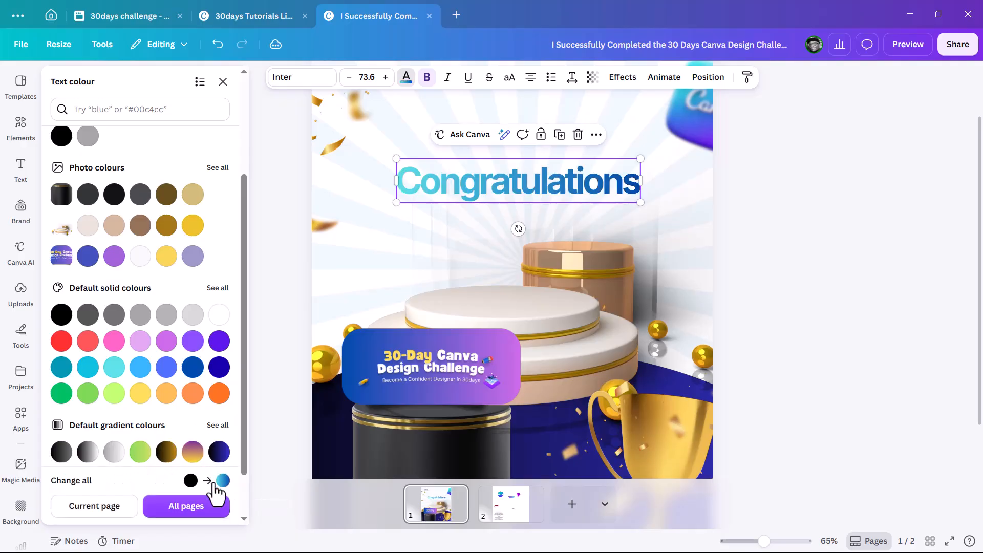
pyautogui.scroll(-2, 192, 459)
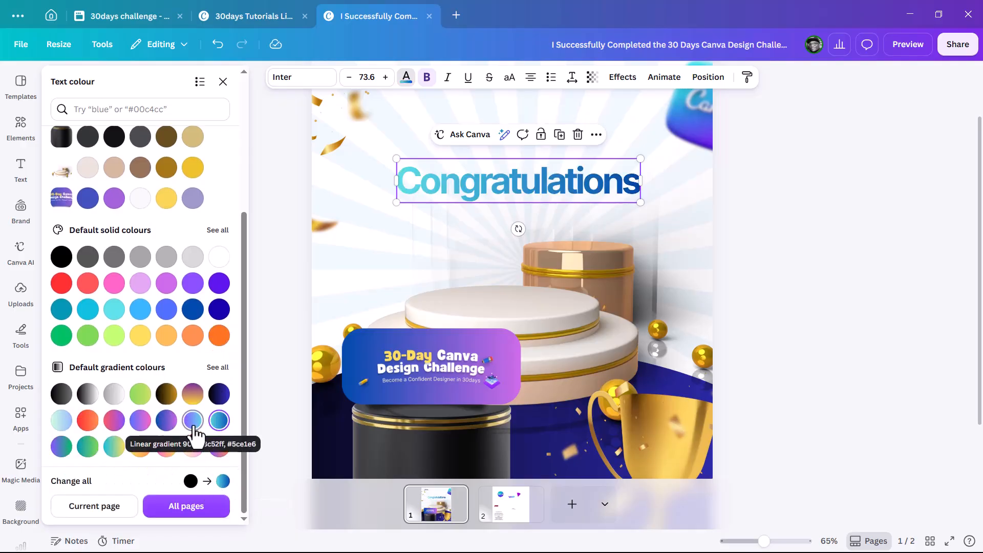
pyautogui.click(192, 421)
pyautogui.moveTo(616, 188); pyautogui.dragTo(616, 185)
pyautogui.click(765, 186)
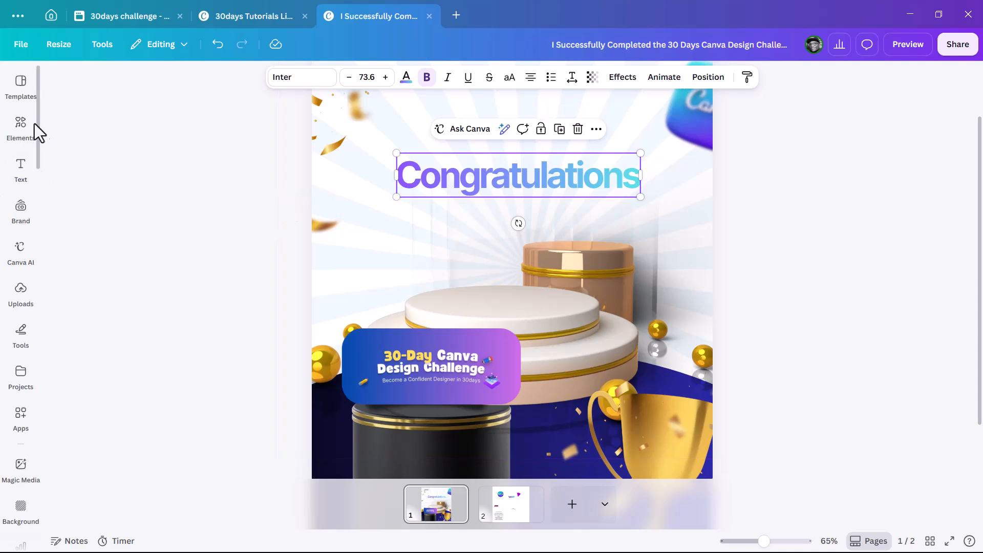
# Step: Add a circular frame from the basic shapes and place it between the heading and the podium
pyautogui.click(21, 127)
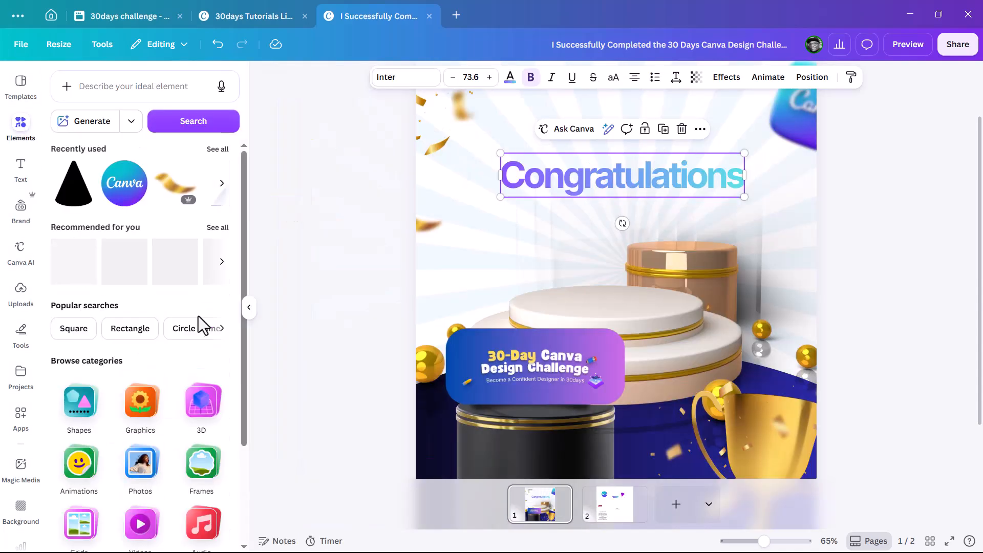
pyautogui.click(201, 484)
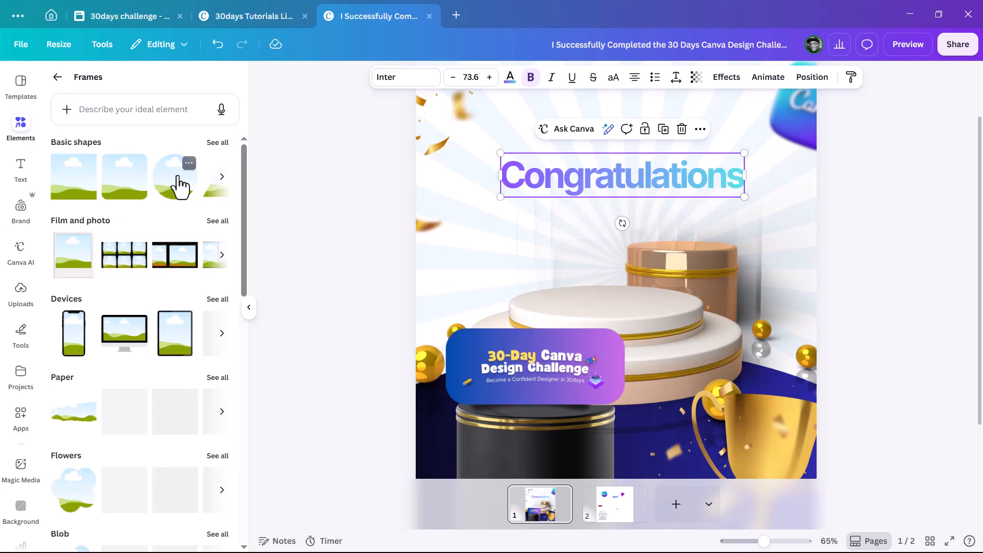
pyautogui.click(179, 185)
pyautogui.moveTo(718, 381); pyautogui.dragTo(616, 272)
pyautogui.moveTo(646, 306); pyautogui.dragTo(654, 315)
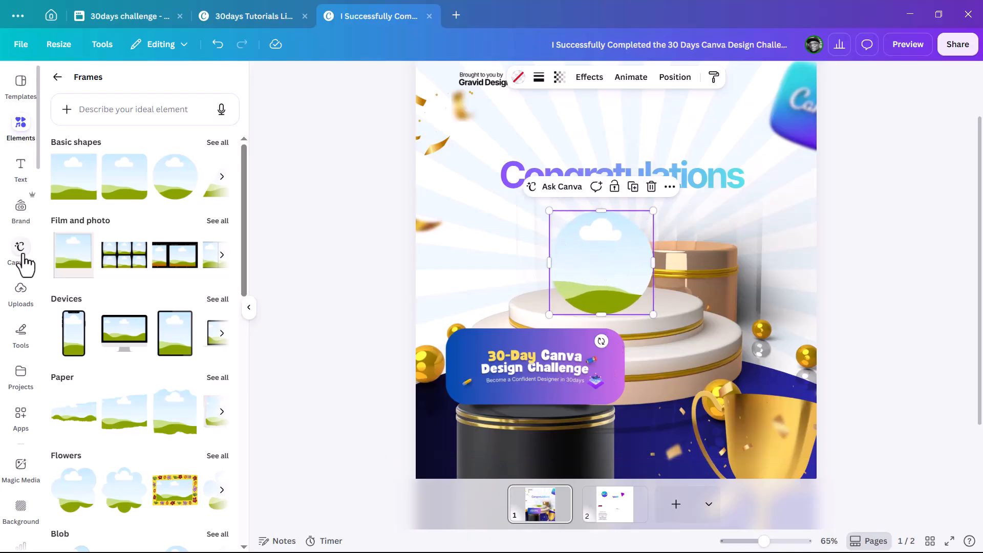
# Step: Fill the circular frame with the square portrait photo from the Brand Kit and nudge the frame slightly upward
pyautogui.click(17, 215)
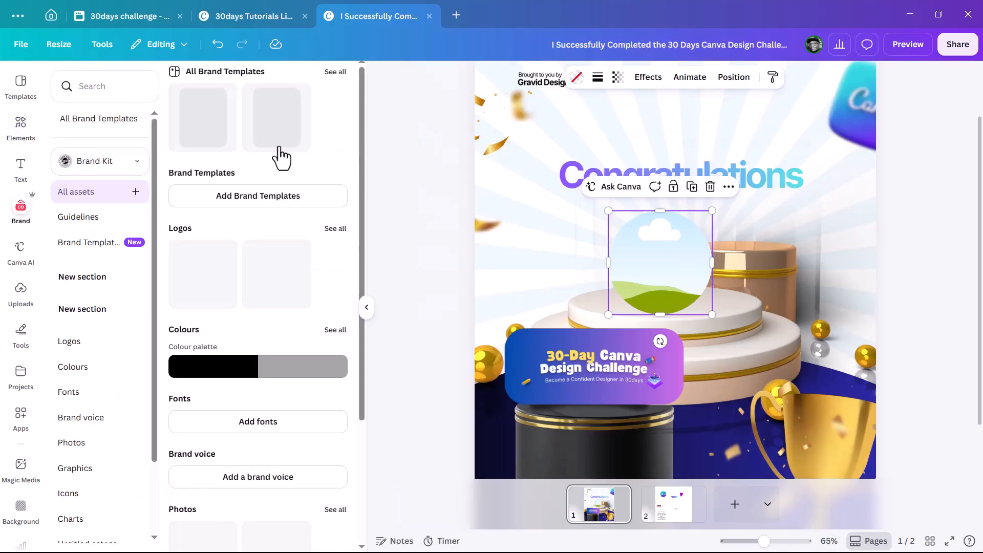
pyautogui.scroll(-3, 288, 332)
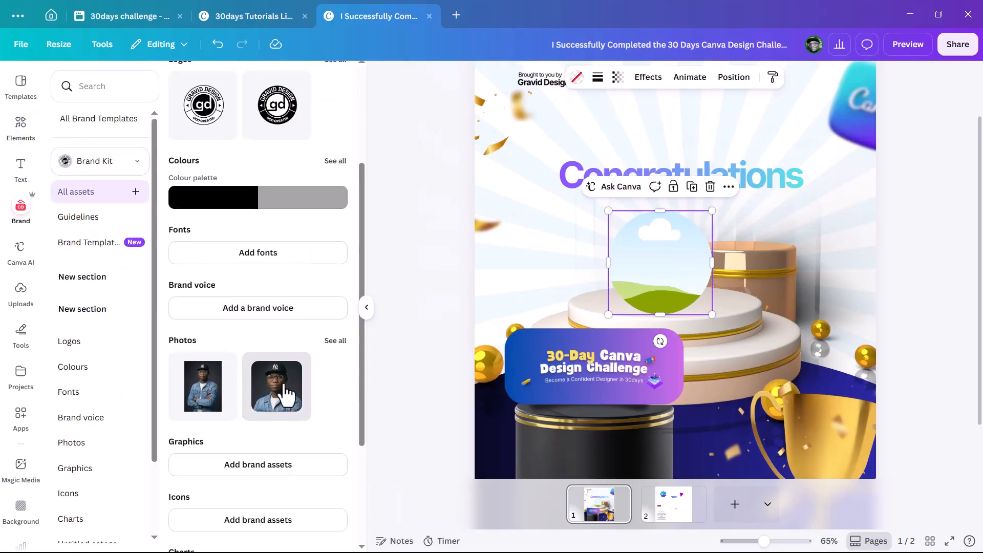
pyautogui.moveTo(278, 398); pyautogui.dragTo(642, 279)
pyautogui.click(898, 225)
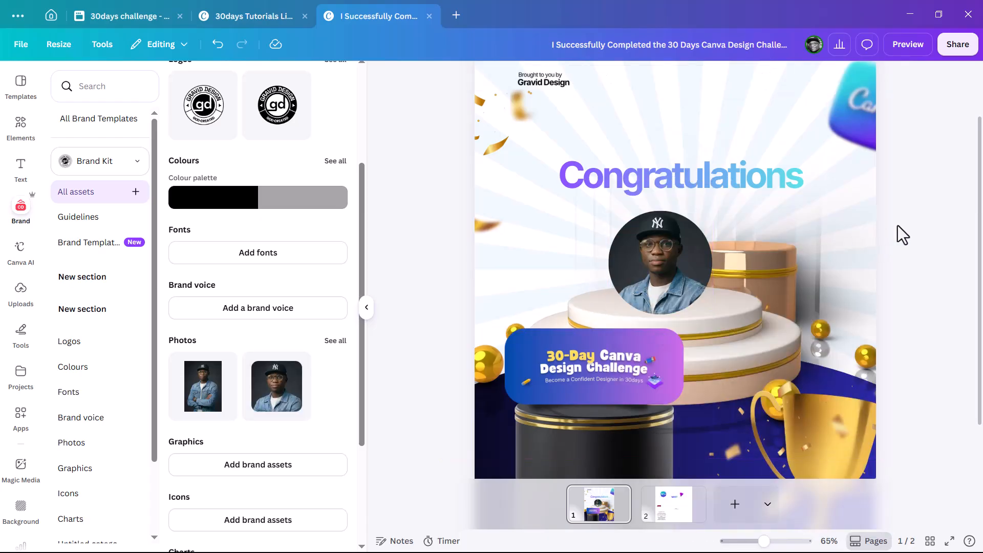
pyautogui.click(667, 282)
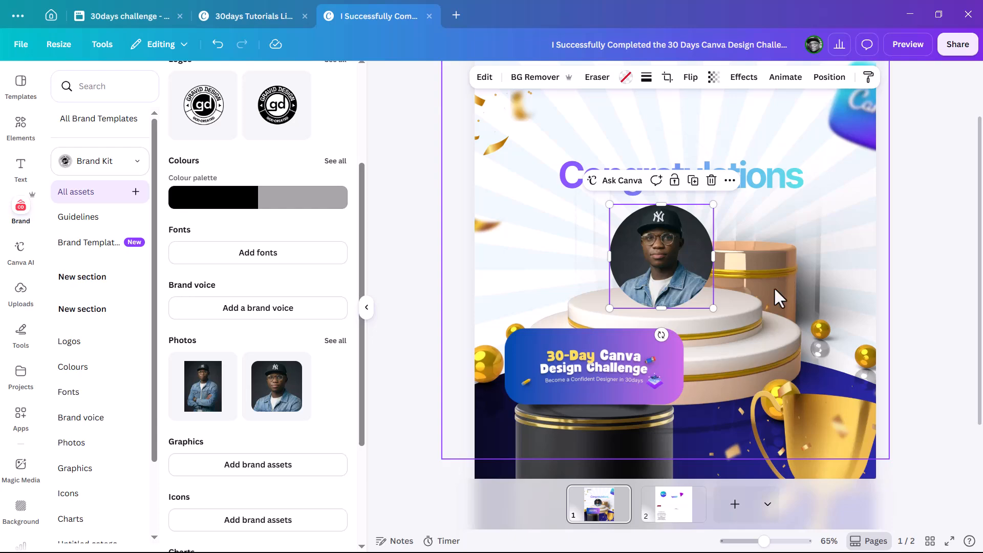
# Step: Move the soft black shadow from page 2 to page 1 and place it below the portrait
pyautogui.click(671, 511)
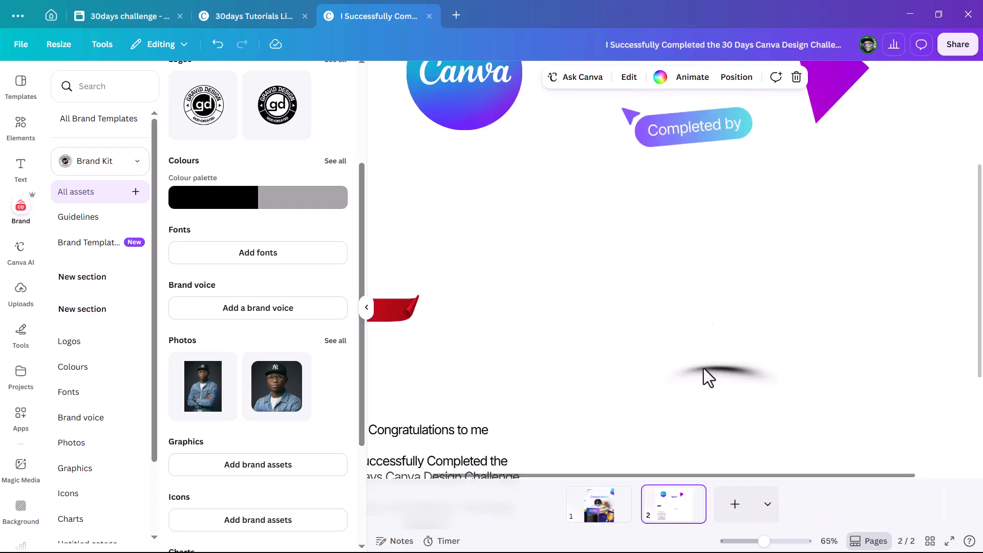
pyautogui.click(762, 377)
pyautogui.moveTo(761, 378); pyautogui.dragTo(621, 507)
pyautogui.scroll(-1, 648, 342)
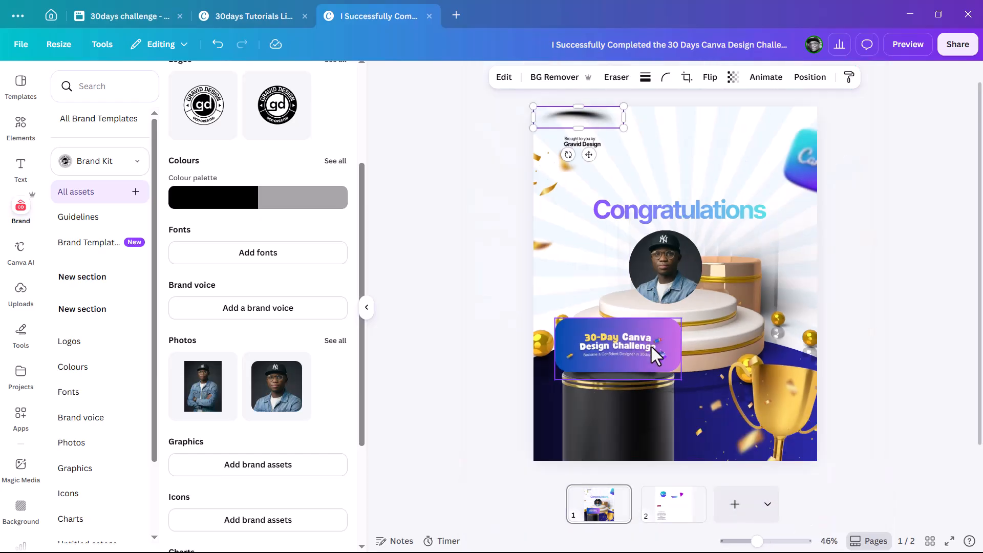
pyautogui.moveTo(597, 119); pyautogui.dragTo(691, 320)
# Step: Resize the shadow and align it directly under the lower edge of the circular portrait
pyautogui.scroll(8, 702, 327)
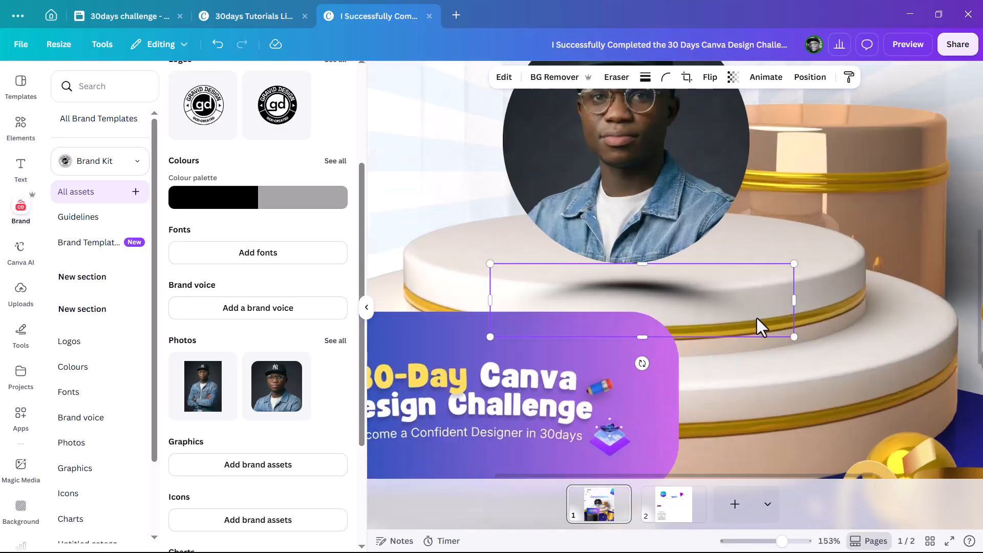
pyautogui.moveTo(802, 343); pyautogui.dragTo(752, 323)
pyautogui.moveTo(672, 279); pyautogui.dragTo(659, 254)
pyautogui.moveTo(744, 301); pyautogui.dragTo(783, 314)
pyautogui.moveTo(690, 245); pyautogui.dragTo(689, 247)
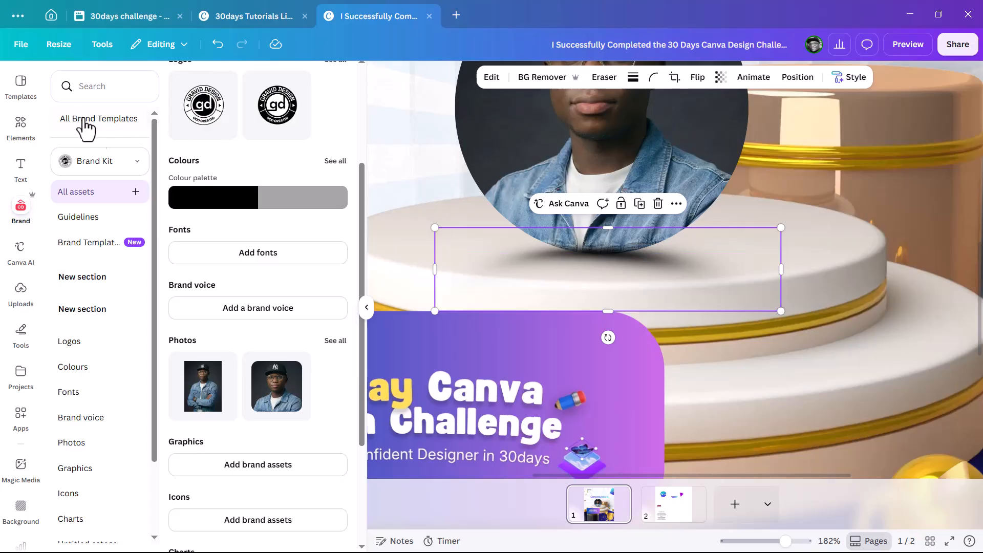
# Step: Shrink the white podium image and reposition it beneath the portrait
pyautogui.click(22, 134)
pyautogui.scroll(-5, 731, 241)
pyautogui.click(923, 217)
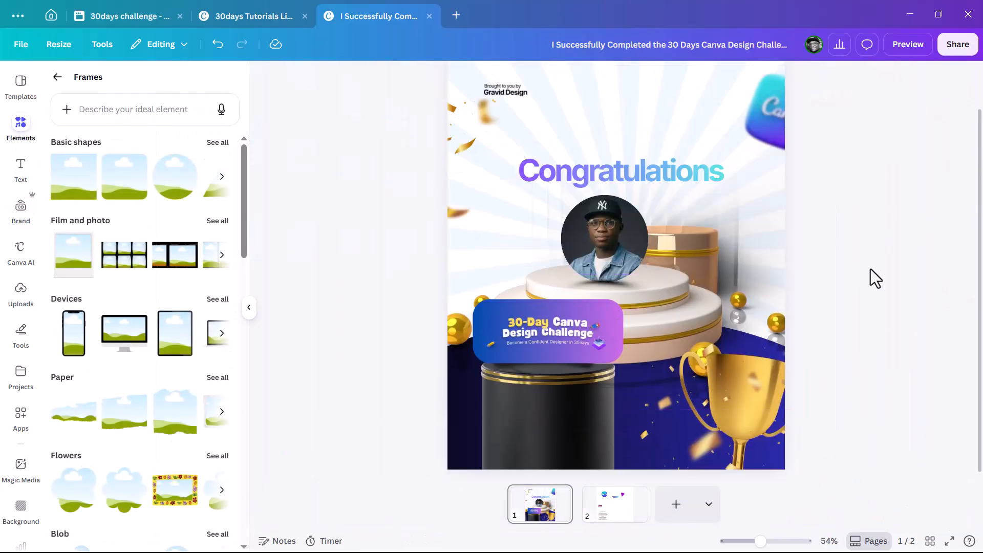
pyautogui.click(655, 323)
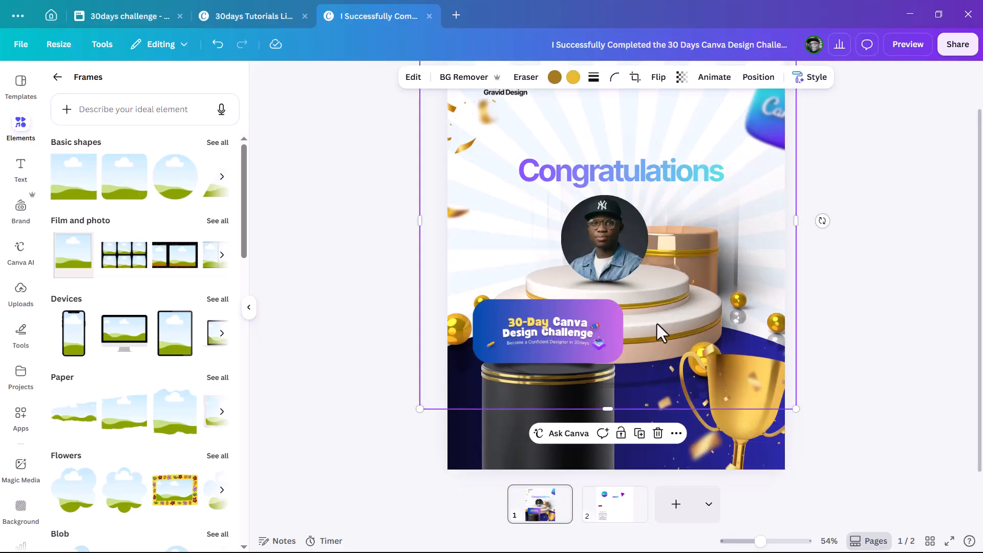
pyautogui.moveTo(796, 408); pyautogui.dragTo(763, 376)
pyautogui.moveTo(671, 305)
pyautogui.mouseDown()
pyautogui.moveTo(684, 321)
pyautogui.moveTo(680, 300)
pyautogui.mouseUp()
# Step: Scale down the "30-Day Canva Design Challenge" banner and rest it on top of the black pedestal
pyautogui.click(590, 322)
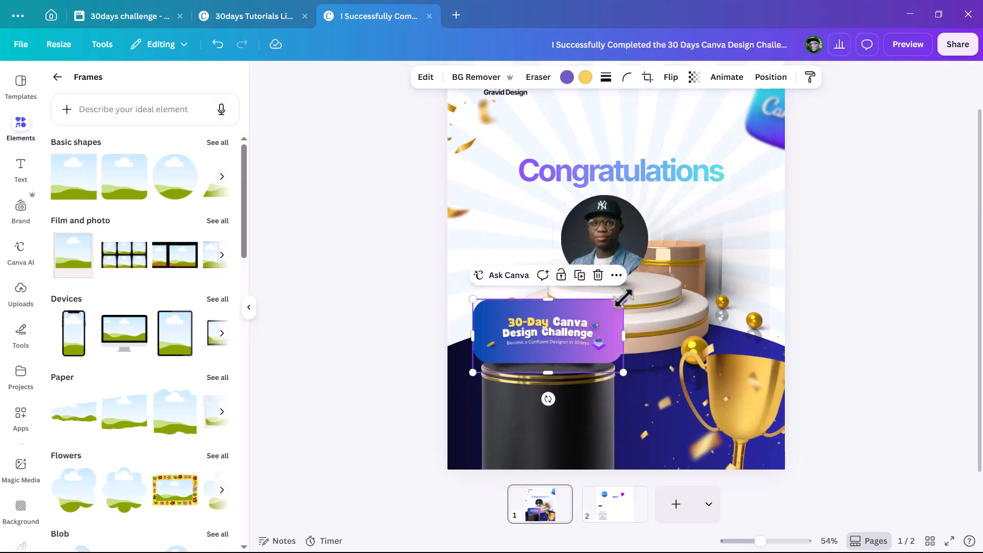
pyautogui.moveTo(622, 297); pyautogui.dragTo(609, 302)
pyautogui.moveTo(573, 343); pyautogui.dragTo(571, 349)
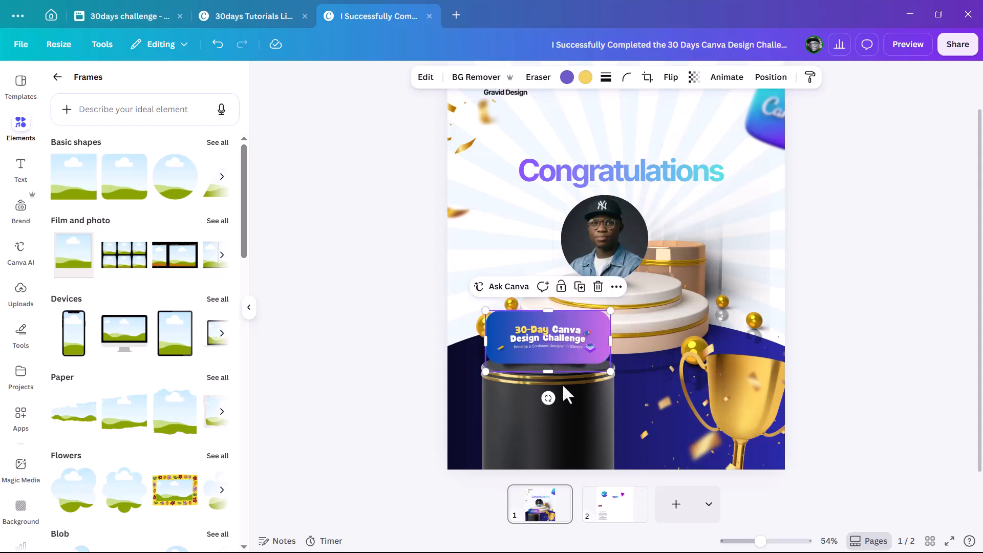
# Step: Enlarge the gold trophy and move it up and to the left in the poster's lower-right corner
pyautogui.click(757, 391)
pyautogui.moveTo(755, 391); pyautogui.dragTo(742, 372)
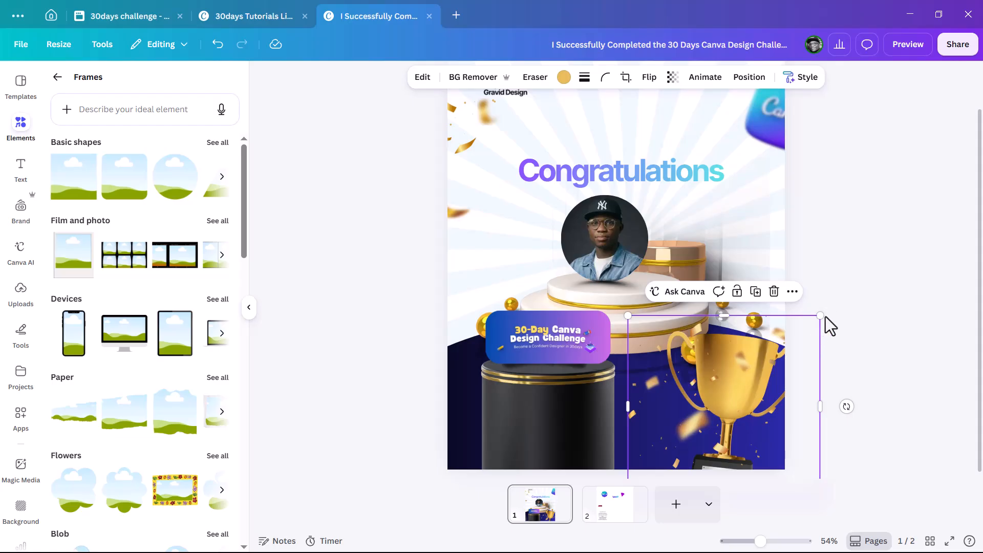
pyautogui.moveTo(821, 315); pyautogui.dragTo(844, 311)
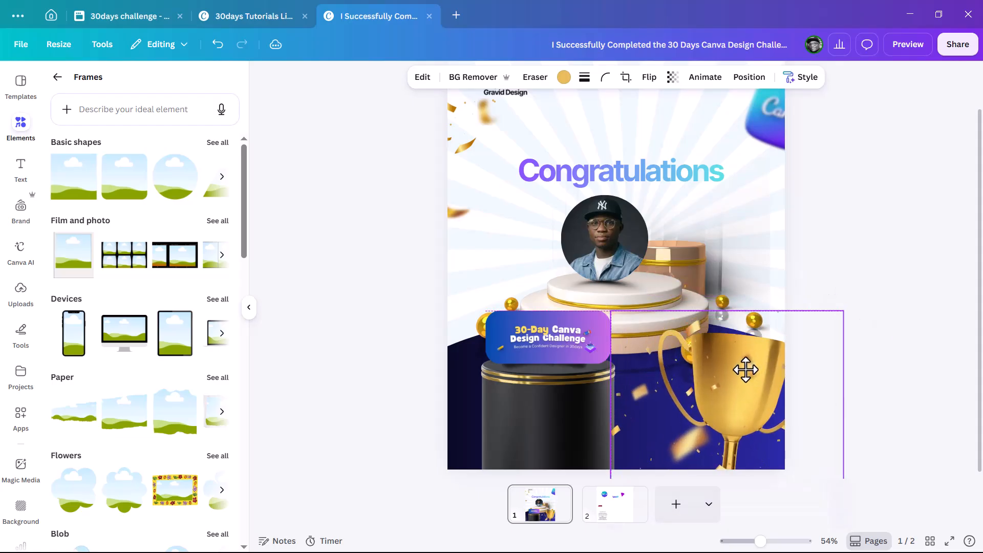
pyautogui.moveTo(744, 370); pyautogui.dragTo(739, 364)
pyautogui.click(908, 312)
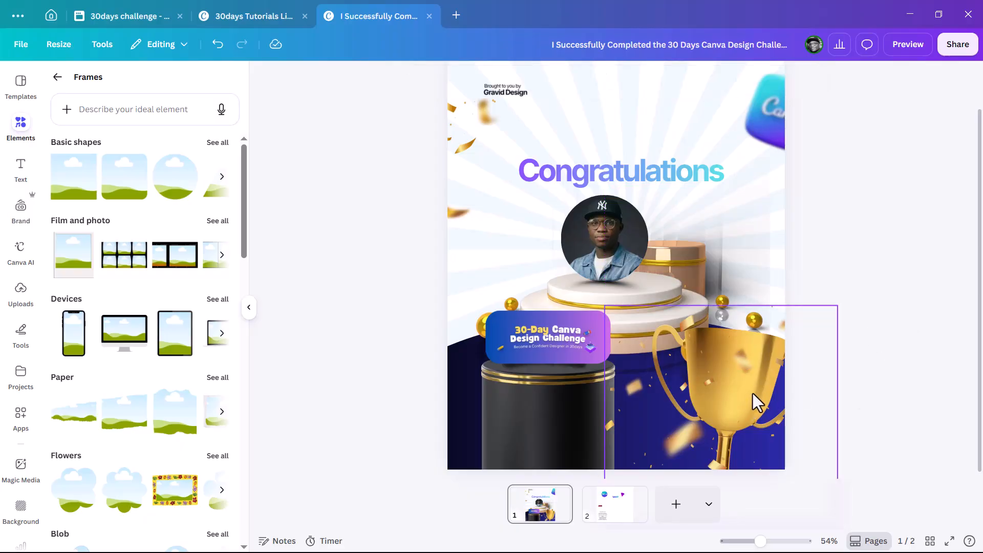
# Step: Fine-tune the gold trophy's placement in the poster's lower-right corner
pyautogui.click(743, 380)
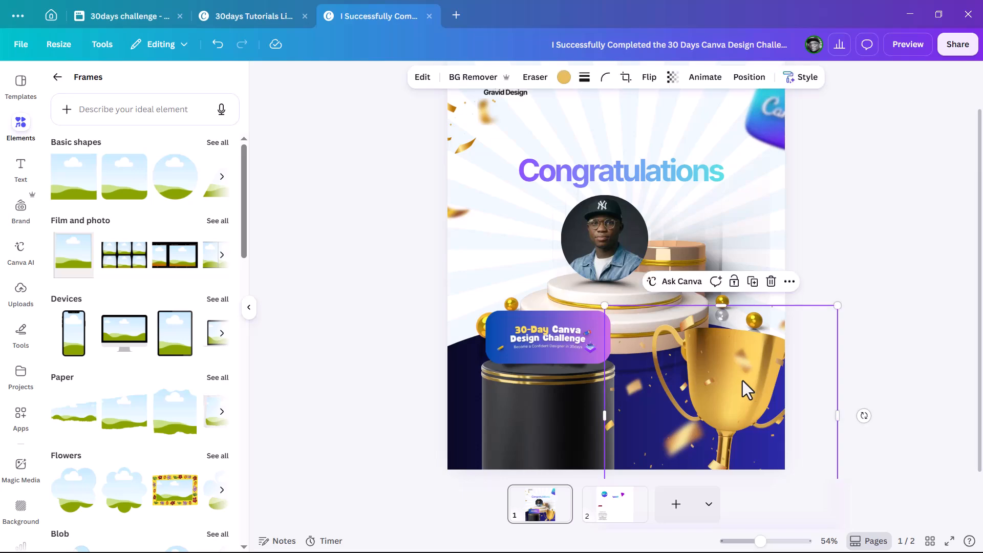
pyautogui.scroll(-3, 743, 380)
pyautogui.moveTo(725, 416); pyautogui.dragTo(731, 408)
pyautogui.click(877, 339)
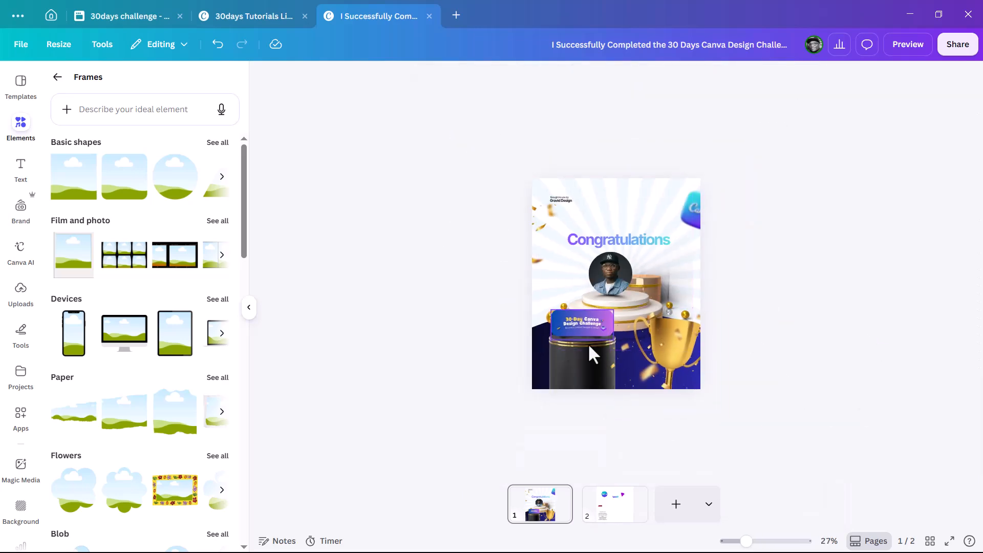
pyautogui.scroll(1, 697, 349)
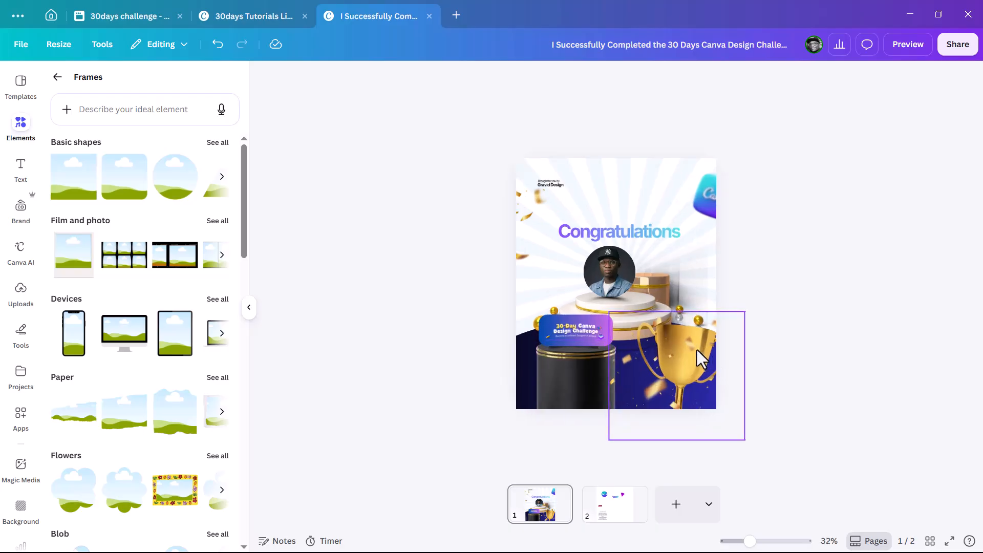
pyautogui.click(699, 348)
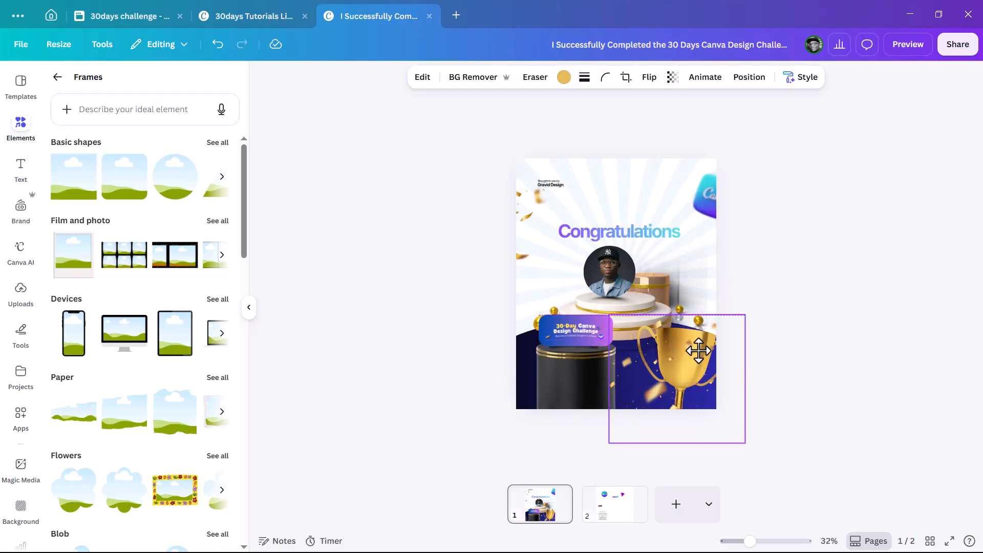
pyautogui.click(822, 348)
# Step: Move the white podium slightly lower beneath the portrait
pyautogui.click(618, 282)
pyautogui.scroll(3, 646, 282)
pyautogui.moveTo(669, 277); pyautogui.dragTo(676, 285)
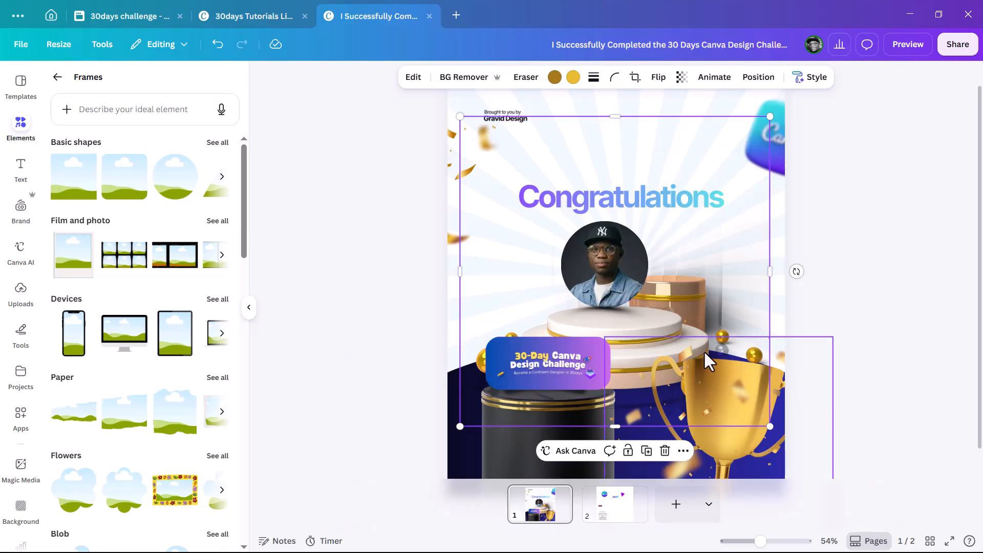
# Step: Shift the gold trophy slightly downward to follow the lowered podium
pyautogui.click(738, 389)
pyautogui.moveTo(738, 389); pyautogui.dragTo(738, 394)
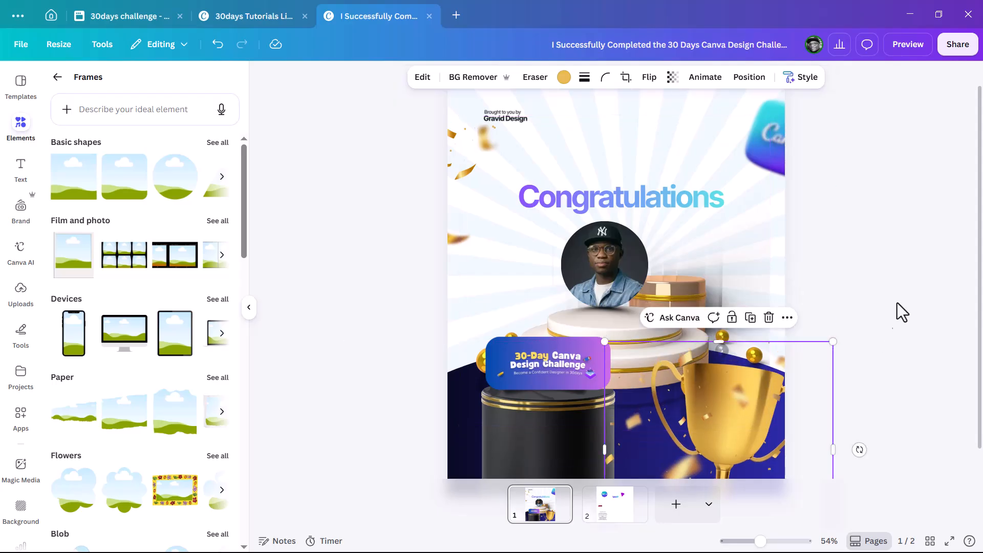
pyautogui.click(790, 341)
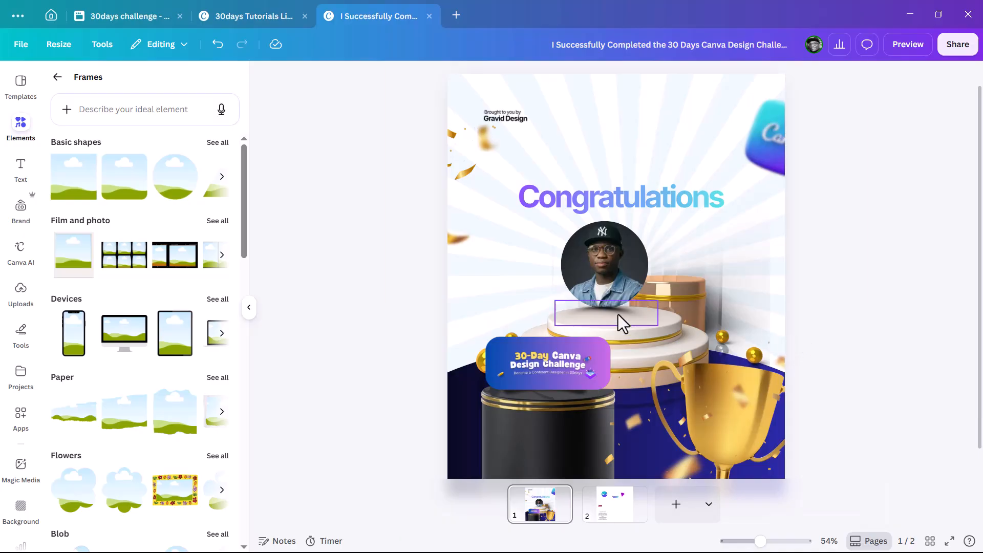
# Step: Select the circular portrait together with its shadow and centre both on top of the white podium
pyautogui.scroll(5, 624, 323)
pyautogui.click(597, 319)
pyautogui.moveTo(651, 167); pyautogui.dragTo(687, 199)
pyautogui.scroll(-6, 851, 301)
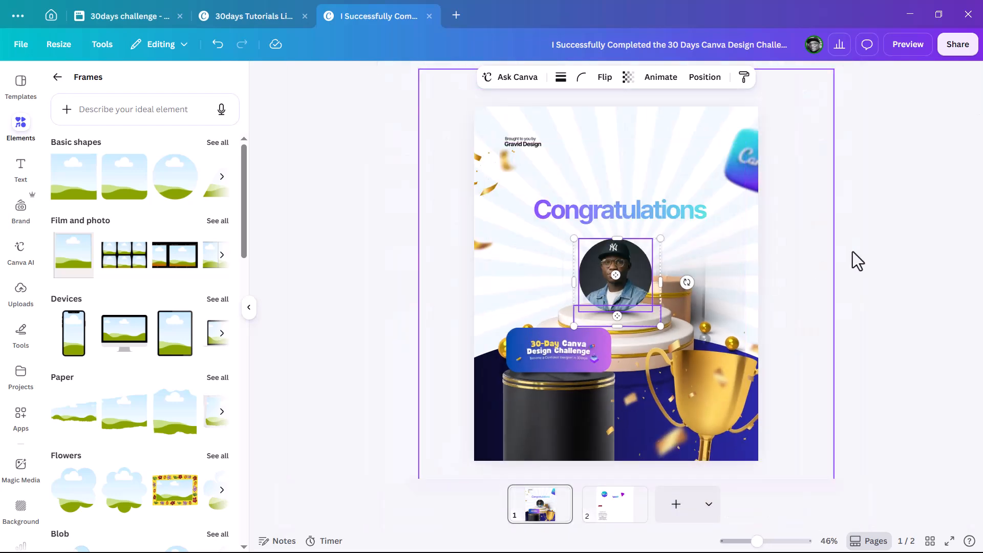
# Step: Move the "Congratulations" heading higher on the poster, leaving more space above the portrait
pyautogui.click(852, 252)
pyautogui.click(627, 215)
pyautogui.moveTo(630, 214); pyautogui.dragTo(649, 184)
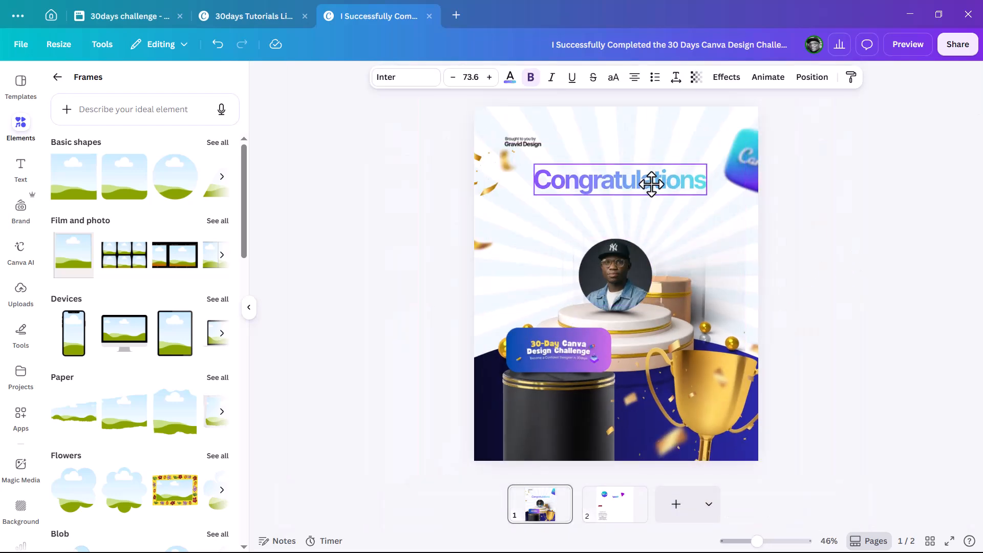
# Step: Move the round Canva logo from page 2 to page 1 and place it small at the portrait's left edge
pyautogui.click(613, 521)
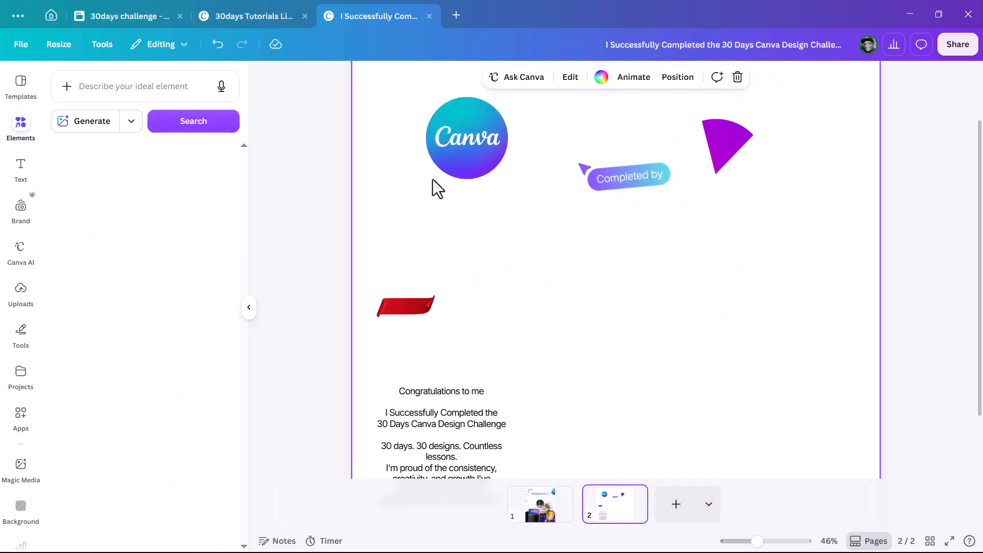
pyautogui.click(486, 155)
pyautogui.moveTo(486, 155); pyautogui.dragTo(563, 514)
pyautogui.moveTo(633, 181); pyautogui.dragTo(559, 295)
pyautogui.scroll(3, 562, 250)
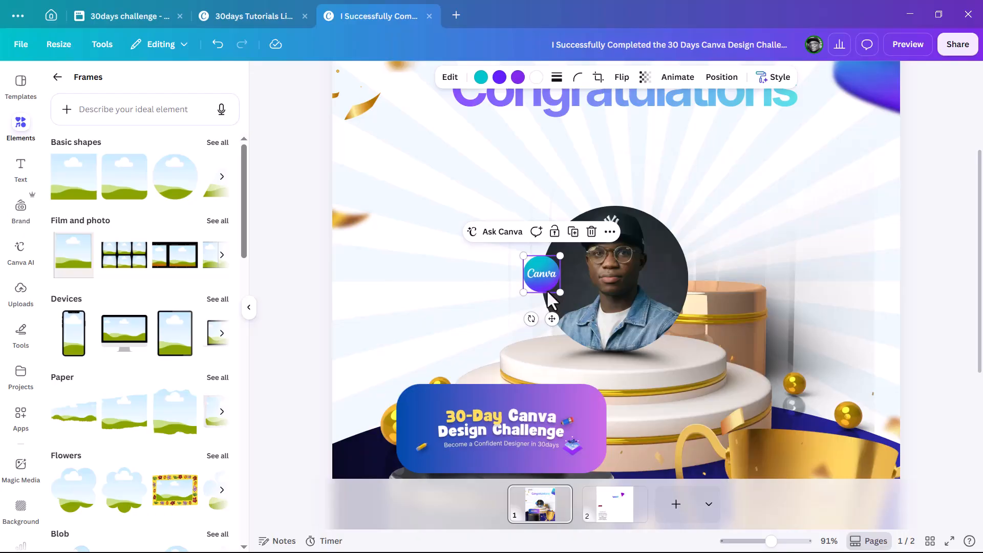
# Step: Add a circle shape to page 1 and fill it with solid white
pyautogui.press('c')
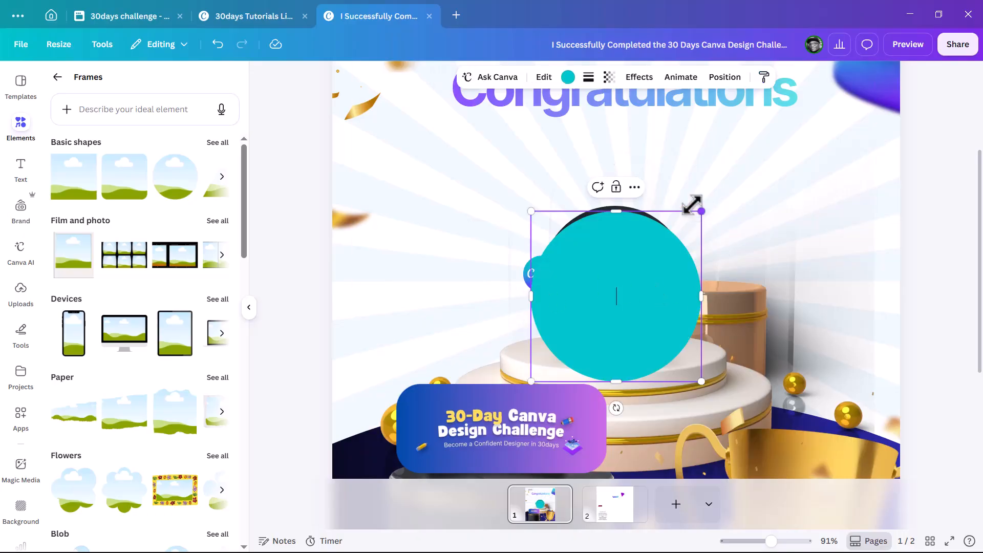
pyautogui.click(568, 77)
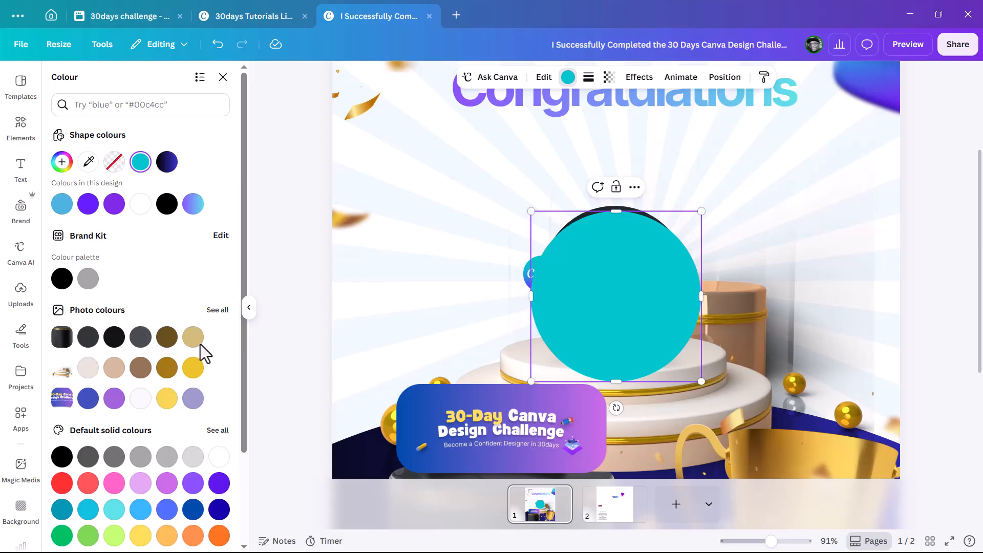
pyautogui.scroll(-2, 212, 379)
pyautogui.click(219, 372)
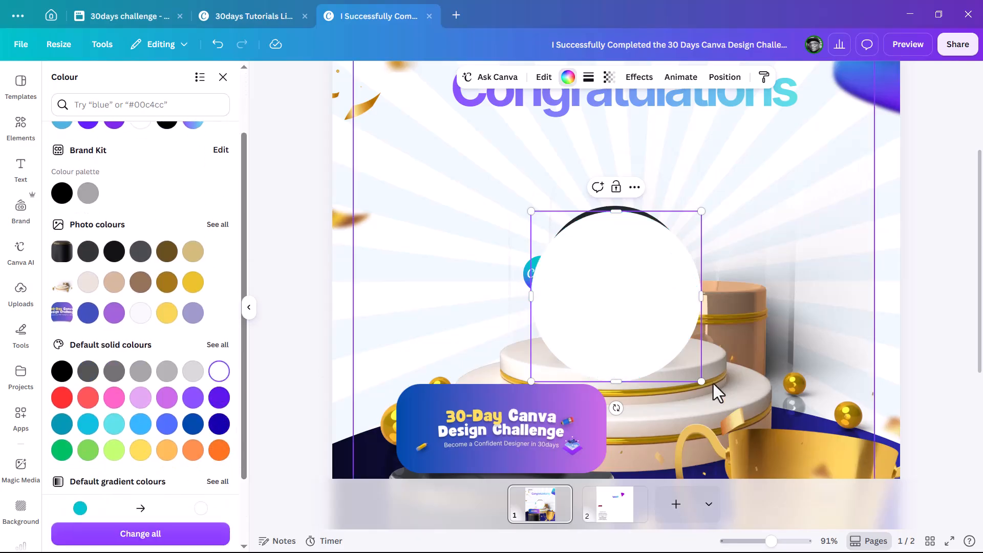
# Step: Shrink the white circle to slightly larger than the round Canva logo and centre it directly behind the logo as a border
pyautogui.moveTo(702, 382); pyautogui.dragTo(553, 236)
pyautogui.scroll(5, 543, 236)
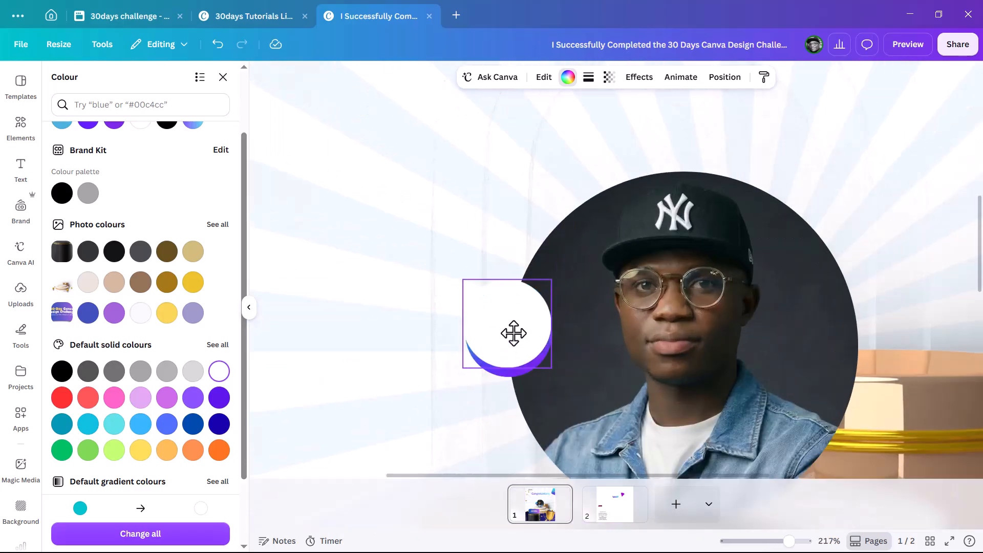
pyautogui.moveTo(514, 338); pyautogui.dragTo(514, 343)
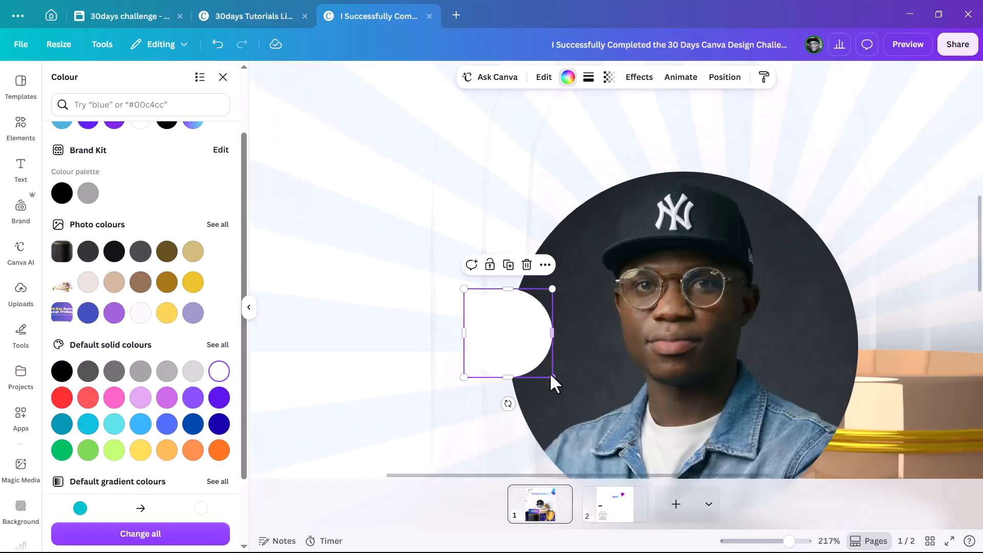
pyautogui.moveTo(552, 377); pyautogui.dragTo(557, 382)
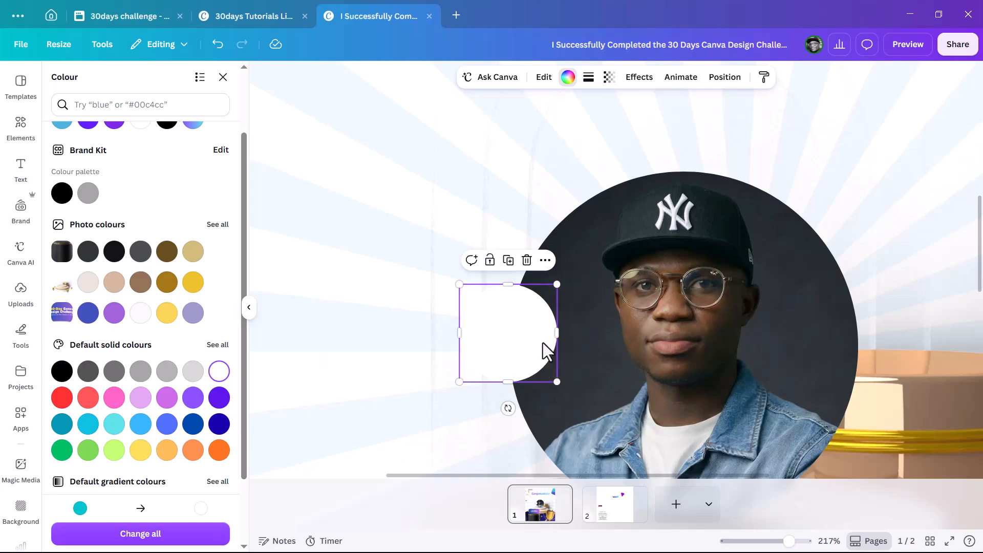
pyautogui.hotkey('ctrl', '[')
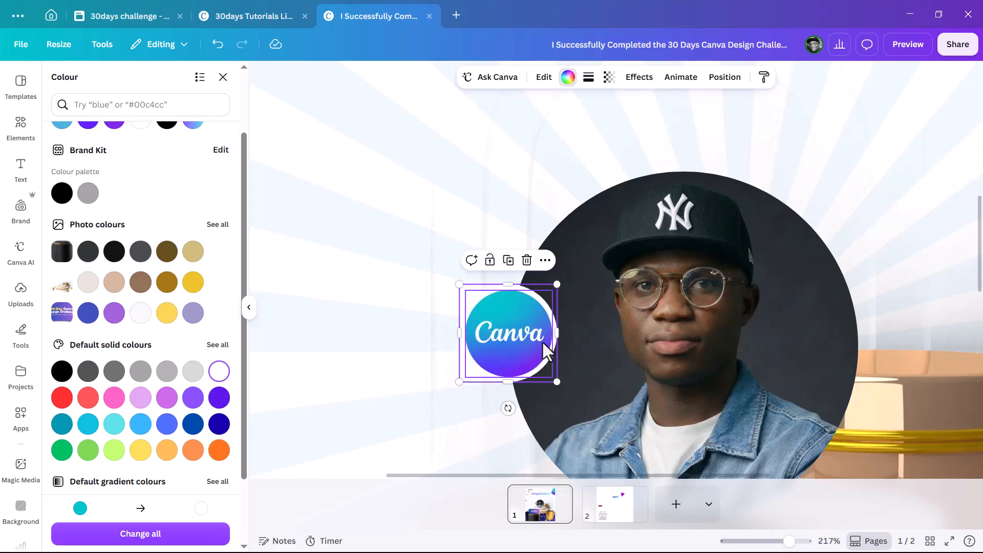
pyautogui.scroll(3, 542, 342)
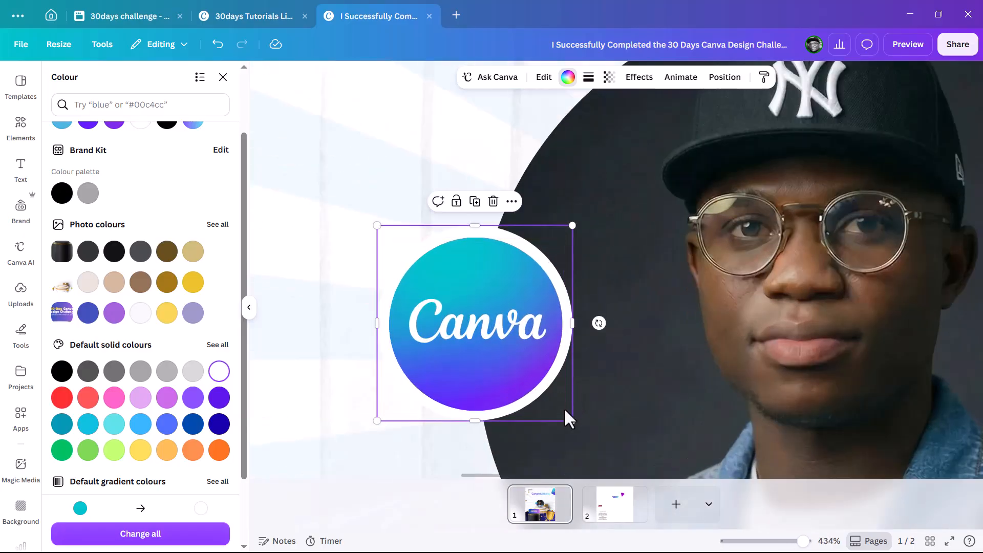
pyautogui.moveTo(564, 411); pyautogui.dragTo(566, 409)
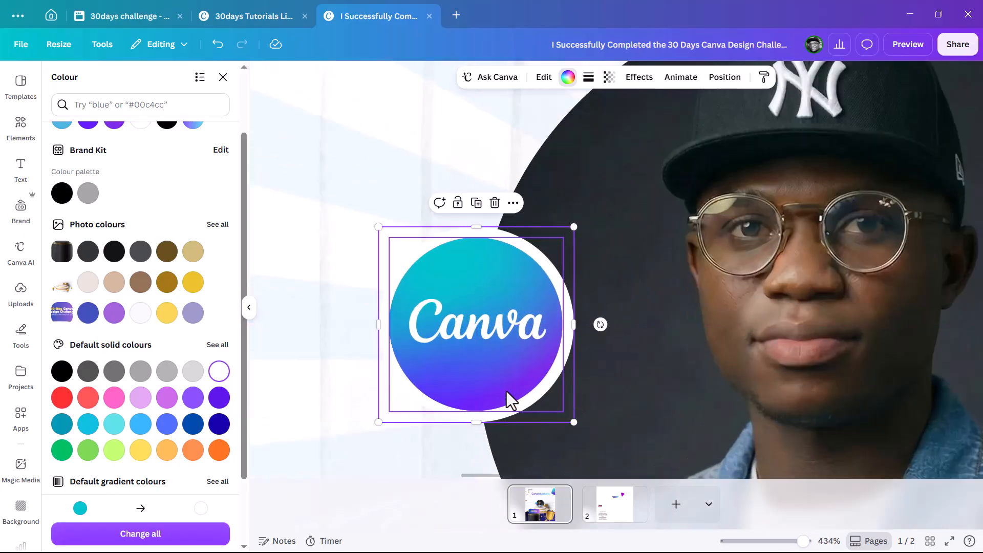
pyautogui.scroll(-3, 533, 361)
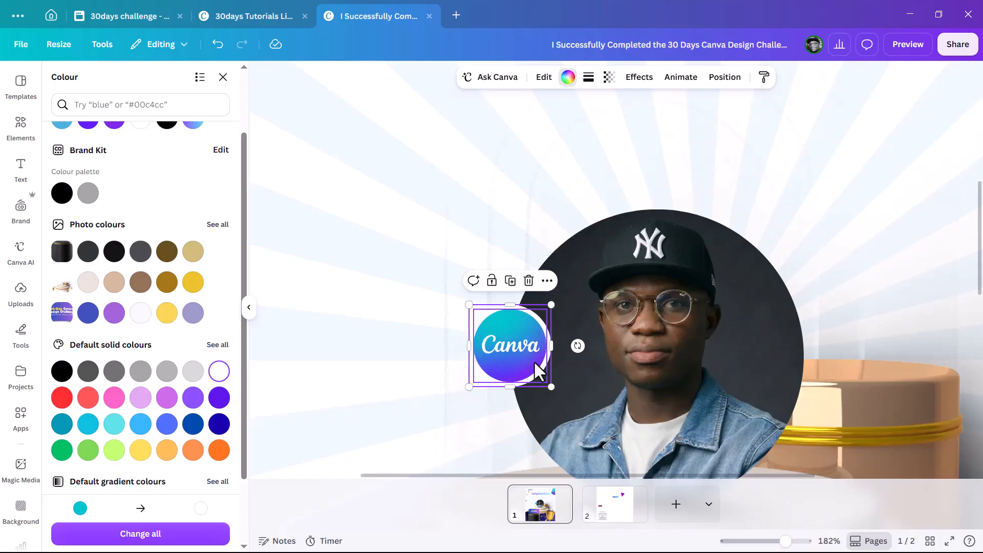
# Step: Select the Canva logo together with its white circle and shift both slightly right over the portrait's edge
pyautogui.scroll(3, 533, 361)
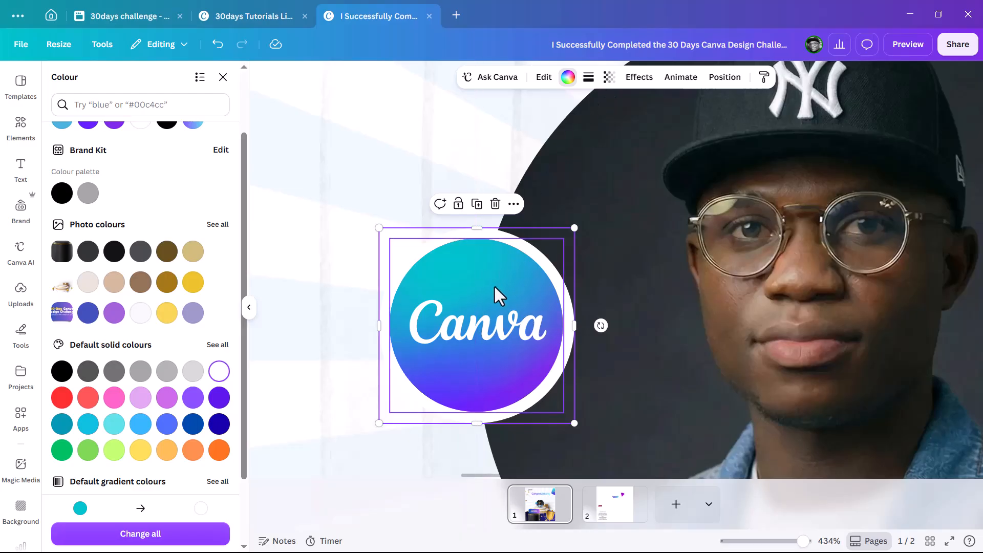
pyautogui.keyDown('shift'); pyautogui.click(531, 282); pyautogui.keyUp('shift')
pyautogui.moveTo(520, 290); pyautogui.dragTo(529, 292)
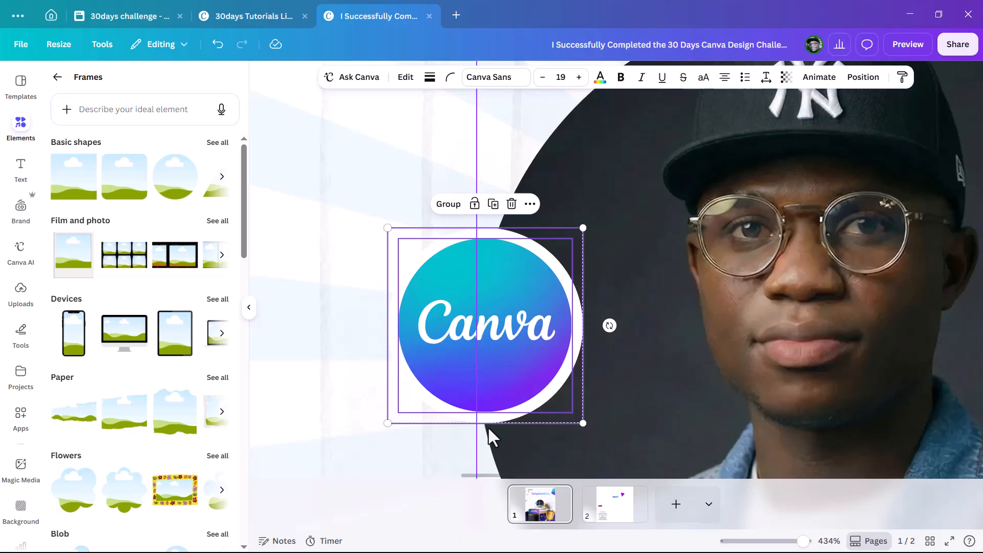
pyautogui.scroll(-5, 495, 283)
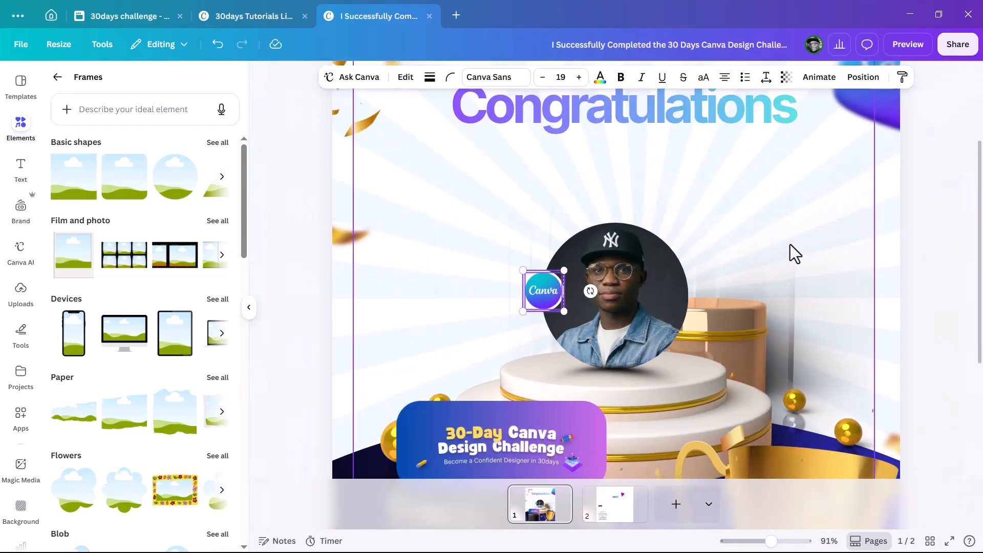
pyautogui.click(791, 244)
pyautogui.scroll(-3, 791, 244)
pyautogui.click(805, 246)
pyautogui.scroll(3, 834, 215)
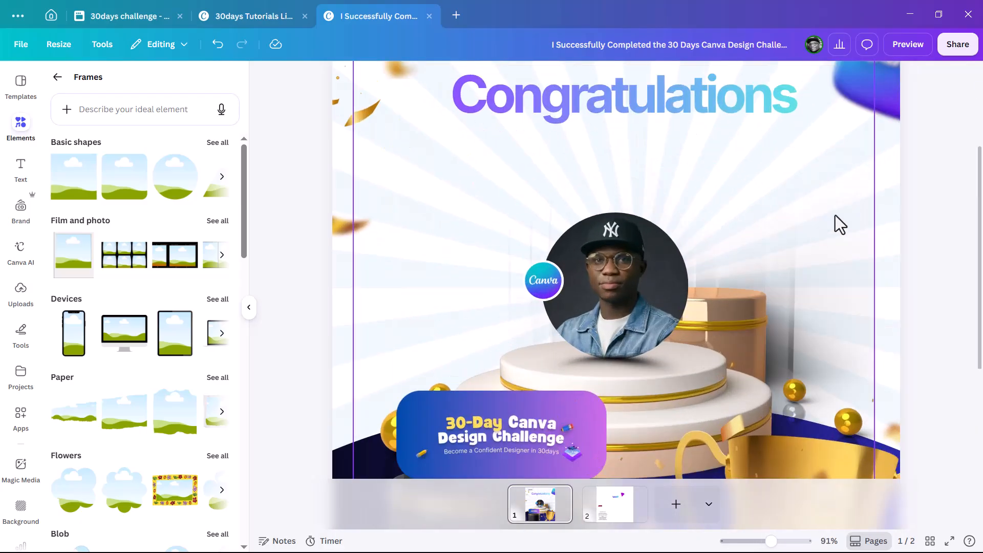
# Step: Move the purple wedge shape from page 2 to page 1 and place it over the portrait's upper right part
pyautogui.click(622, 494)
pyautogui.click(596, 117)
pyautogui.scroll(2, 658, 187)
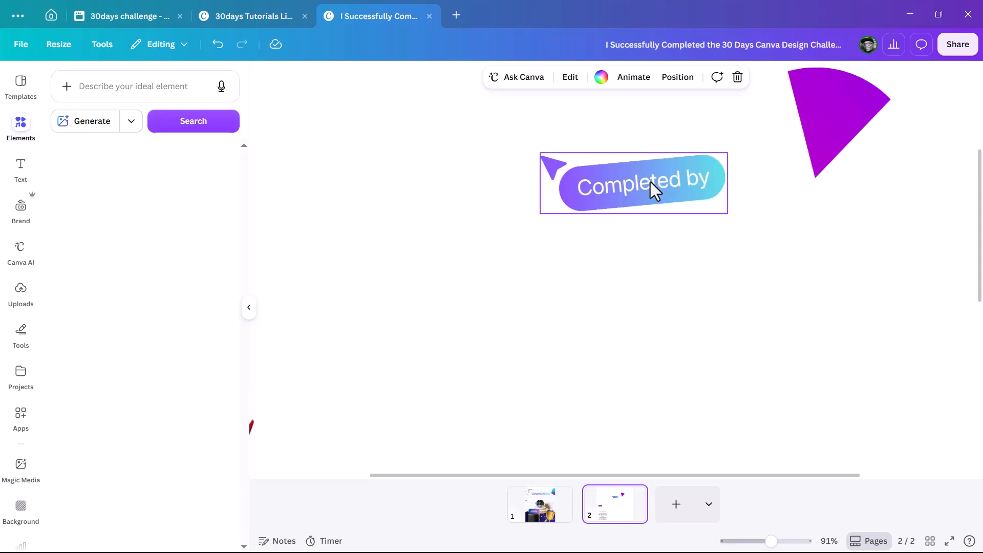
pyautogui.click(654, 184)
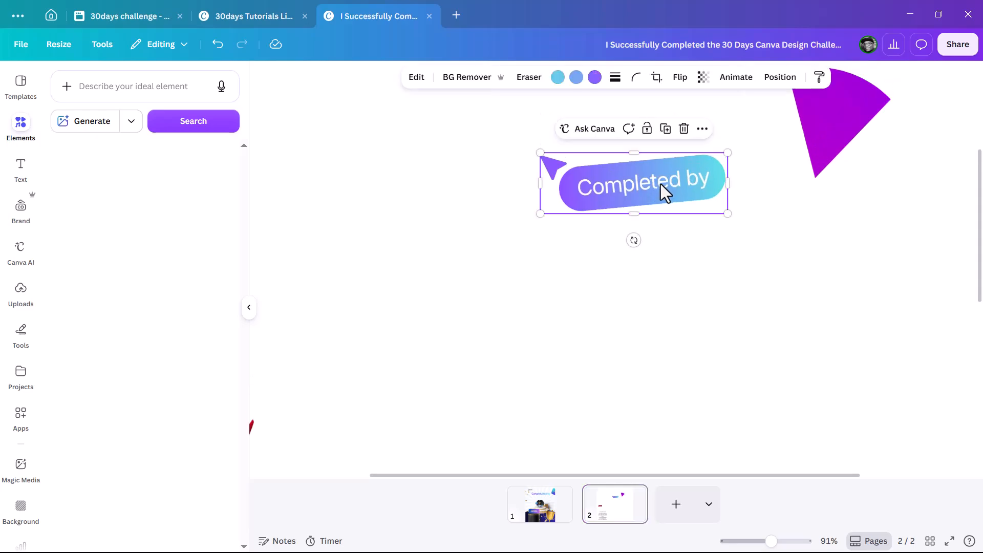
pyautogui.click(860, 112)
pyautogui.moveTo(871, 95); pyautogui.dragTo(553, 508)
pyautogui.moveTo(471, 164); pyautogui.dragTo(683, 277)
pyautogui.moveTo(689, 241); pyautogui.dragTo(690, 260)
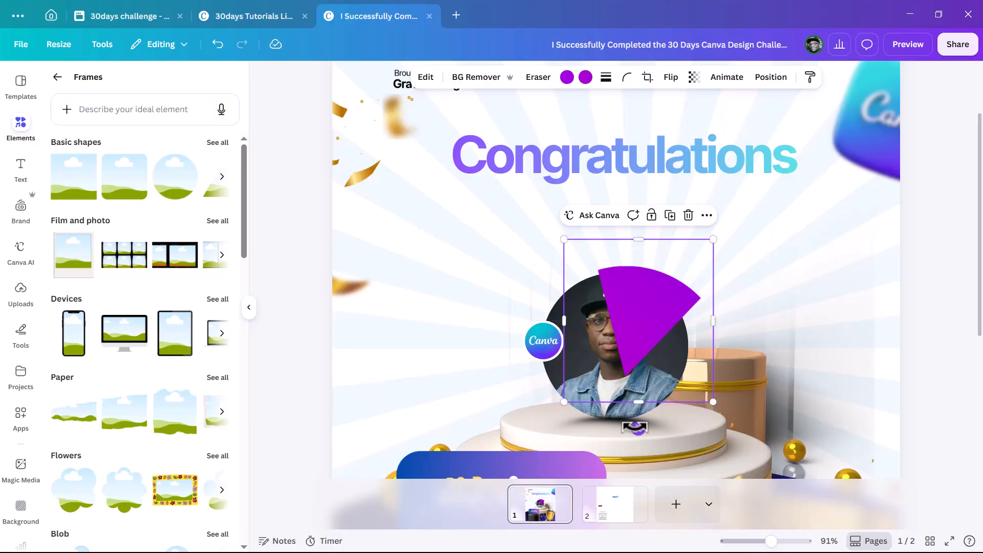
# Step: Rotate the purple wedge clockwise until its left edge is vertical, and send it behind the circular portrait
pyautogui.moveTo(630, 428); pyautogui.dragTo(611, 412)
pyautogui.hotkey('ctrl', 'z')
pyautogui.hotkey('ctrl', 'z')
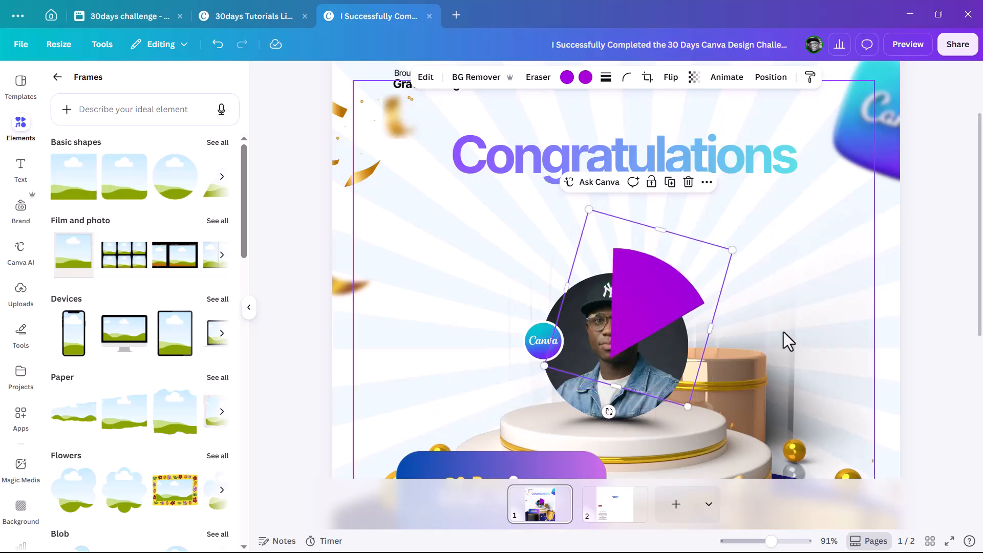
pyautogui.hotkey('ctrl', '[')
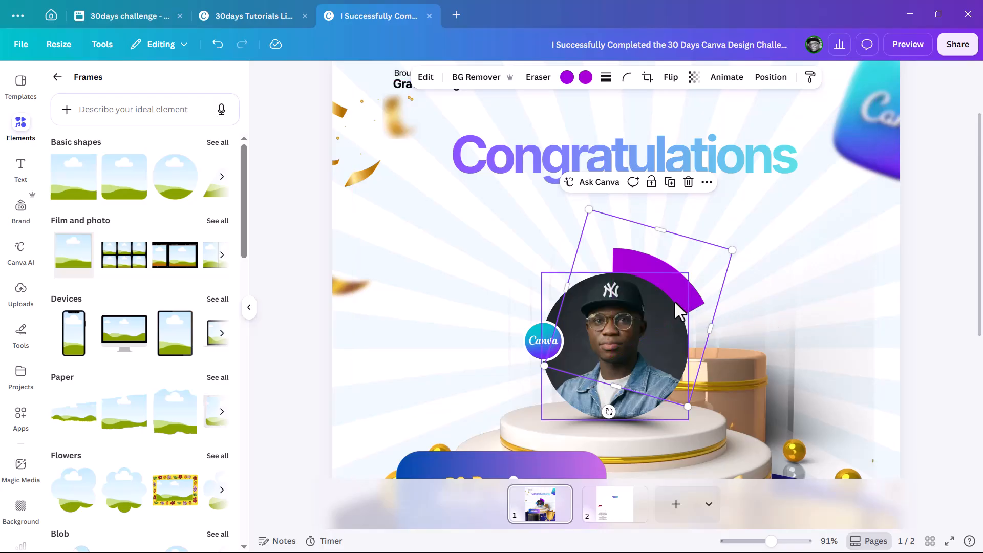
# Step: Duplicate the "Congratulations" heading below the original and replace the copy's text with "i'm a graduate"
pyautogui.click(533, 164)
pyautogui.keyDown('alt'); pyautogui.moveTo(533, 164); pyautogui.dragTo(476, 279); pyautogui.keyUp('alt')
pyautogui.doubleClick(487, 273)
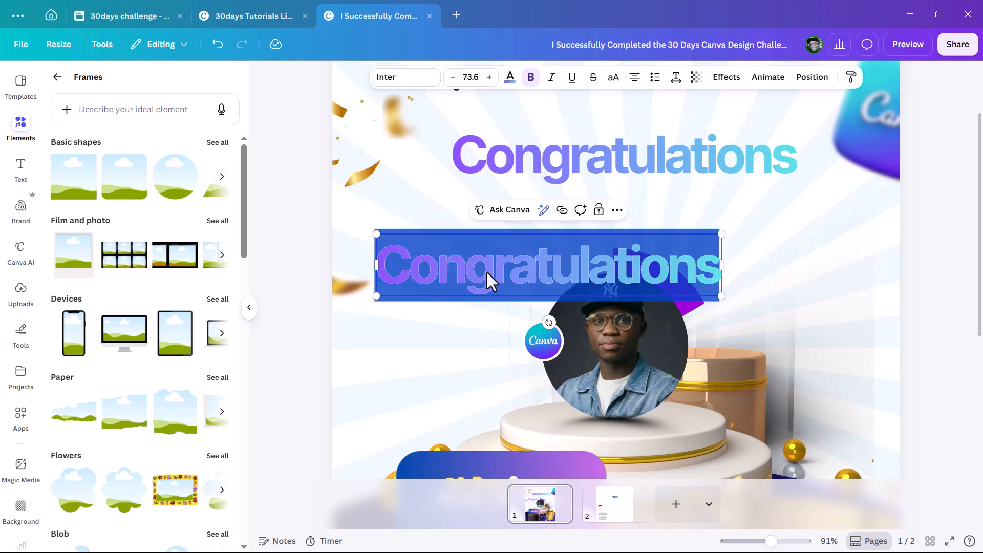
pyautogui.write('im')
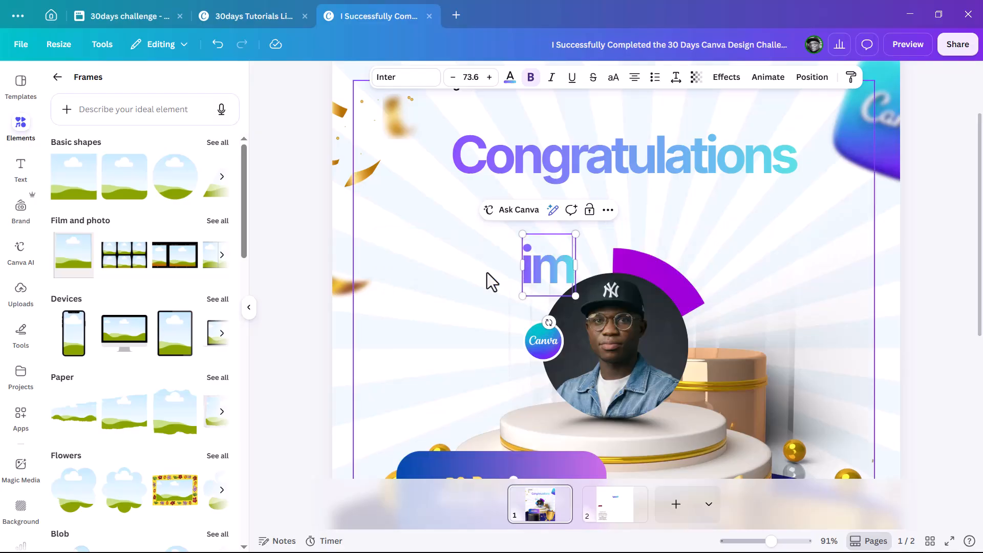
pyautogui.press('BackSpace')
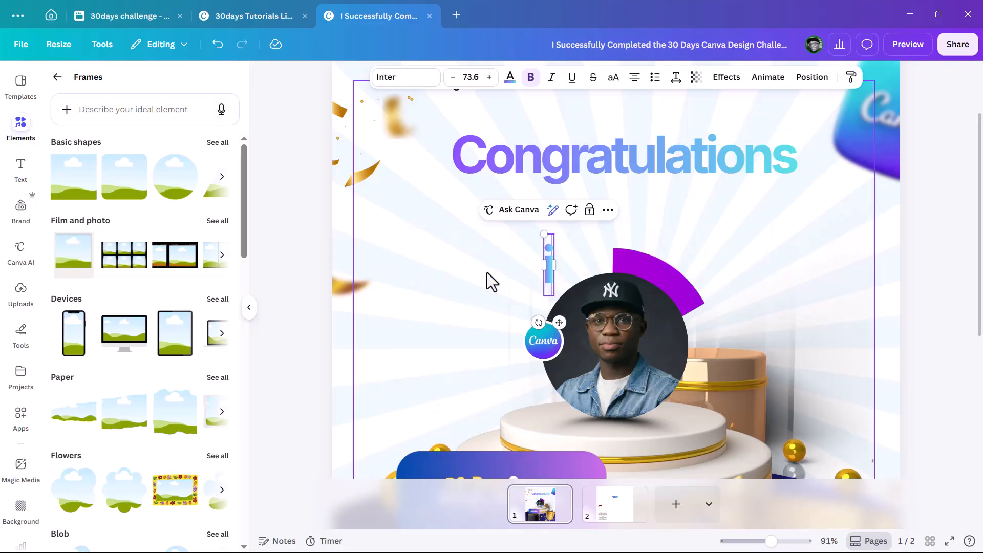
pyautogui.write("'m a")
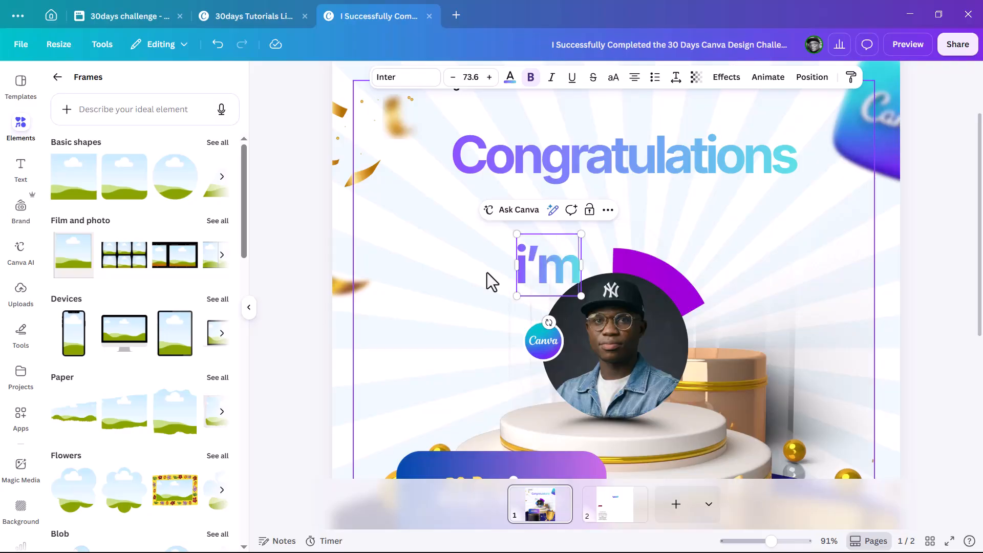
pyautogui.write(' gra')
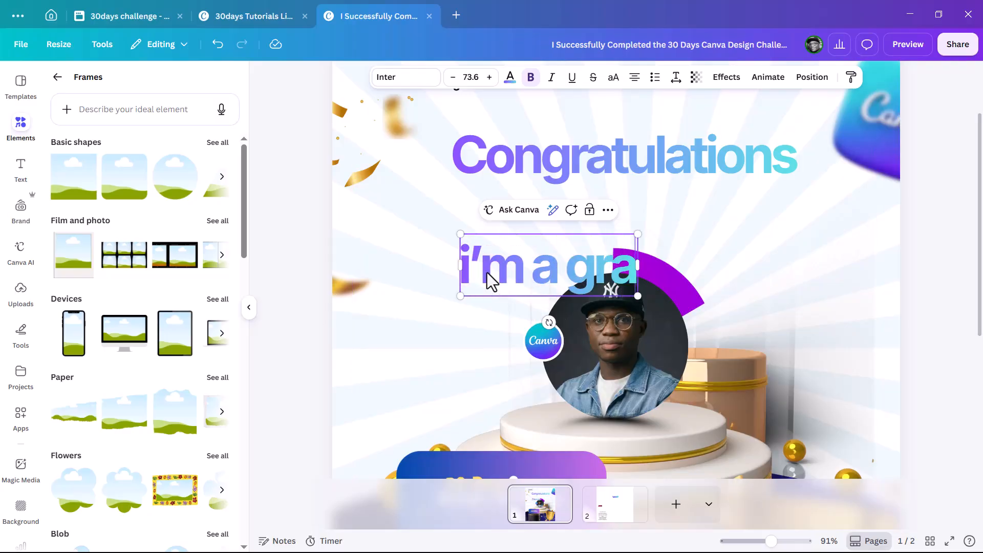
pyautogui.write('duad')
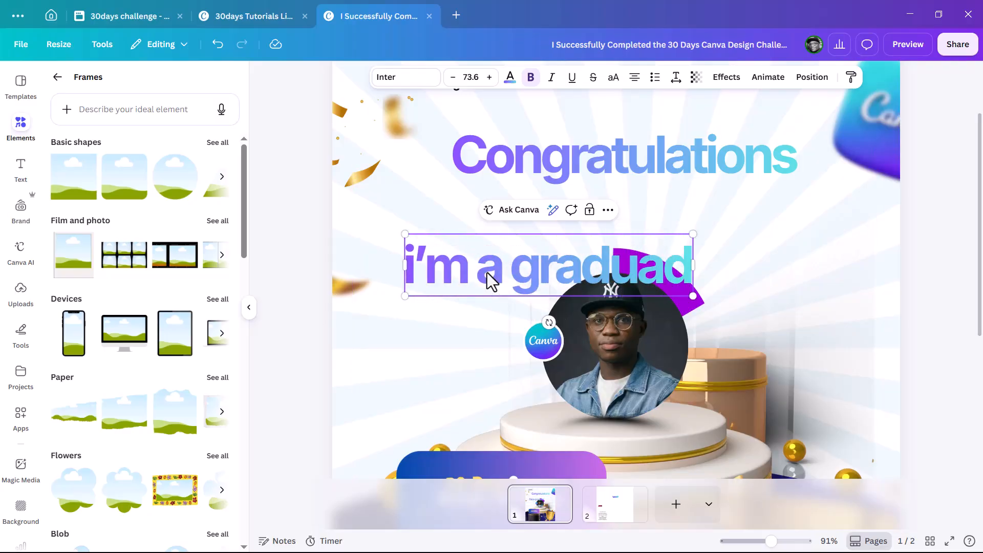
pyautogui.press('BackSpace')
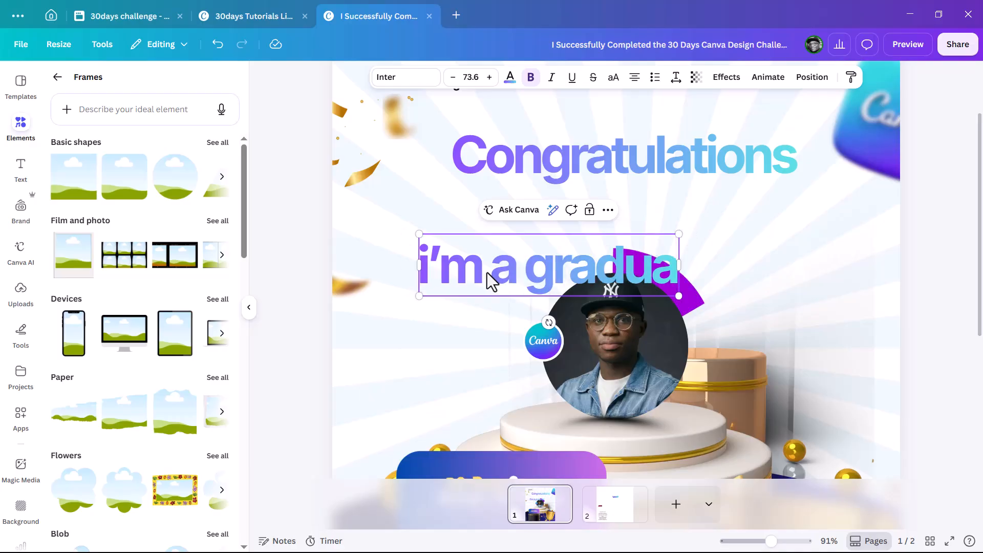
pyautogui.write('te')
# Step: Make the "i'm a graduate" text uppercase without bold, shrink it to size 14.5 and place it on the purple wedge
pyautogui.hotkey('ctrl', 'a')
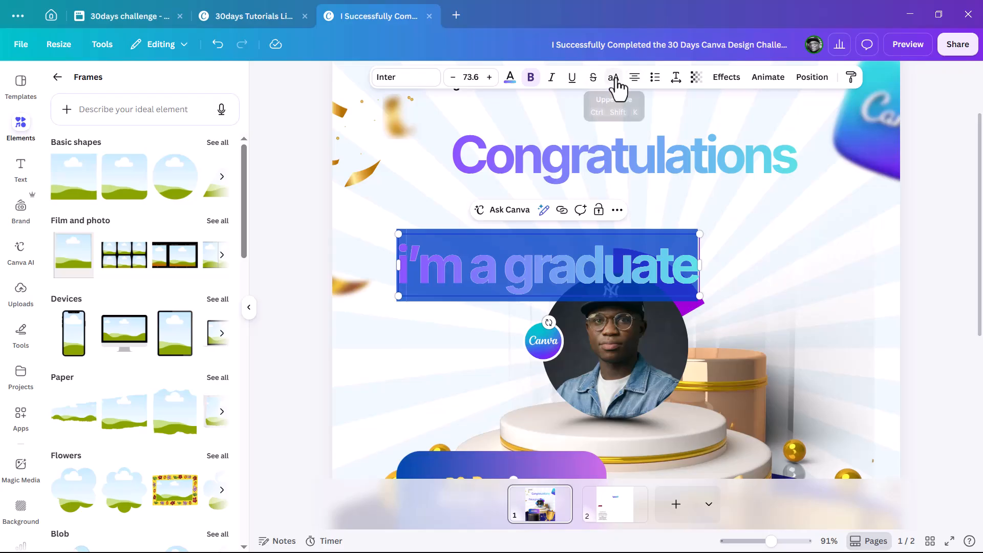
pyautogui.click(613, 78)
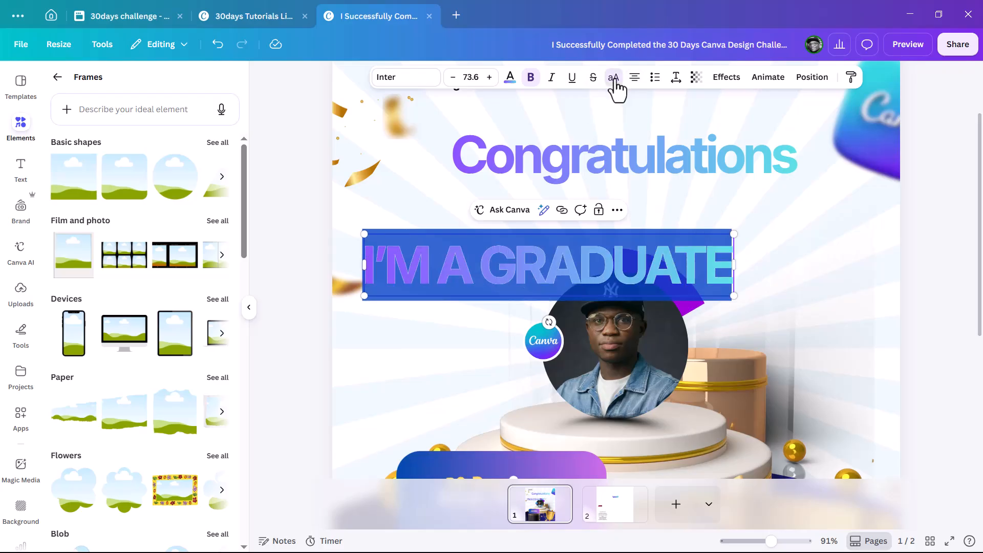
pyautogui.click(530, 77)
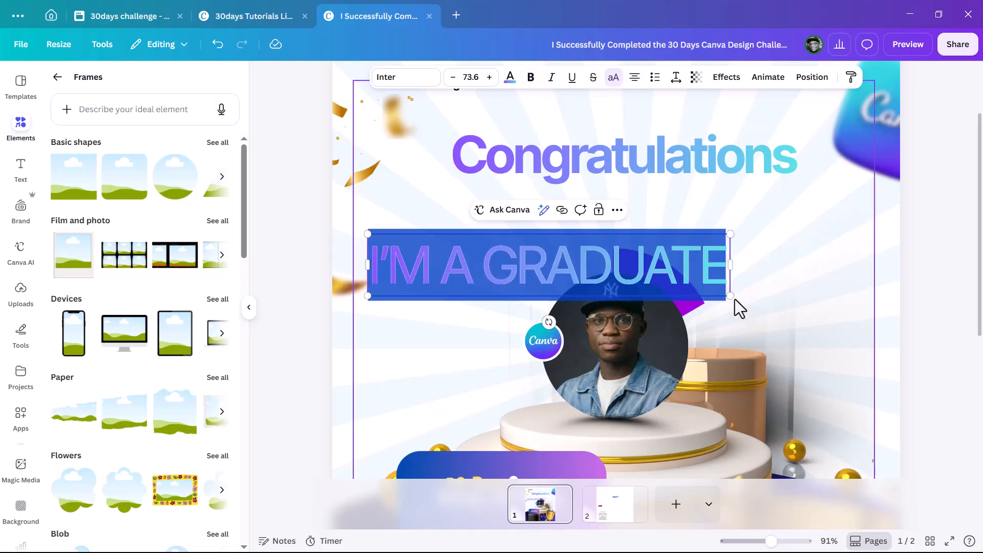
pyautogui.moveTo(730, 296); pyautogui.dragTo(586, 263)
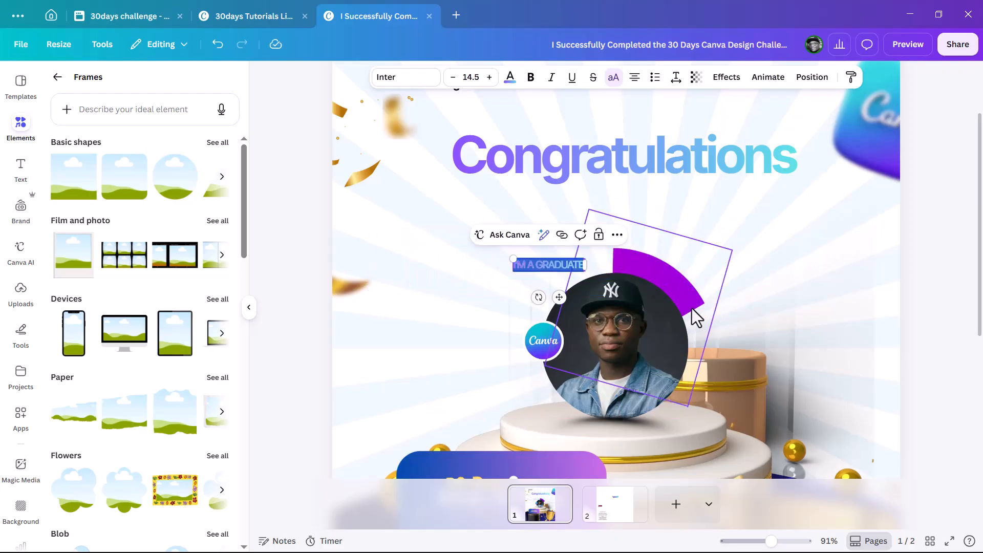
pyautogui.moveTo(559, 297); pyautogui.dragTo(664, 305)
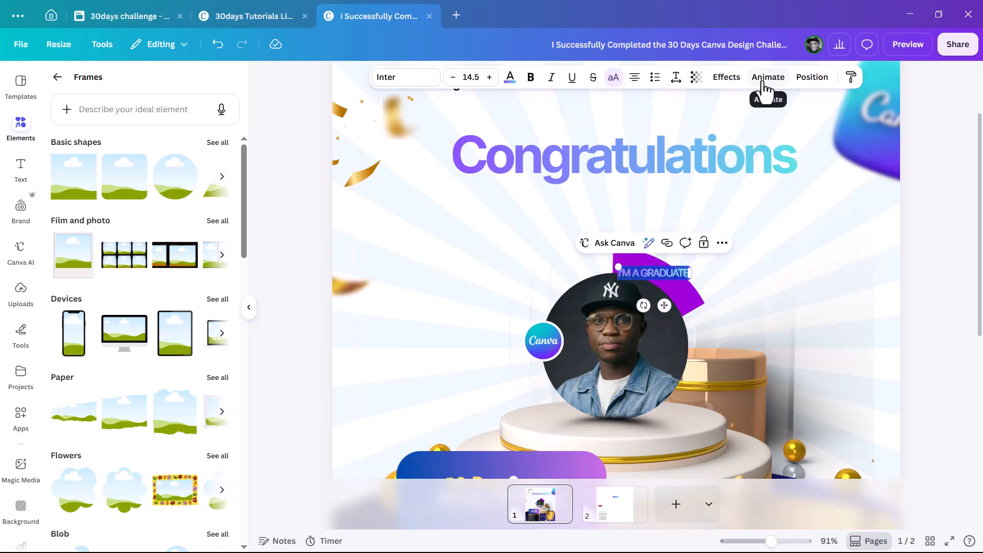
# Step: Apply a Curve effect of 30 to the "I'M A GRADUATE" text and tilt it to follow the purple wedge's arc
pyautogui.click(725, 78)
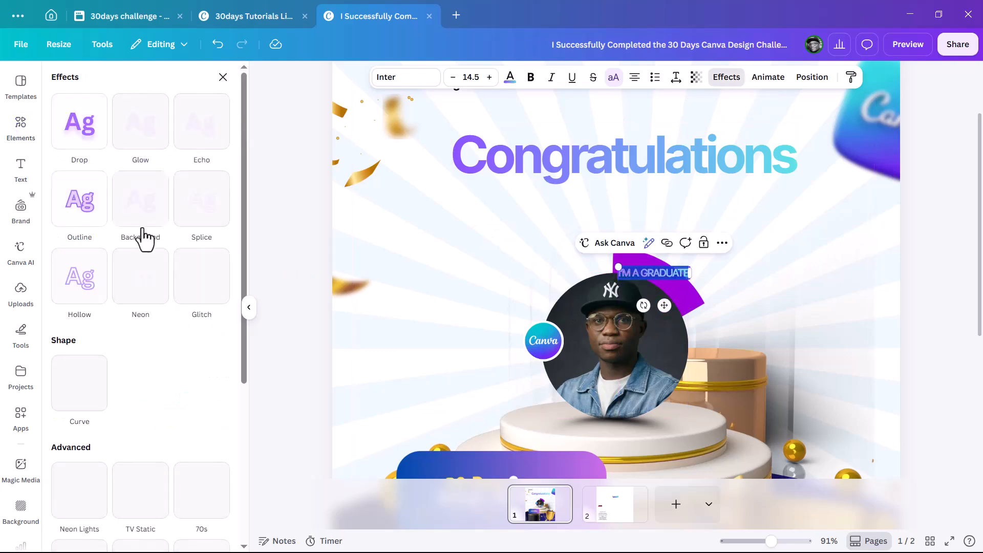
pyautogui.click(63, 395)
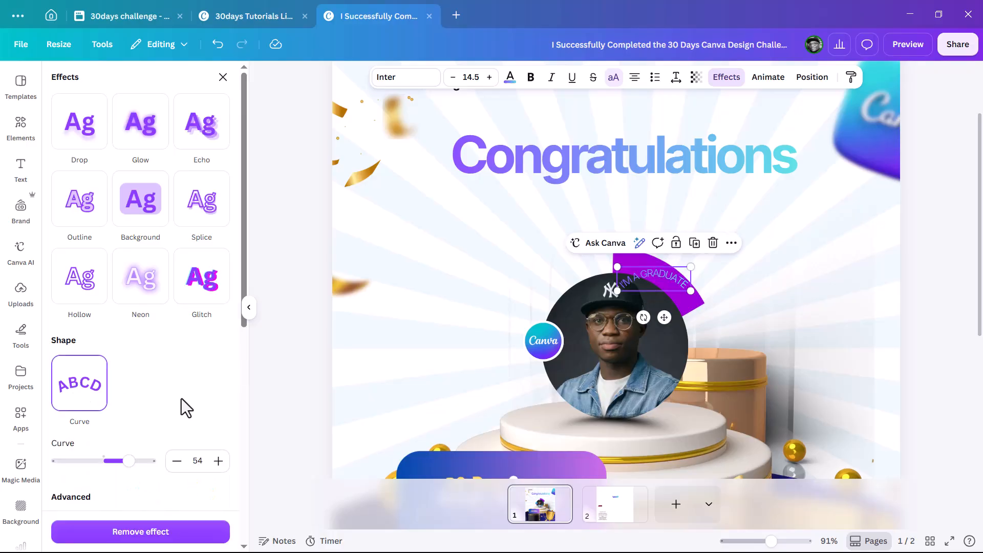
pyautogui.moveTo(124, 457); pyautogui.dragTo(118, 460)
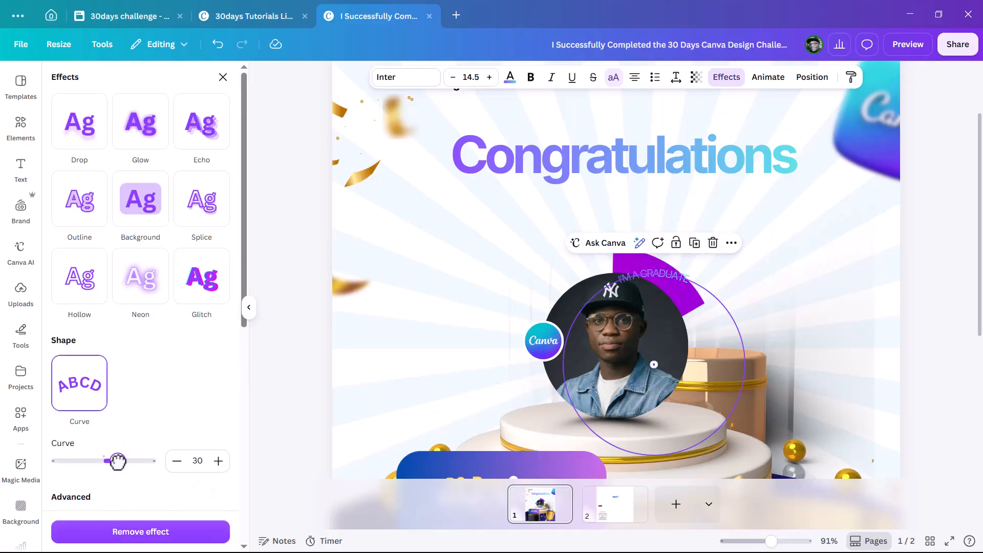
pyautogui.moveTo(643, 311); pyautogui.dragTo(622, 318)
pyautogui.keyDown('ctrl'); pyautogui.scroll(5, 654, 276); pyautogui.keyUp('ctrl')
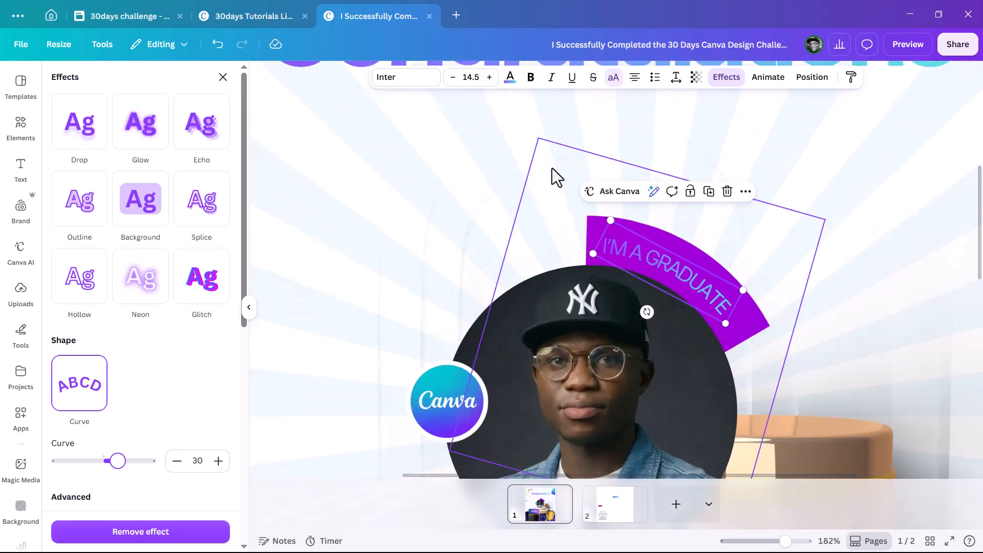
# Step: Colour the curved "I'M A GRADUATE" text white and set its curve amount to 33
pyautogui.click(510, 82)
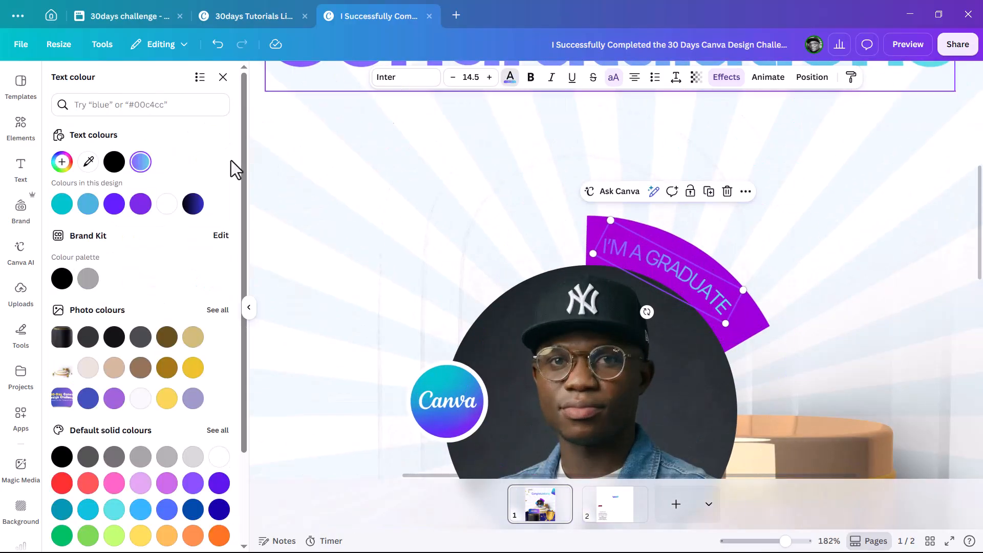
pyautogui.click(166, 204)
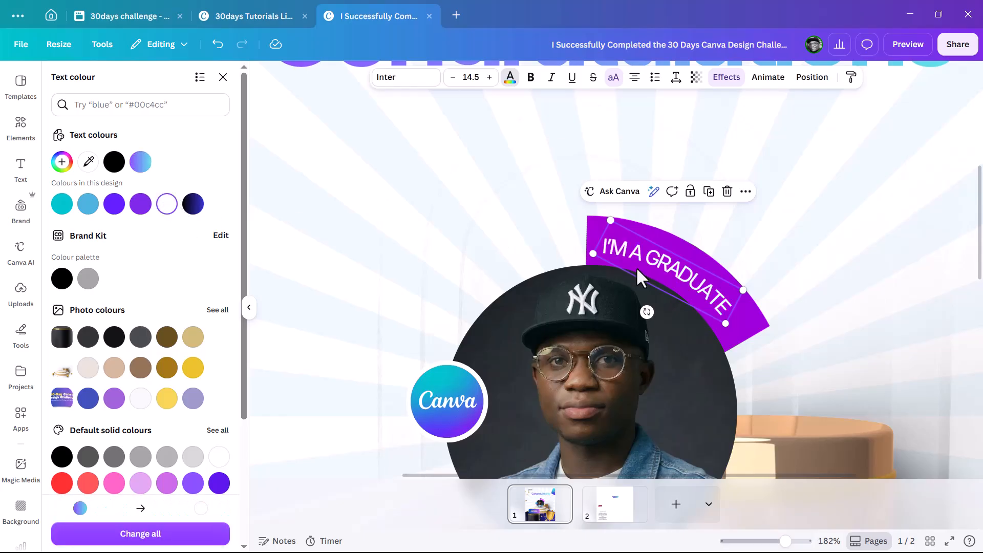
pyautogui.click(732, 80)
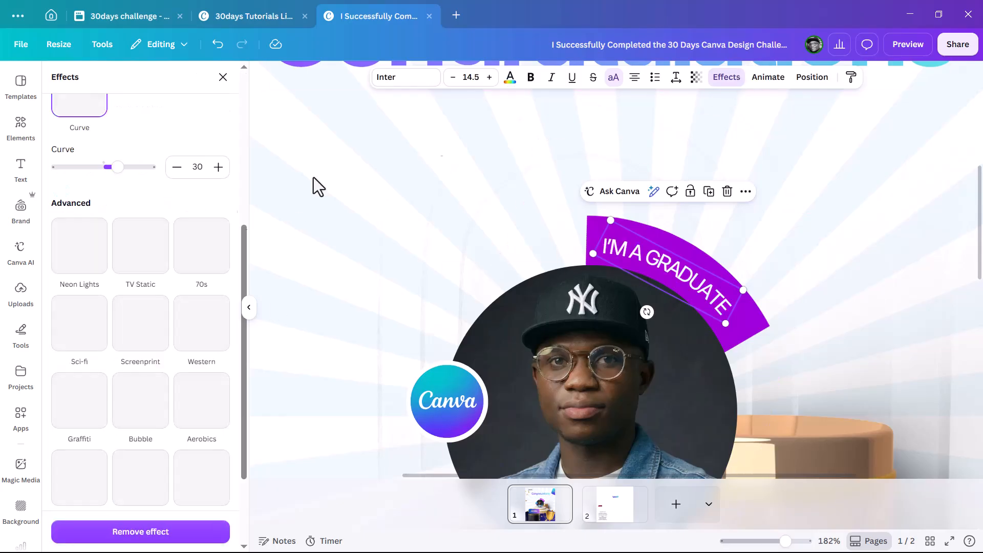
pyautogui.click(181, 174)
pyautogui.click(218, 175)
pyautogui.click(219, 175)
pyautogui.click(220, 174)
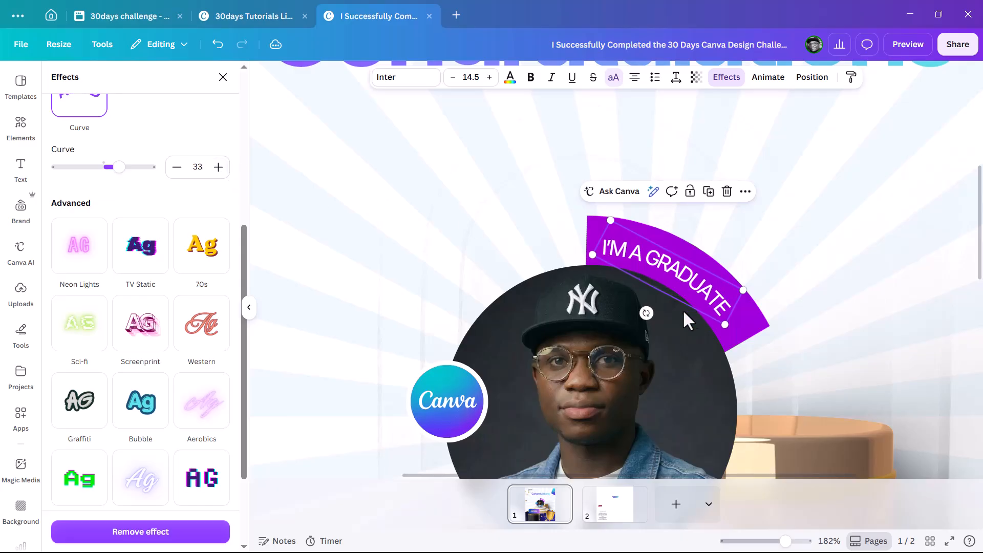
pyautogui.moveTo(643, 313); pyautogui.dragTo(660, 283)
pyautogui.scroll(5, 755, 272)
pyautogui.scroll(-10, 802, 263)
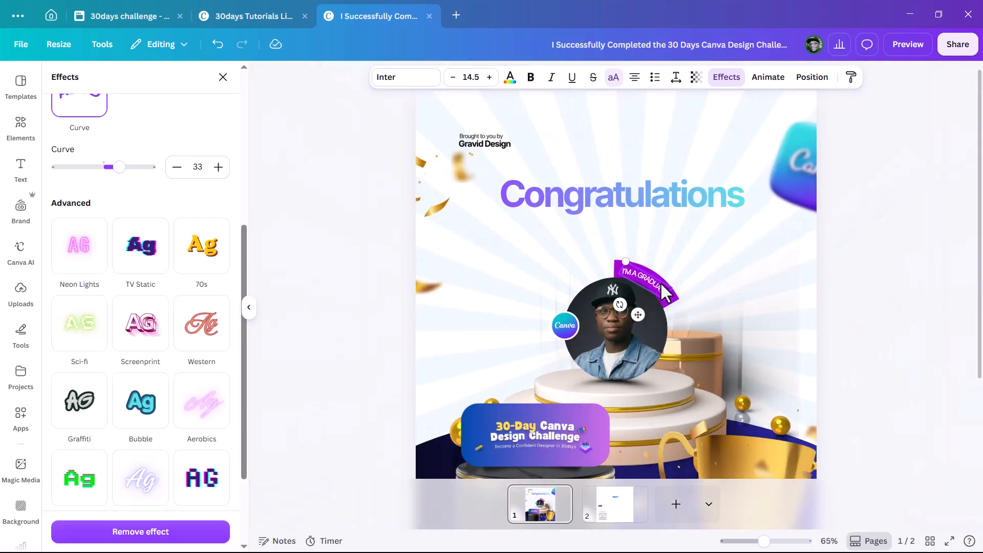
pyautogui.click(826, 238)
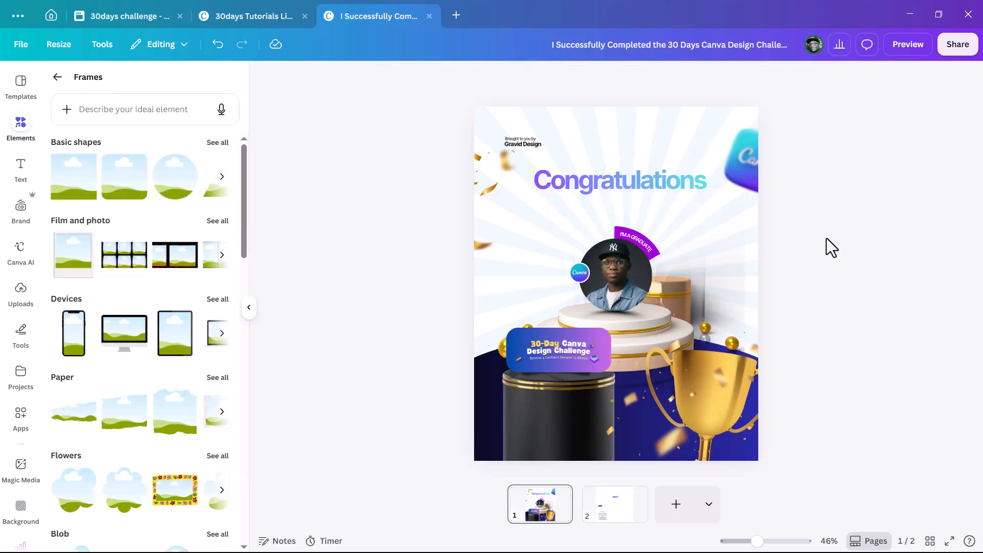
pyautogui.scroll(3, 600, 288)
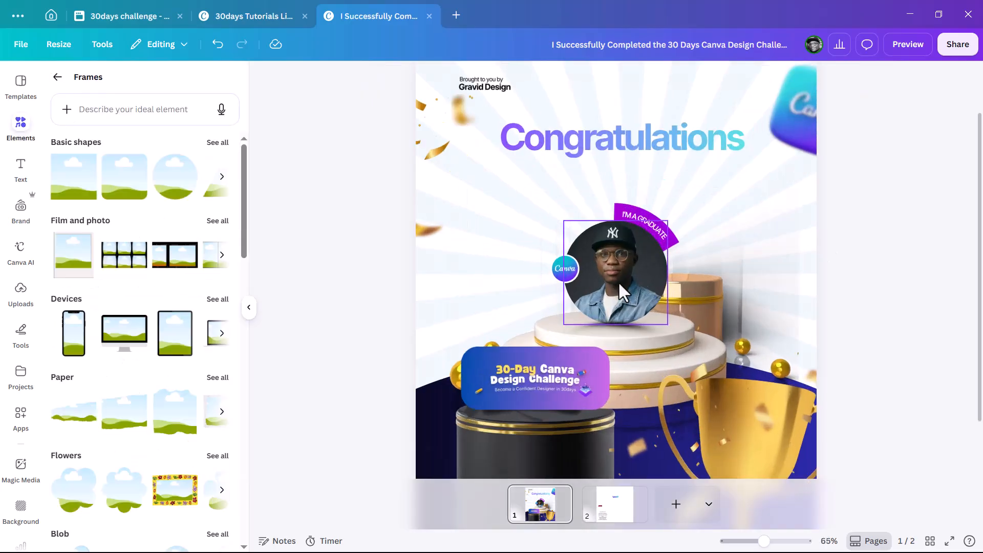
pyautogui.click(622, 283)
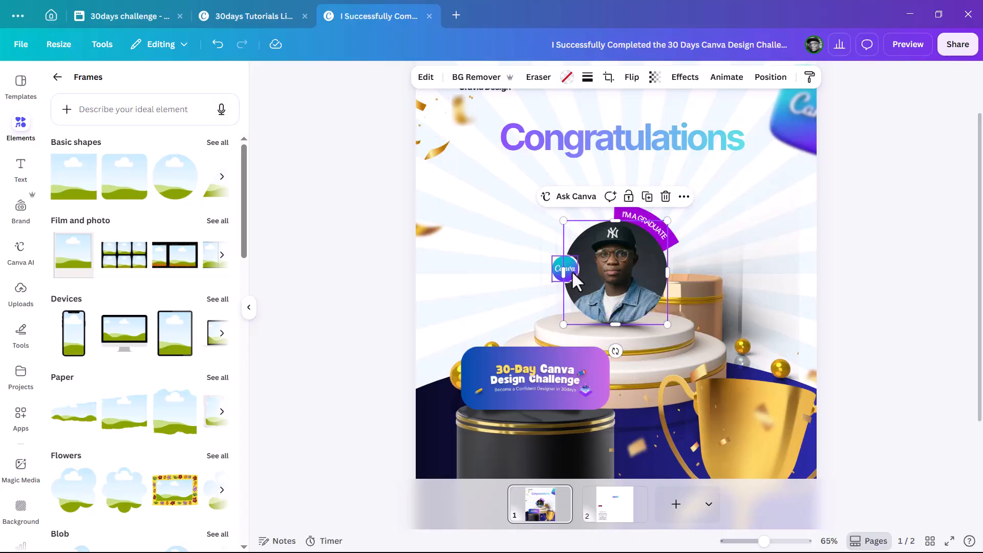
pyautogui.scroll(5, 631, 269)
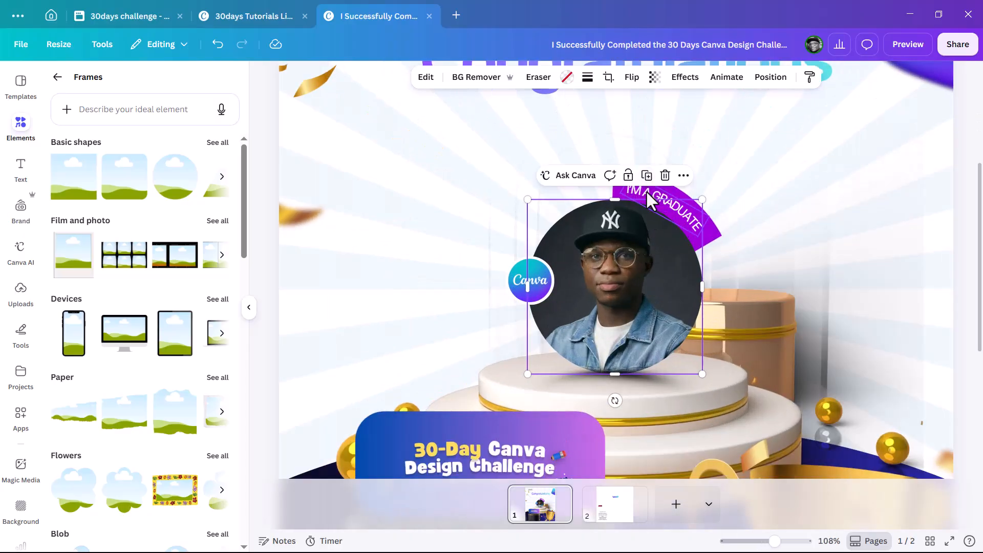
pyautogui.scroll(-5, 646, 191)
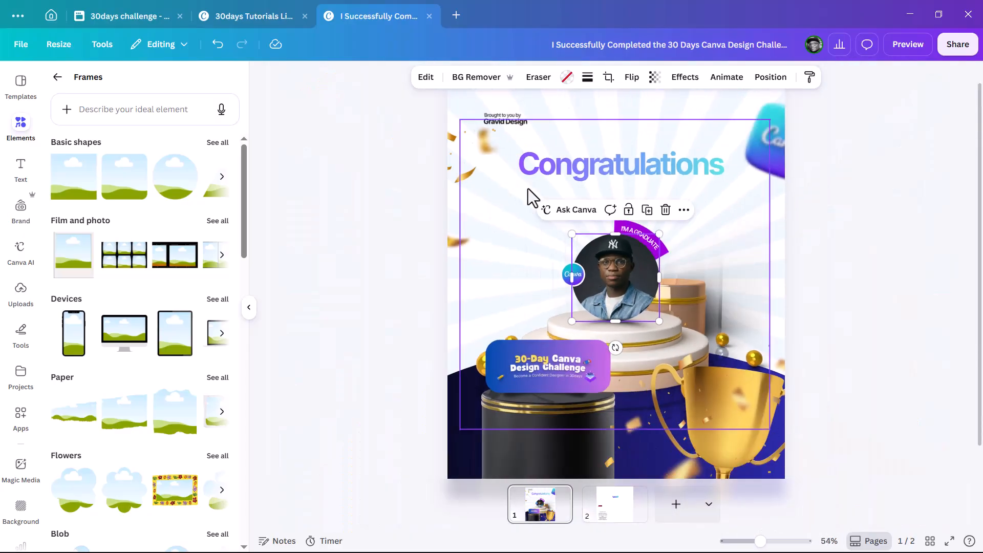
pyautogui.click(874, 263)
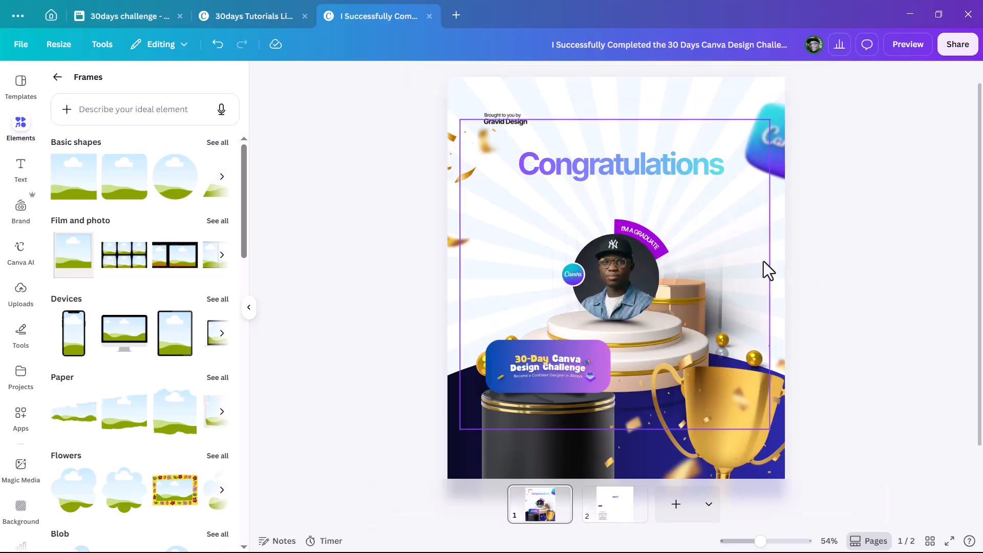
# Step: Move the "Completed by" tag from page 2 to the poster, shrink it and place it just right of the purple wedge
pyautogui.click(616, 507)
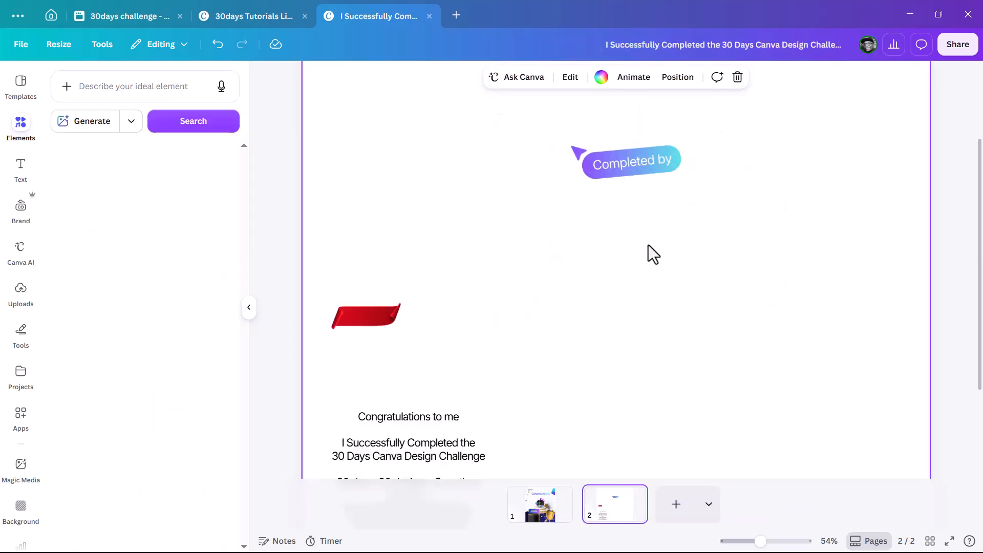
pyautogui.moveTo(635, 162); pyautogui.dragTo(543, 505)
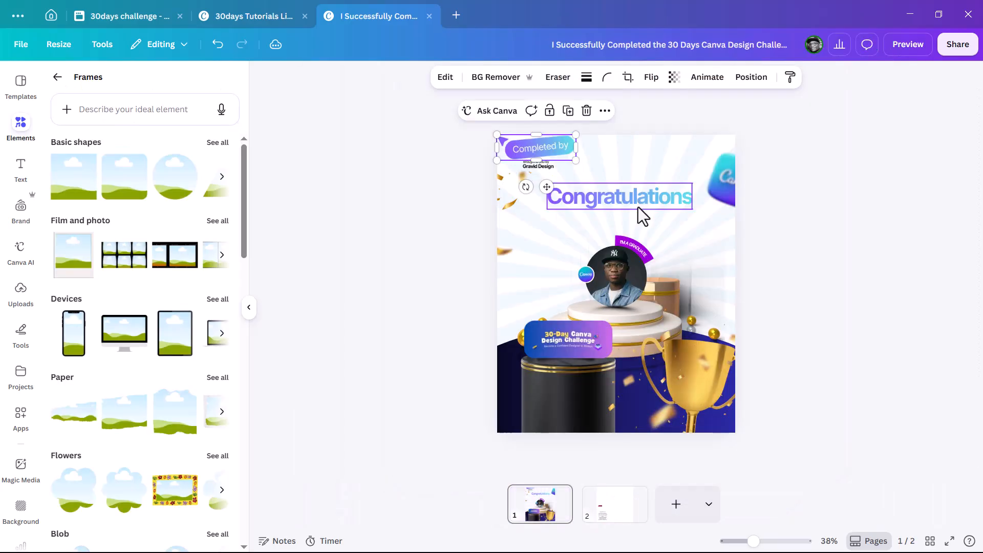
pyautogui.moveTo(532, 149); pyautogui.dragTo(652, 227)
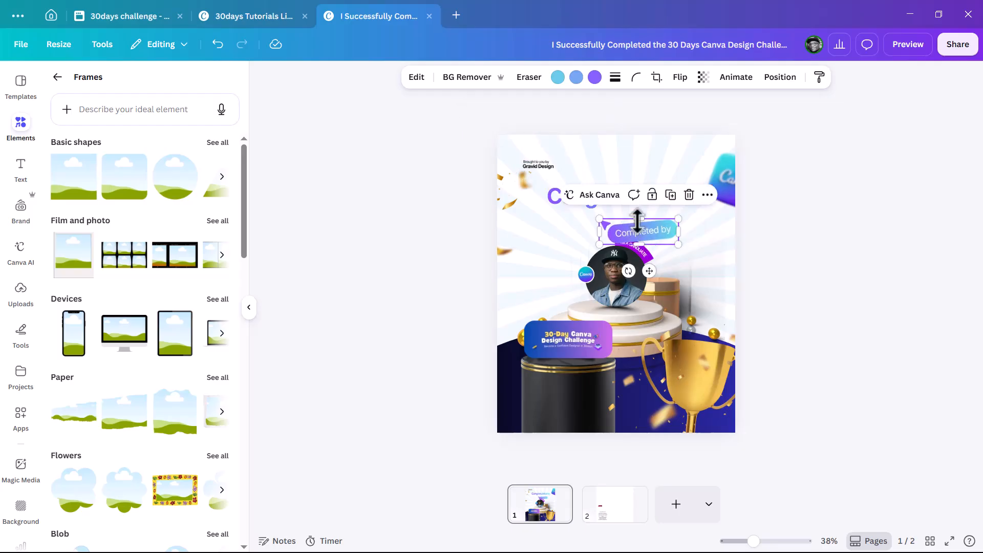
pyautogui.scroll(5, 651, 238)
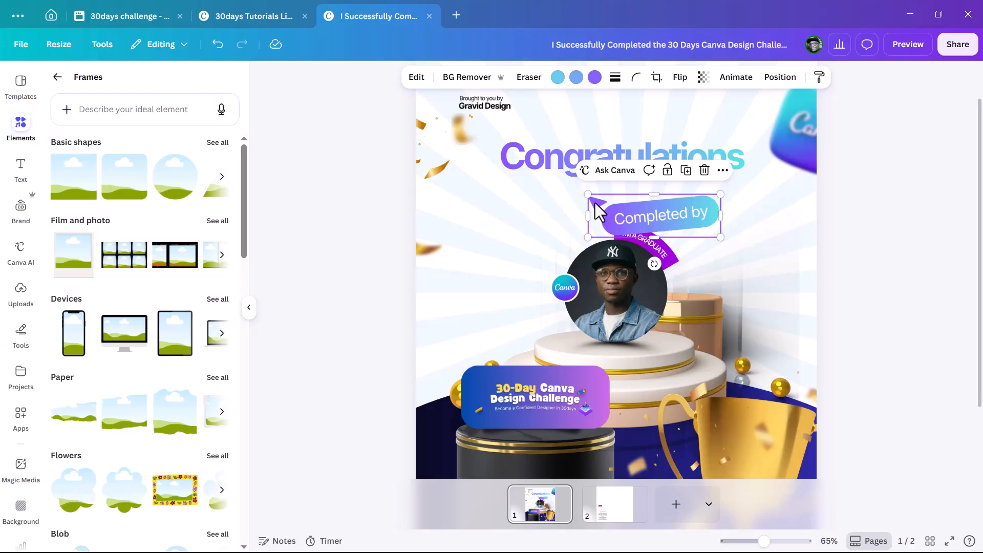
pyautogui.moveTo(589, 195); pyautogui.dragTo(729, 275)
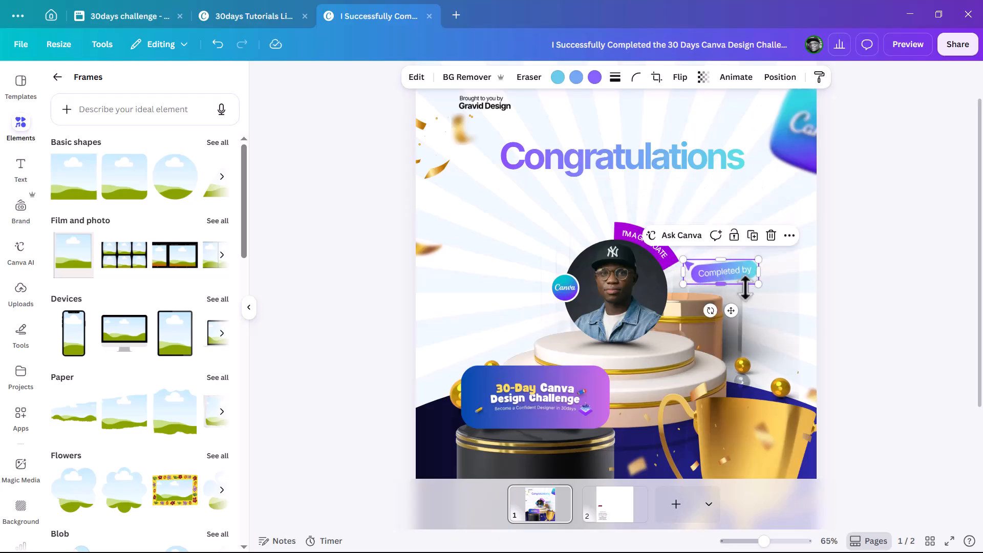
pyautogui.moveTo(727, 272); pyautogui.dragTo(722, 241)
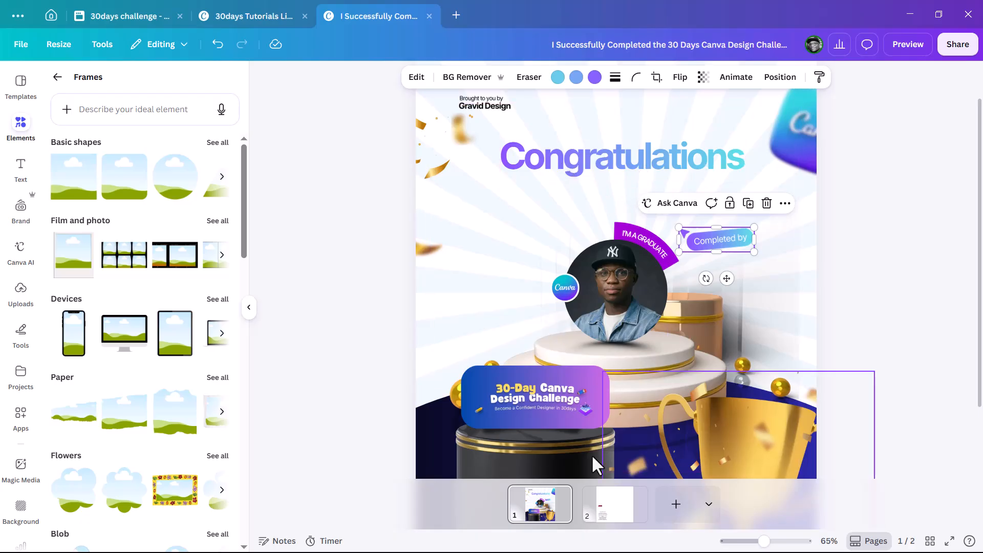
# Step: Move the red ribbon from page 2 to the poster and place it overlapping the lower edge of the "Congratulations" heading
pyautogui.click(602, 504)
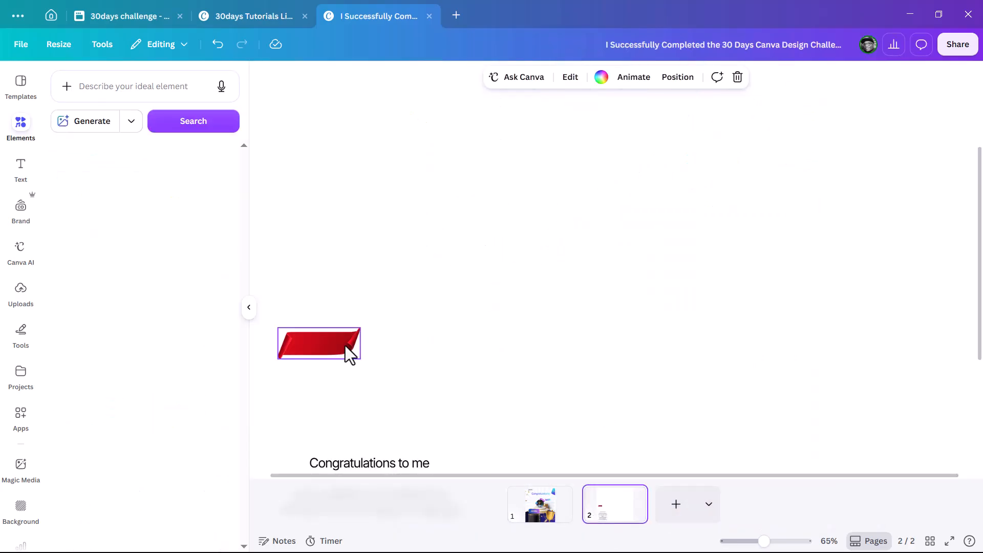
pyautogui.click(346, 345)
pyautogui.moveTo(320, 348); pyautogui.dragTo(544, 510)
pyautogui.moveTo(493, 451); pyautogui.dragTo(619, 174)
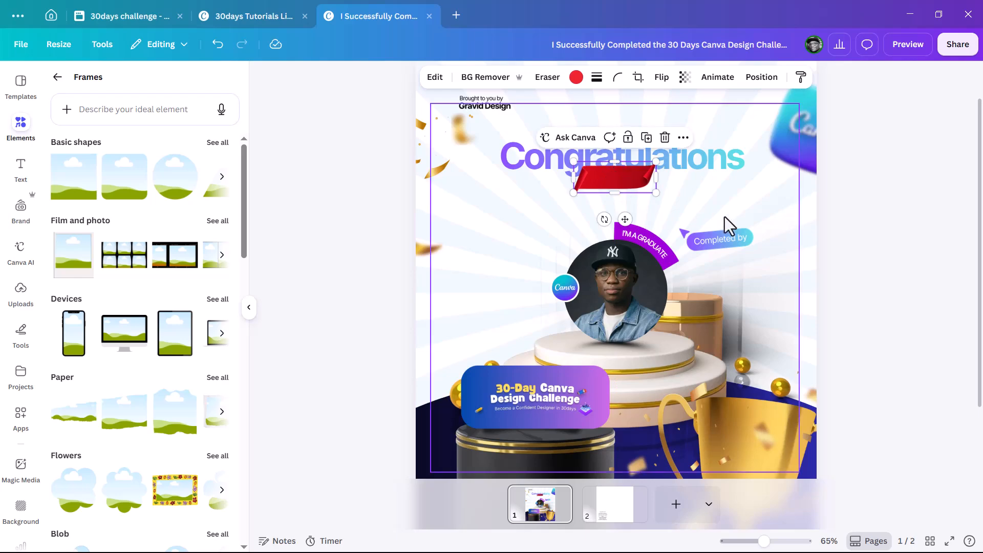
# Step: Duplicate the "Congratulations" heading, shrink the copy to size 11.7 on the red ribbon and replace its text with "to me!"
pyautogui.click(636, 236)
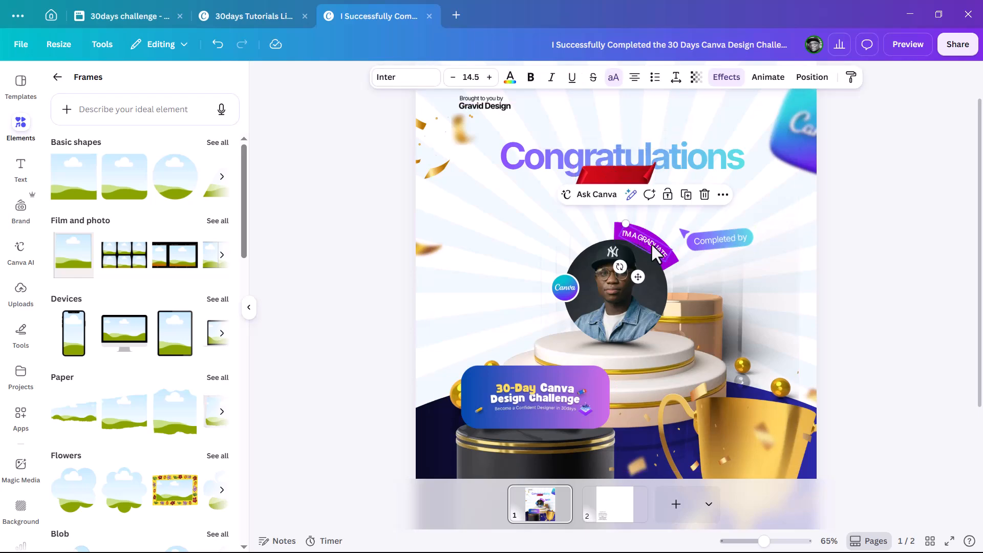
pyautogui.moveTo(651, 244); pyautogui.dragTo(613, 185)
pyautogui.click(678, 156)
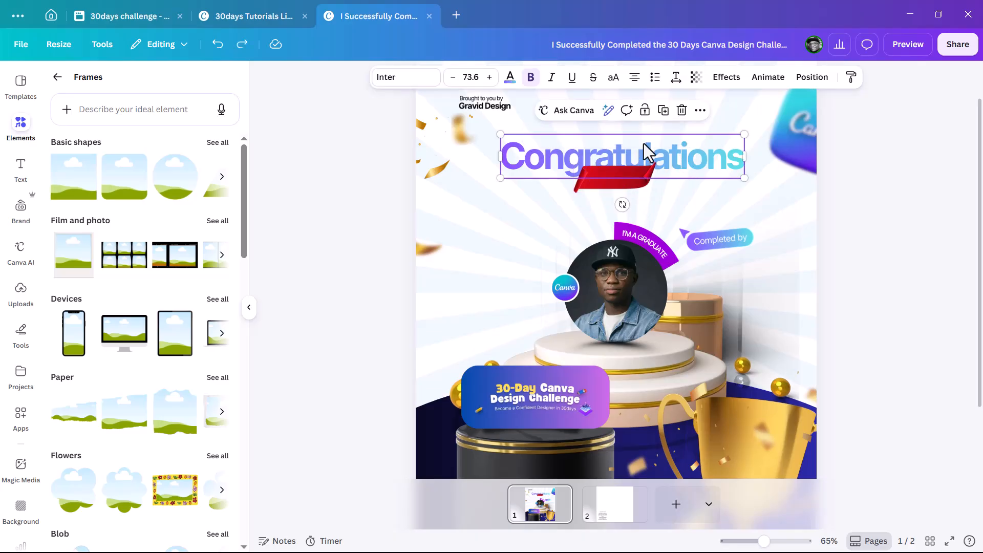
pyautogui.click(663, 110)
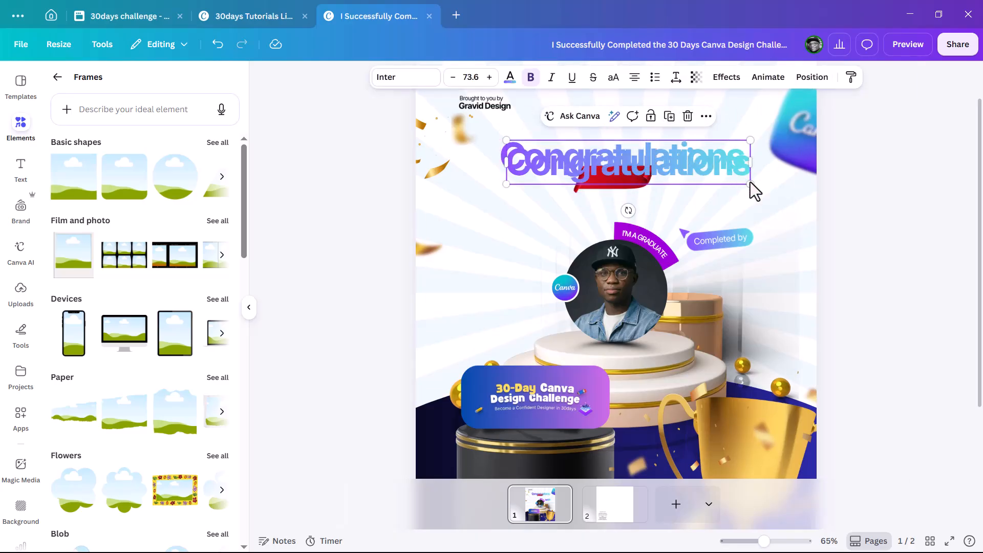
pyautogui.moveTo(747, 183); pyautogui.dragTo(621, 182)
pyautogui.scroll(5, 628, 181)
pyautogui.doubleClick(622, 182)
pyautogui.write('to me!')
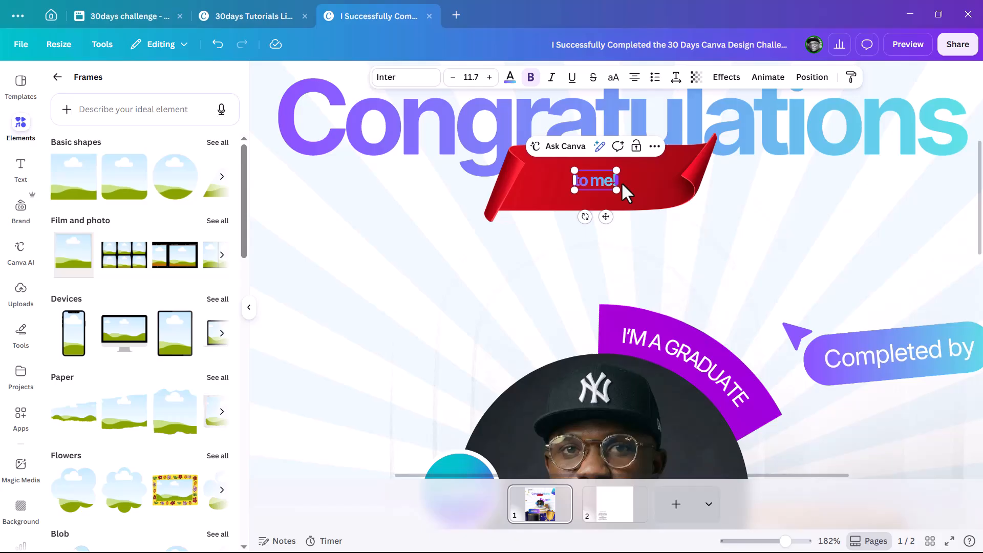
# Step: Make the "to me!" text italic without bold and enlarge it to size 27.1
pyautogui.hotkey('ctrl', 'a')
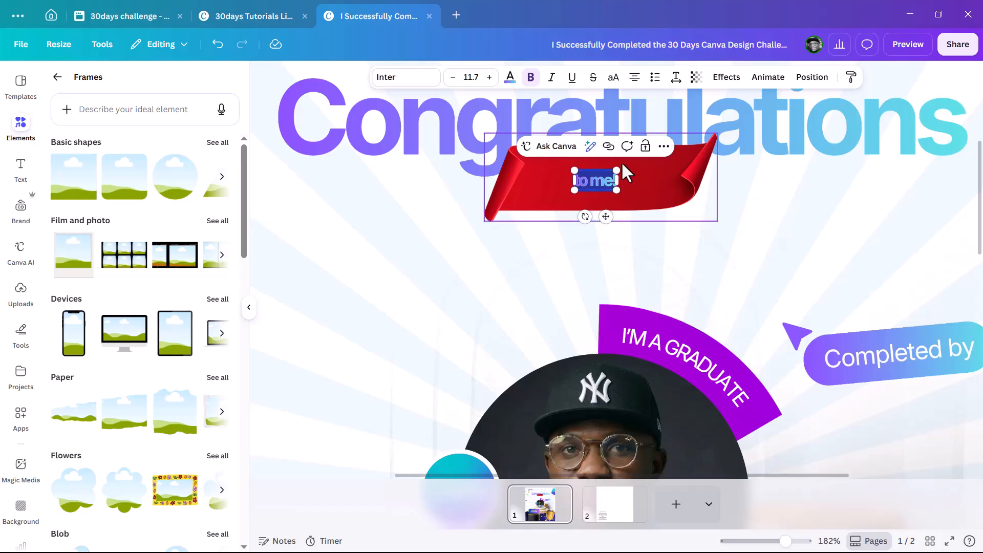
pyautogui.click(531, 77)
pyautogui.click(552, 78)
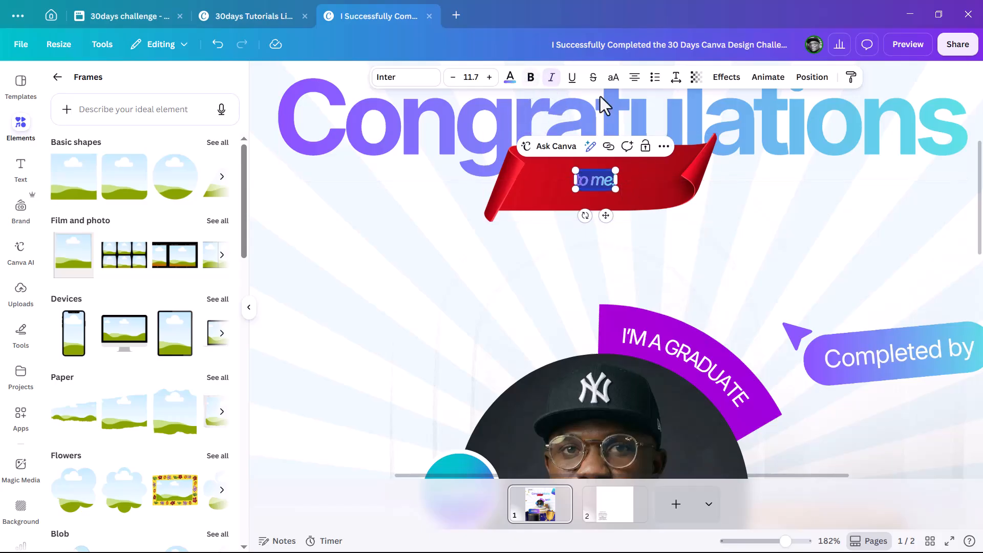
pyautogui.moveTo(616, 189); pyautogui.dragTo(641, 203)
pyautogui.click(601, 185)
pyautogui.click(600, 180)
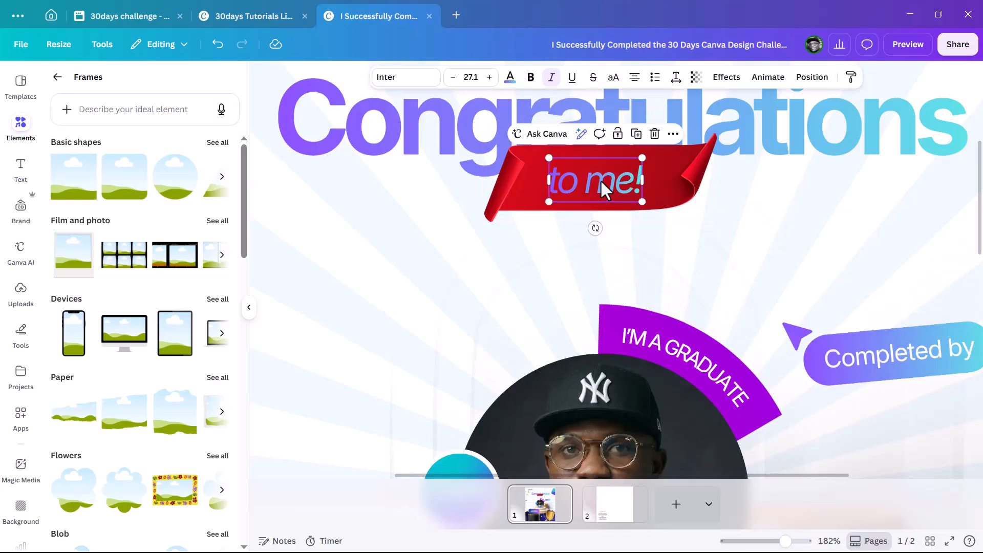
# Step: Colour the "to me!" text white and shift it together with the red ribbon slightly right and down beneath the heading
pyautogui.click(510, 78)
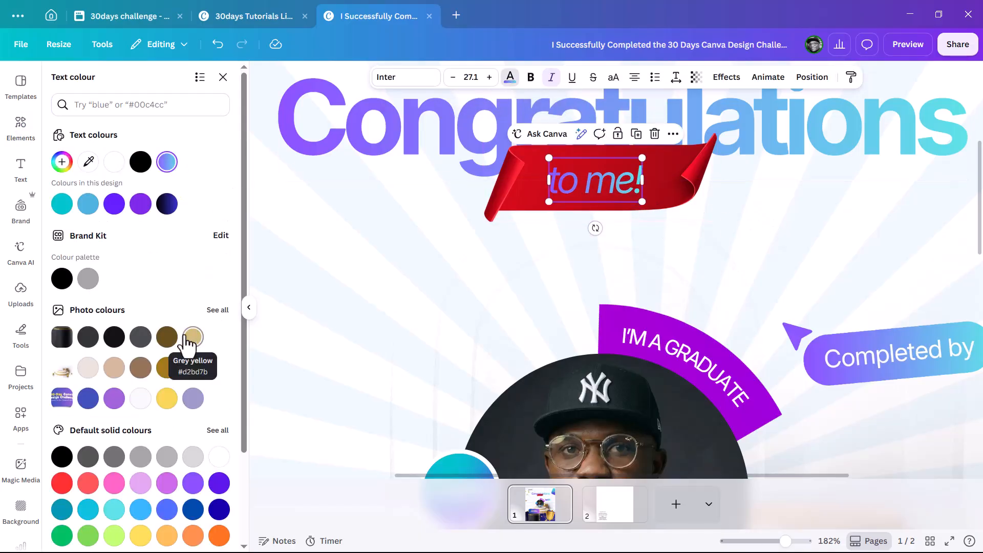
pyautogui.scroll(-2, 193, 395)
pyautogui.click(219, 372)
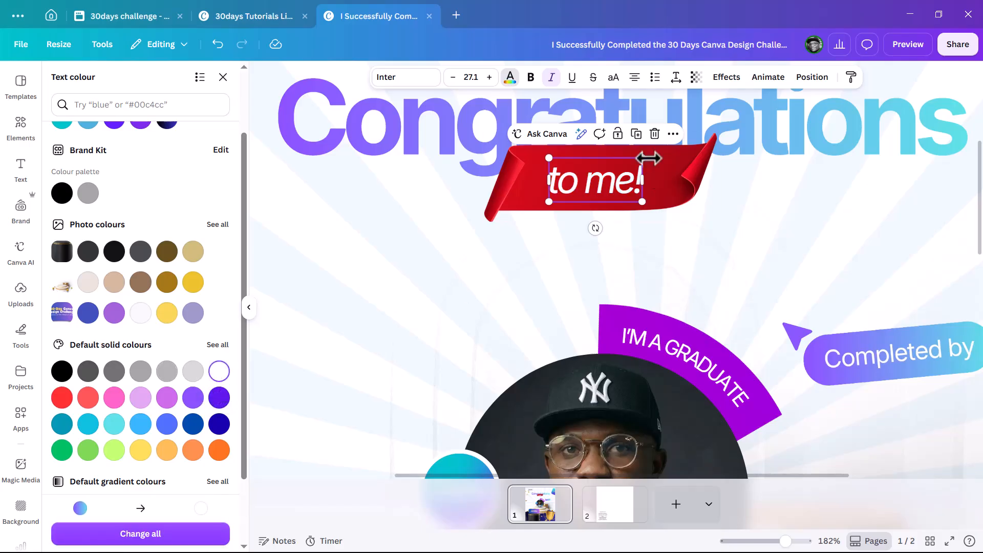
pyautogui.moveTo(618, 181); pyautogui.dragTo(686, 178)
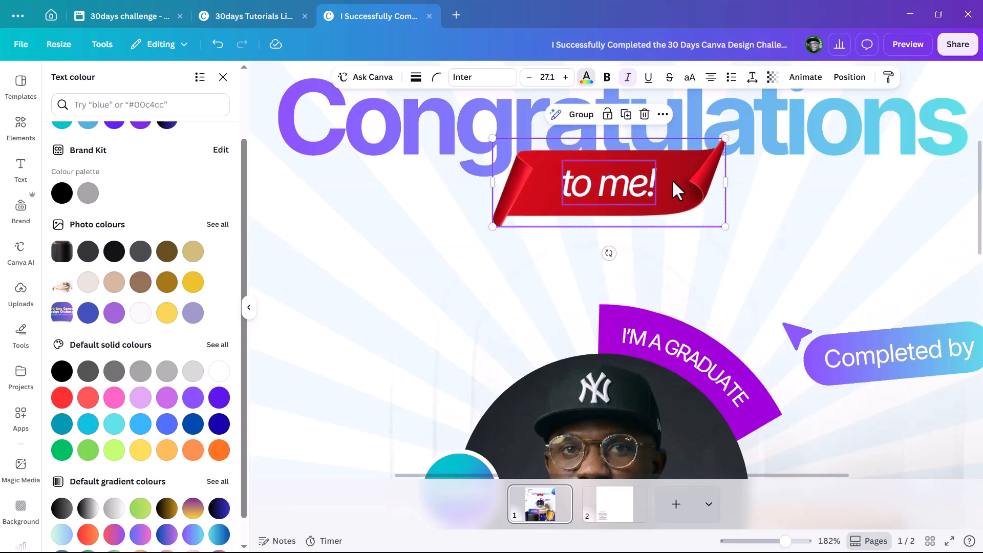
pyautogui.scroll(-5, 672, 179)
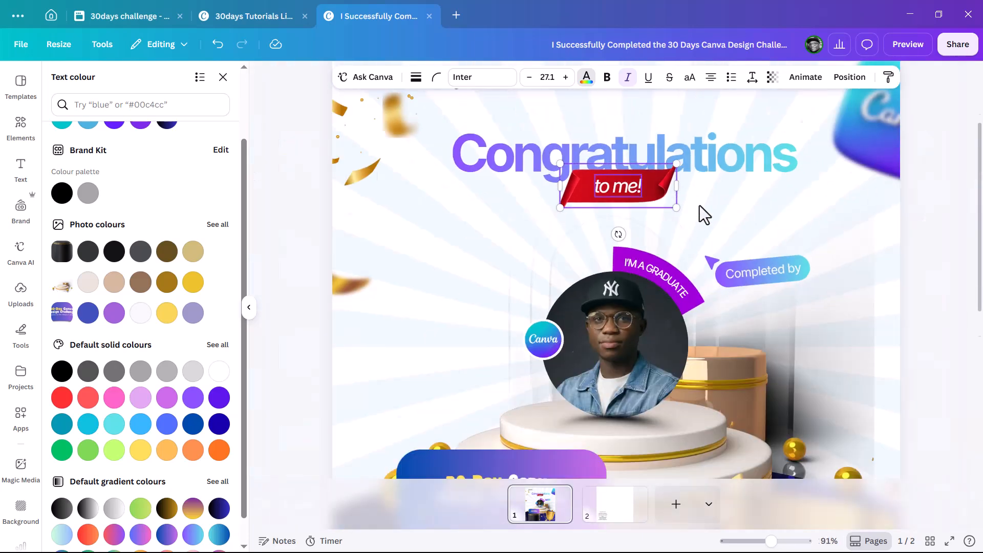
# Step: Place a copy of the "to me!" text below the ribbon, remove its italics and colour it black
pyautogui.click(630, 195)
pyautogui.click(626, 189)
pyautogui.moveTo(626, 189); pyautogui.dragTo(625, 222)
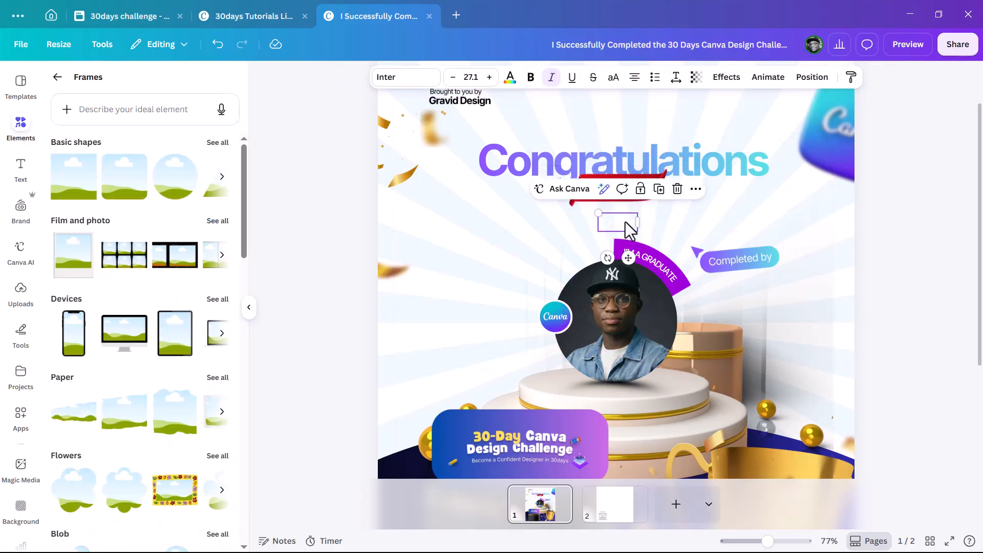
pyautogui.click(551, 84)
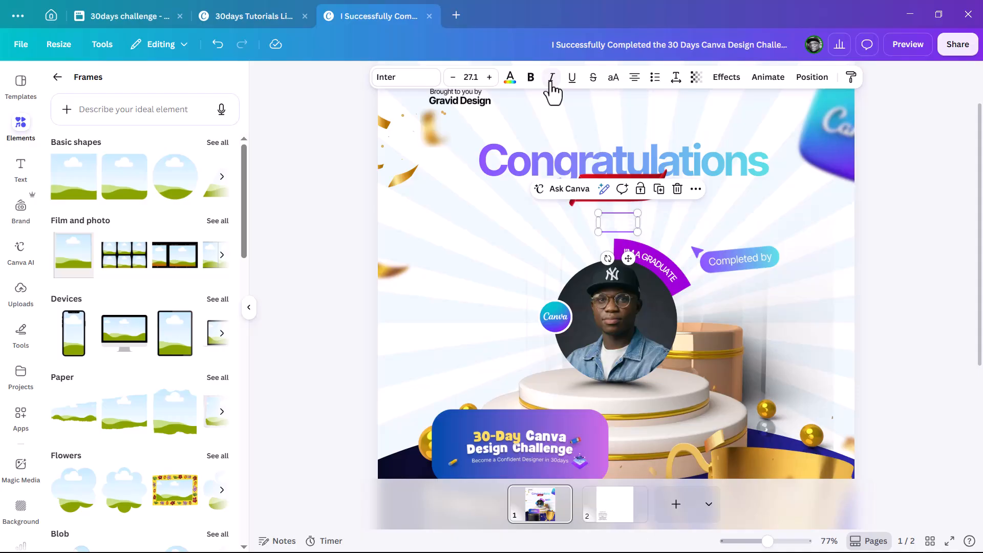
pyautogui.click(510, 79)
pyautogui.click(140, 162)
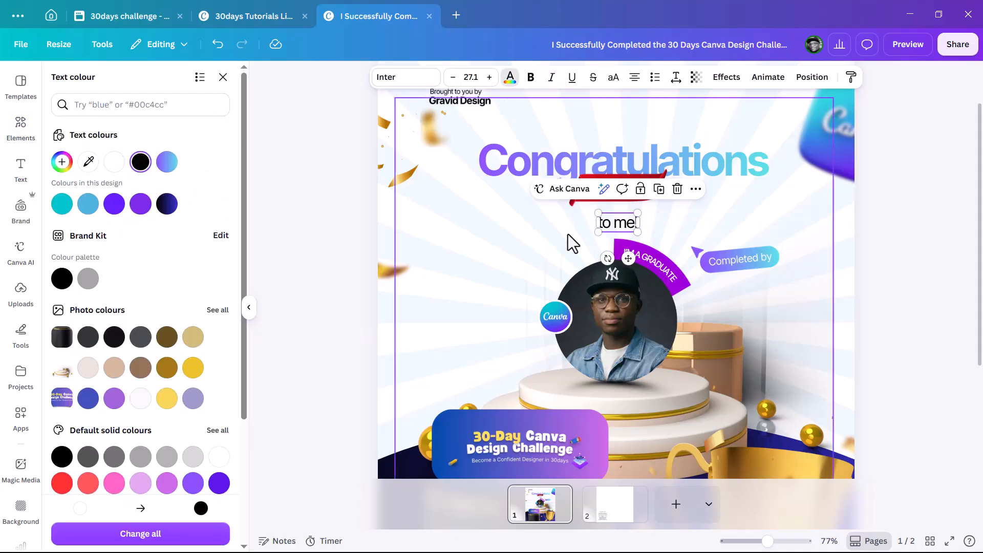
# Step: Replace the black "to me!" copy with "I Successfully Completed the 30 Days Canva Design Challenge" taken from the page 2 text
pyautogui.scroll(-3, 527, 378)
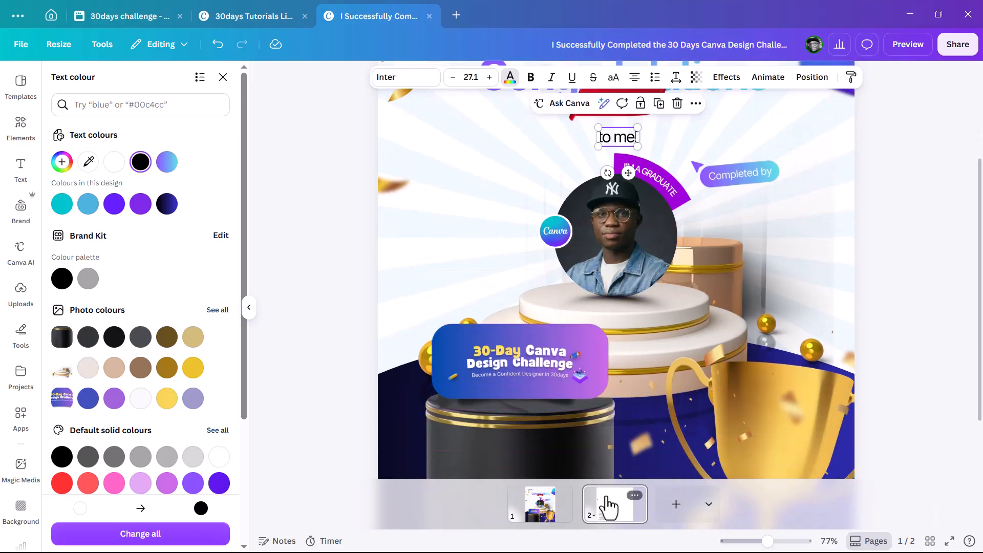
pyautogui.click(614, 505)
pyautogui.click(463, 286)
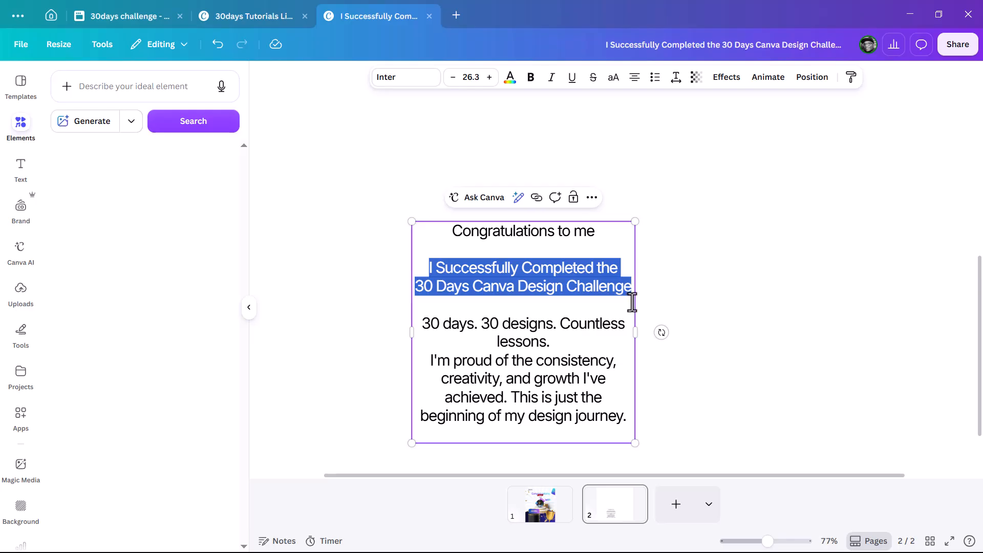
pyautogui.click(544, 512)
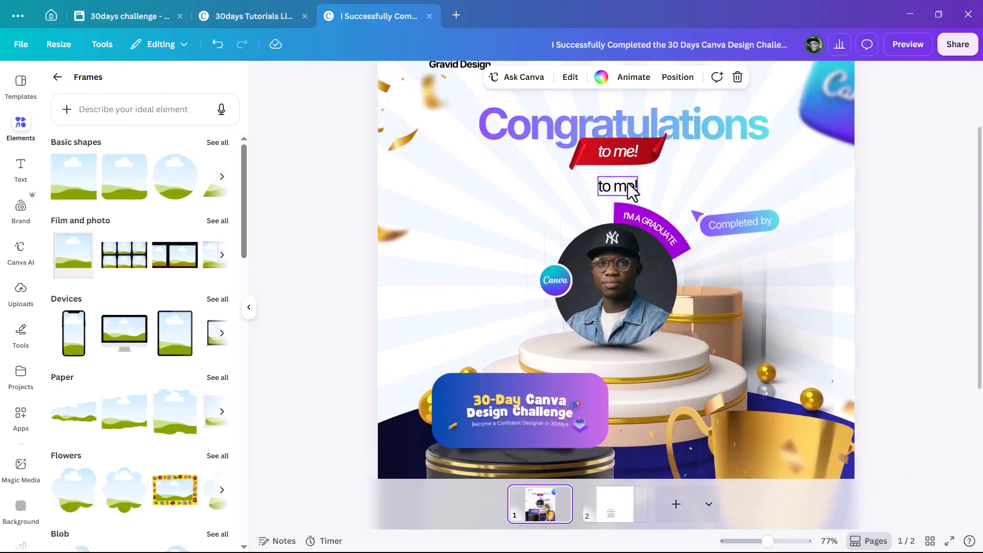
pyautogui.doubleClick(627, 184)
pyautogui.write('I Successfully Completed the 30 Days Canva Design Challenge')
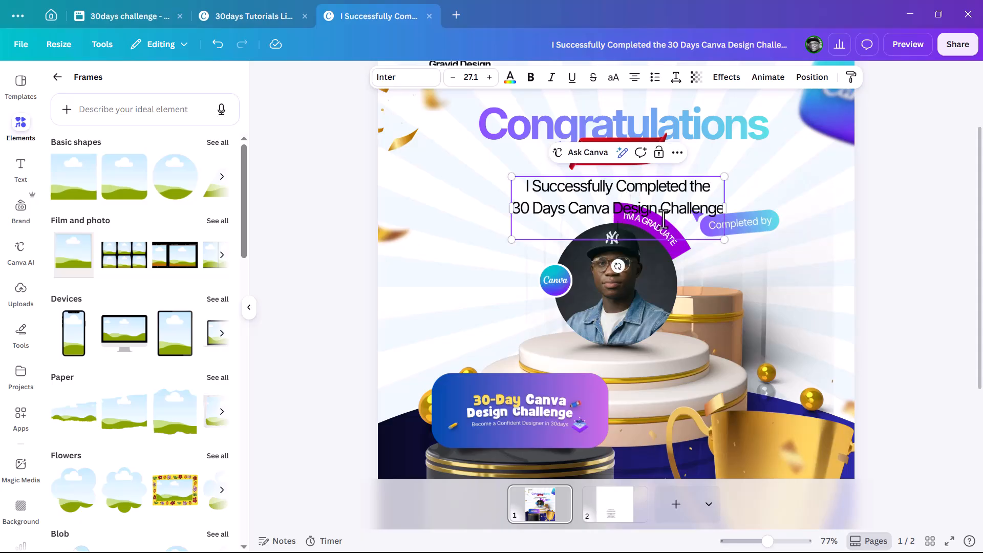
# Step: Widen the "I Successfully Completed" text box and move it up beneath the red ribbon, clear of the portrait
pyautogui.moveTo(727, 208); pyautogui.dragTo(774, 199)
pyautogui.scroll(3, 655, 220)
pyautogui.scroll(2, 654, 220)
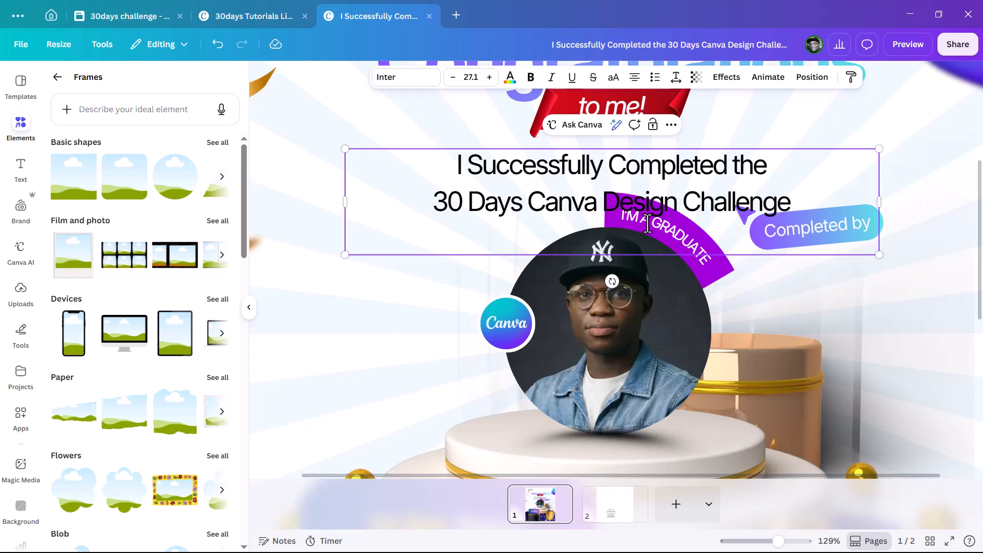
pyautogui.click(854, 140)
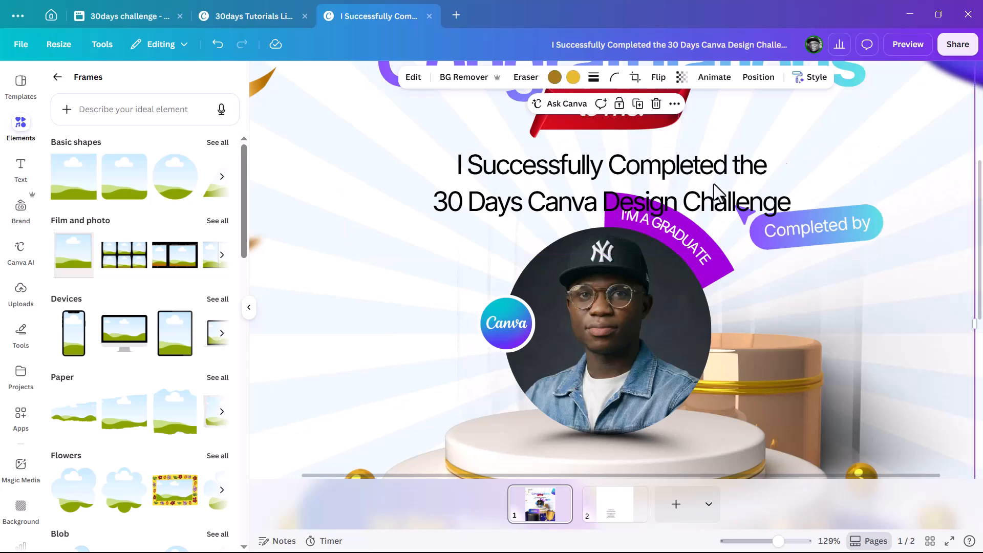
pyautogui.moveTo(676, 181); pyautogui.dragTo(672, 164)
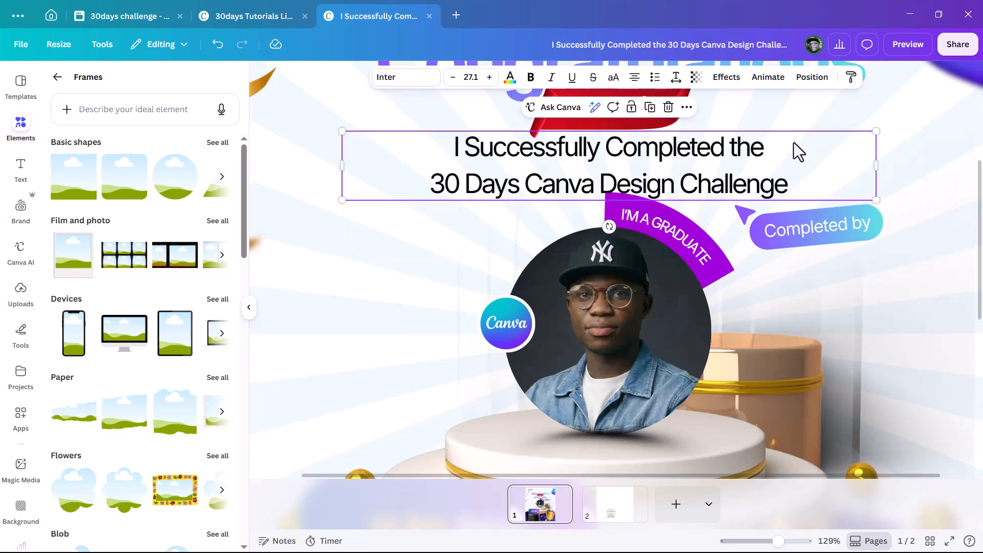
# Step: Append "1.0" after "Challenge" in the completion message
pyautogui.click(804, 185)
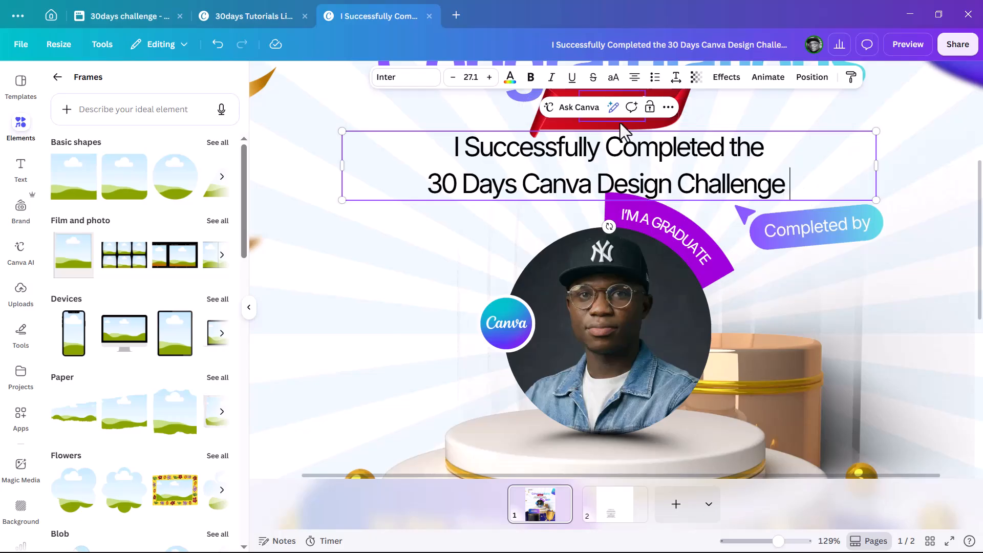
pyautogui.write('1.')
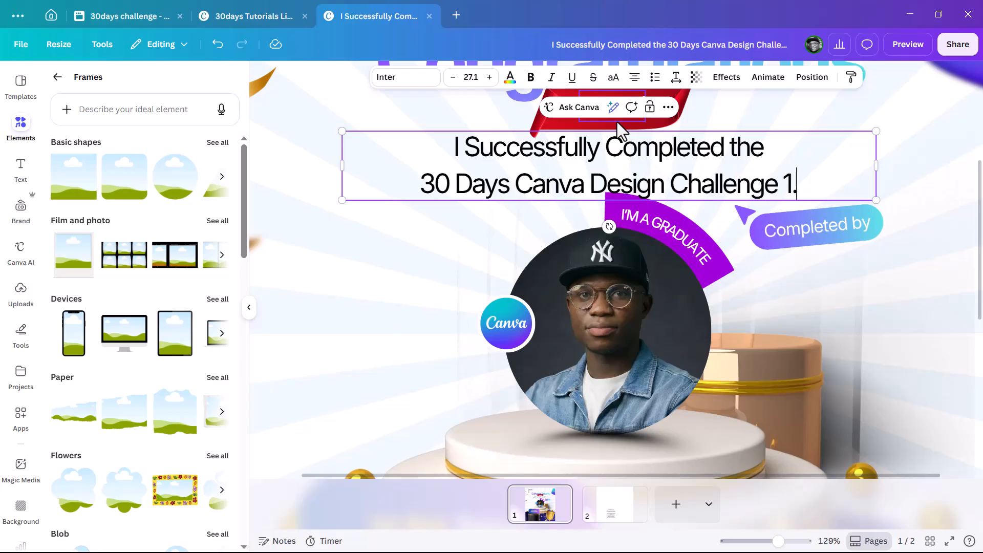
pyautogui.write('o')
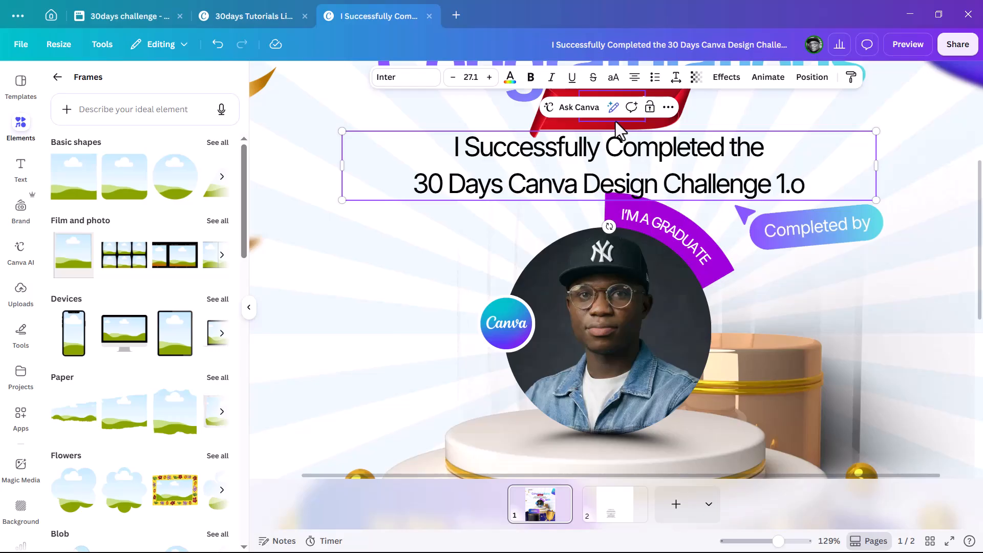
pyautogui.press('BackSpace')
pyautogui.write('0')
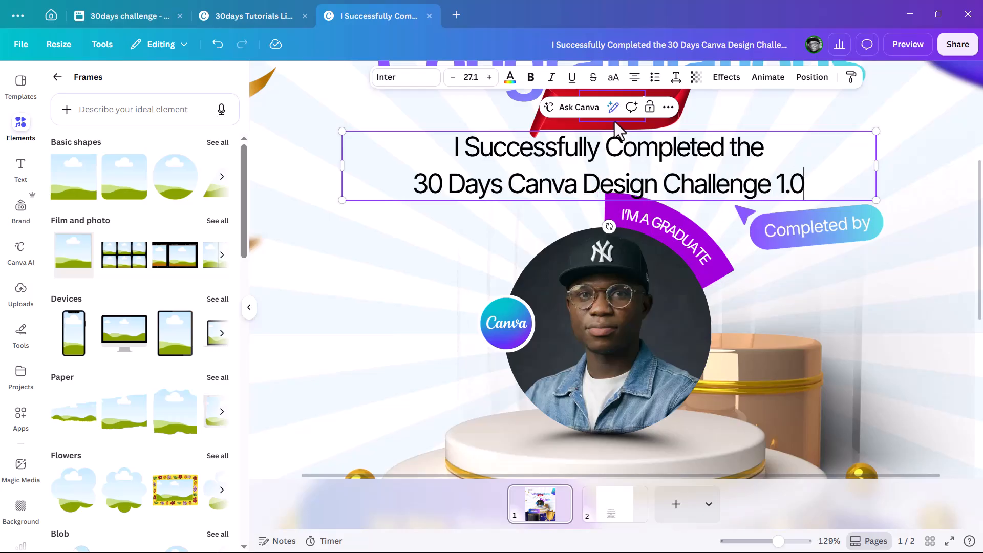
pyautogui.hotkey('ctrl', 'alt', '0')
pyautogui.click(896, 155)
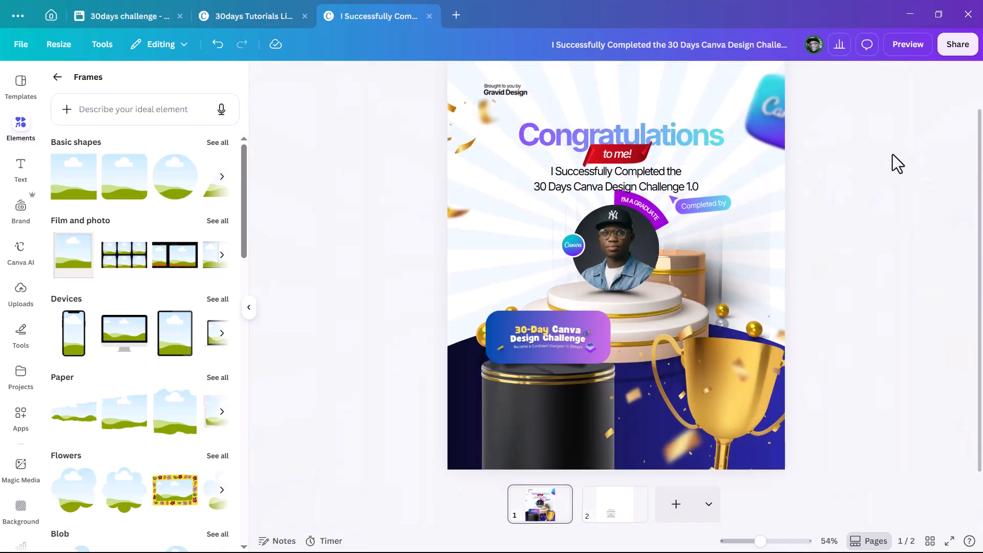
# Step: Reduce the completion message's line spacing to 1.17
pyautogui.click(643, 174)
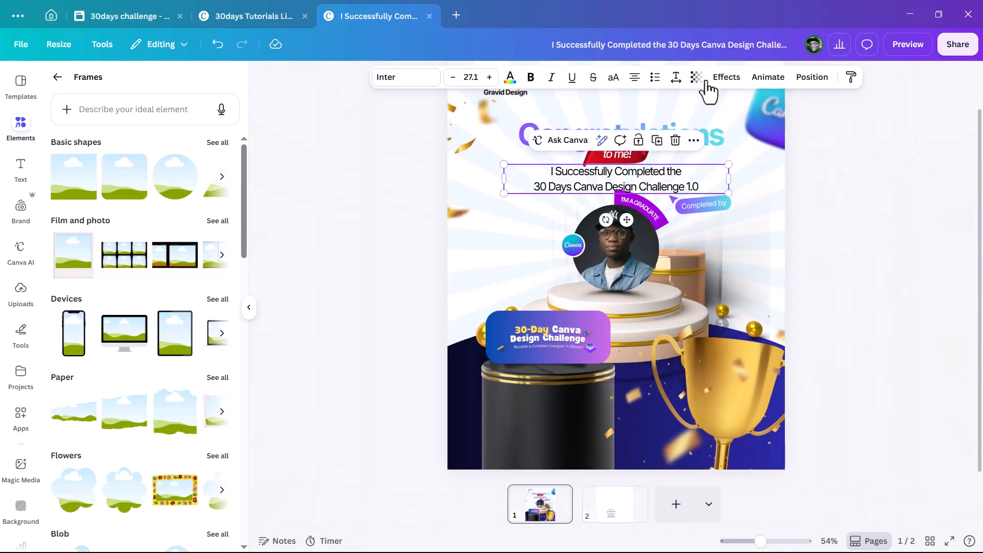
pyautogui.click(676, 77)
pyautogui.moveTo(651, 164); pyautogui.dragTo(646, 165)
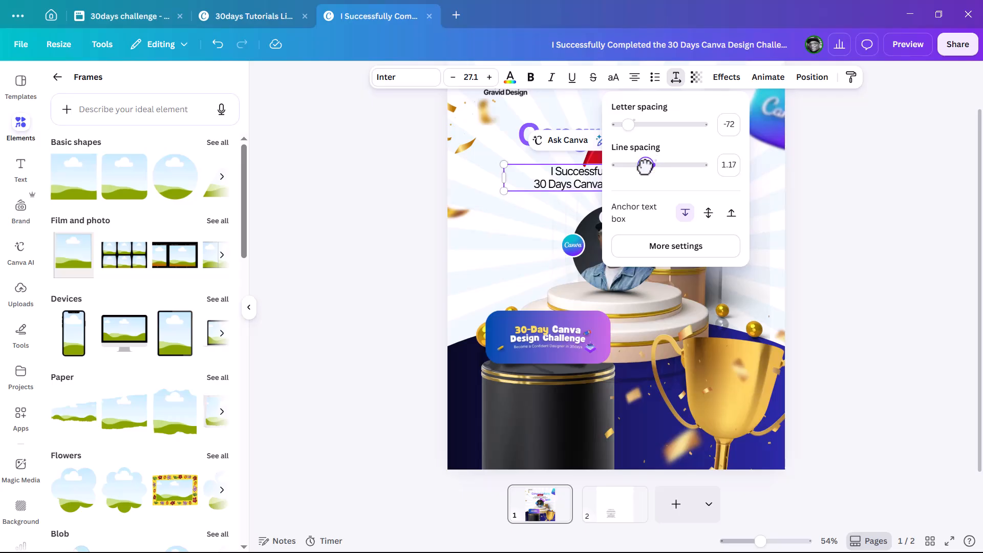
pyautogui.click(862, 139)
pyautogui.click(863, 138)
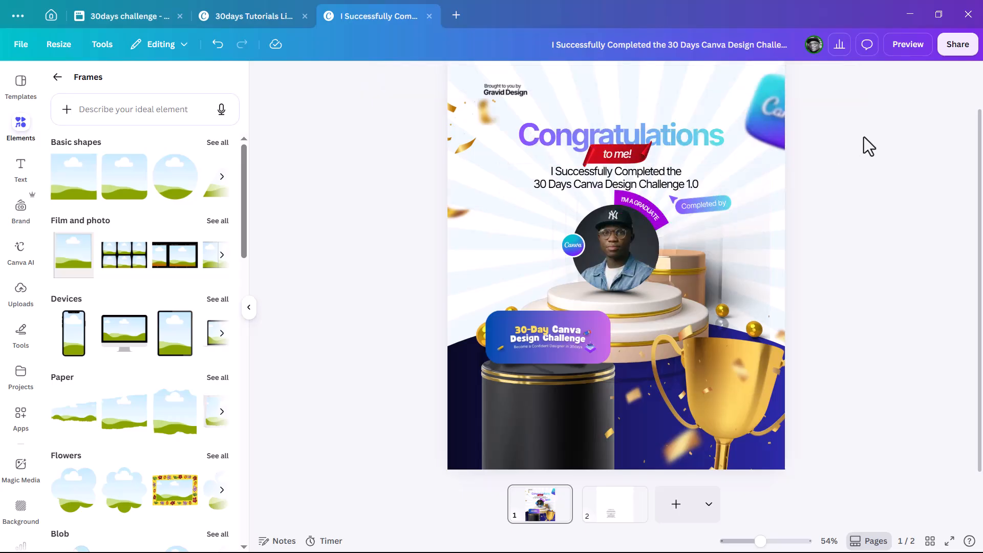
# Step: Shrink the red ribbon together with its "to me!" text to size 24.5 and move the completion message up closer to it
pyautogui.scroll(5, 640, 153)
pyautogui.click(622, 143)
pyautogui.moveTo(686, 169); pyautogui.dragTo(671, 142)
pyautogui.click(720, 190)
pyautogui.moveTo(720, 190); pyautogui.dragTo(719, 178)
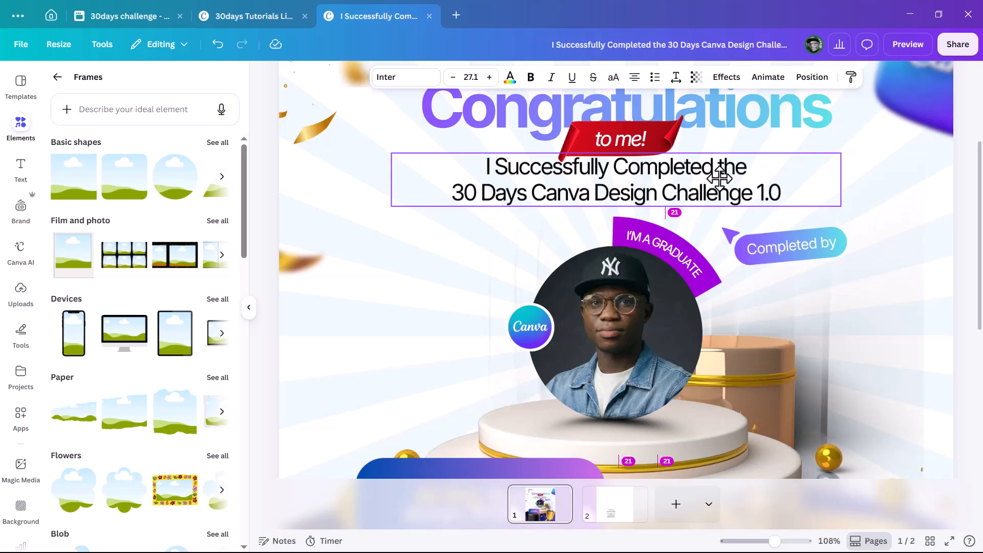
pyautogui.scroll(-5, 604, 306)
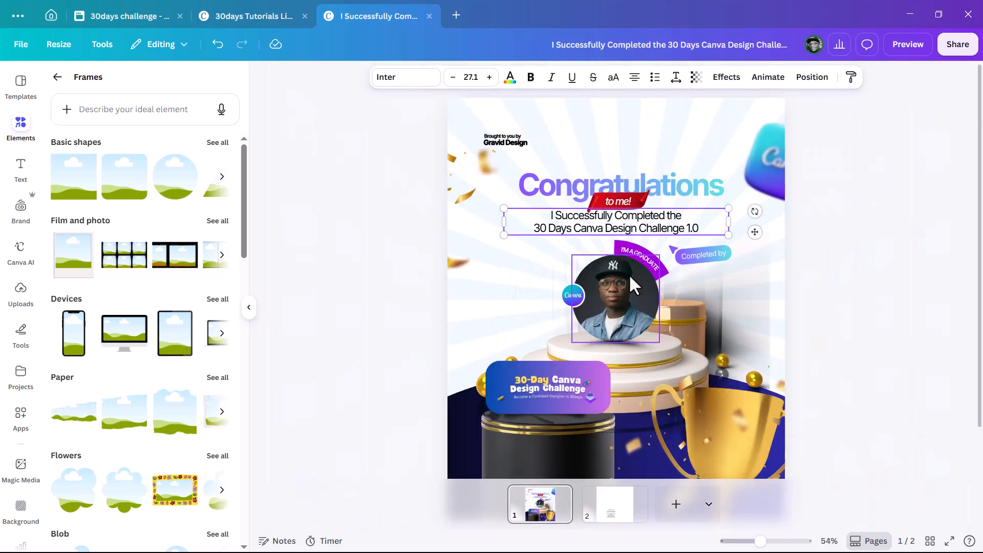
pyautogui.click(863, 263)
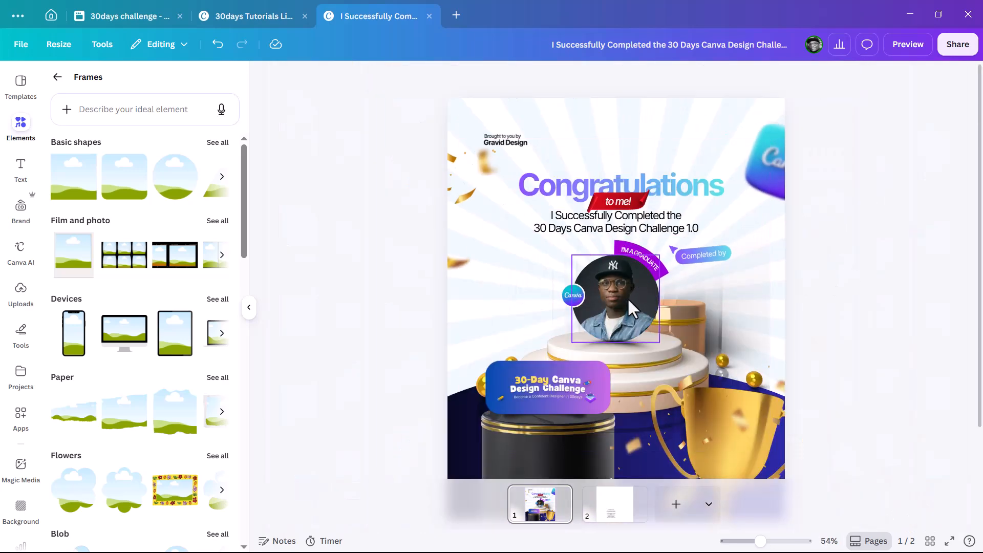
pyautogui.scroll(-3, 628, 297)
pyautogui.scroll(5, 794, 286)
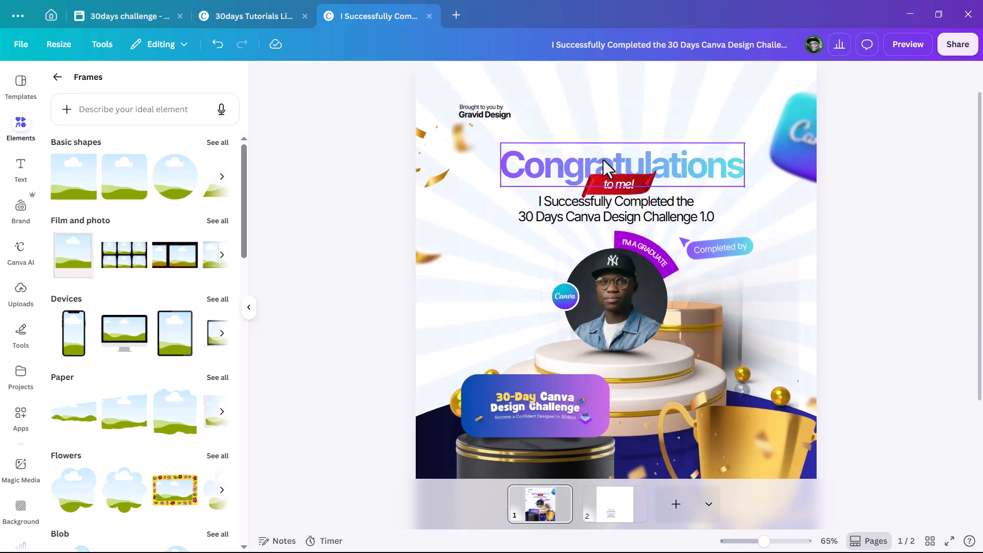
pyautogui.click(603, 160)
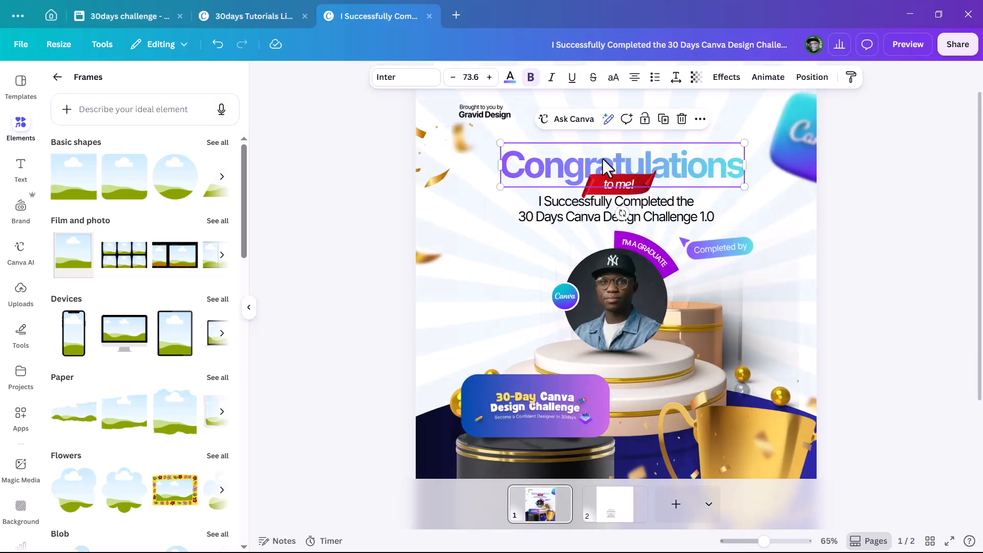
pyautogui.scroll(-2, 666, 195)
pyautogui.scroll(-1, 721, 217)
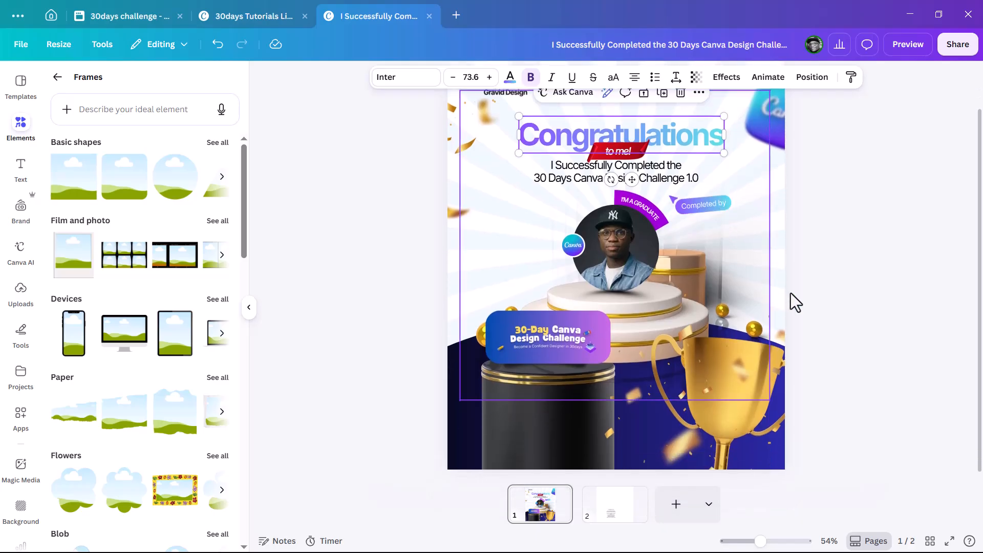
pyautogui.moveTo(862, 238); pyautogui.dragTo(432, 432)
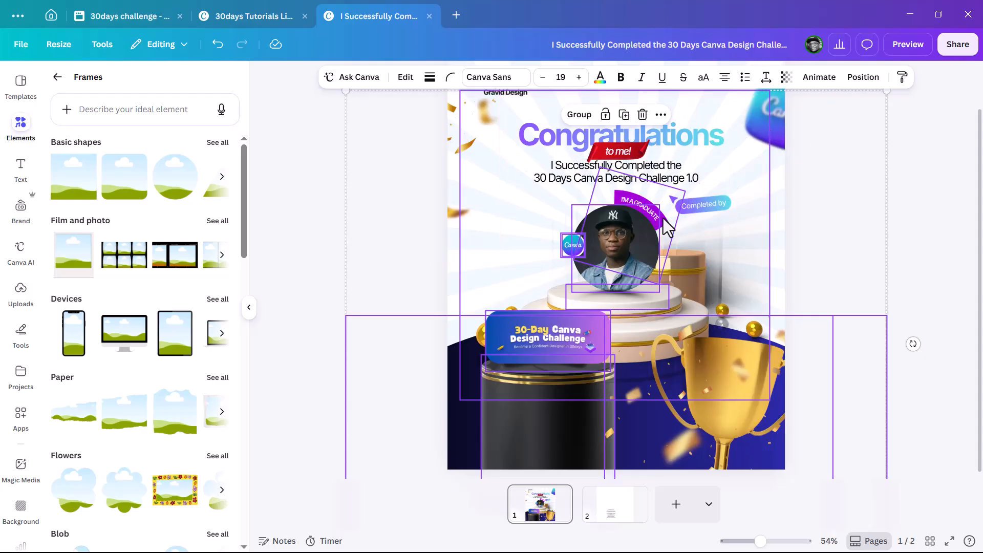
pyautogui.scroll(-2, 668, 225)
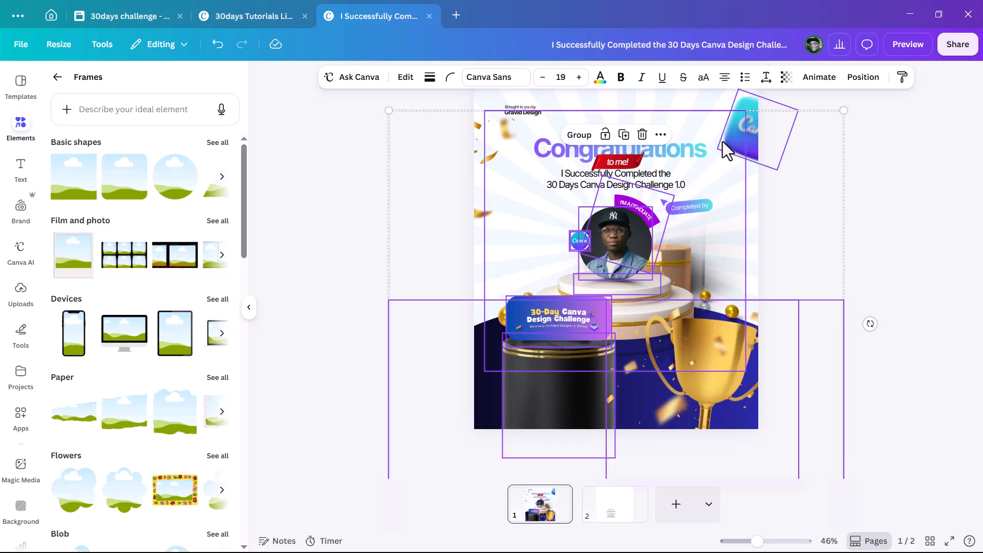
pyautogui.moveTo(725, 248); pyautogui.dragTo(724, 253)
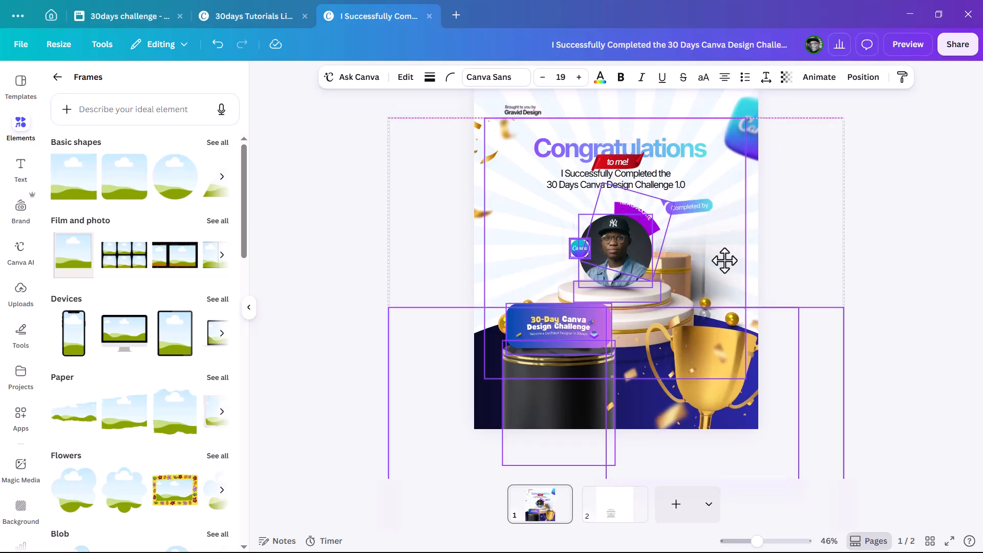
pyautogui.hotkey('ctrl', 'z')
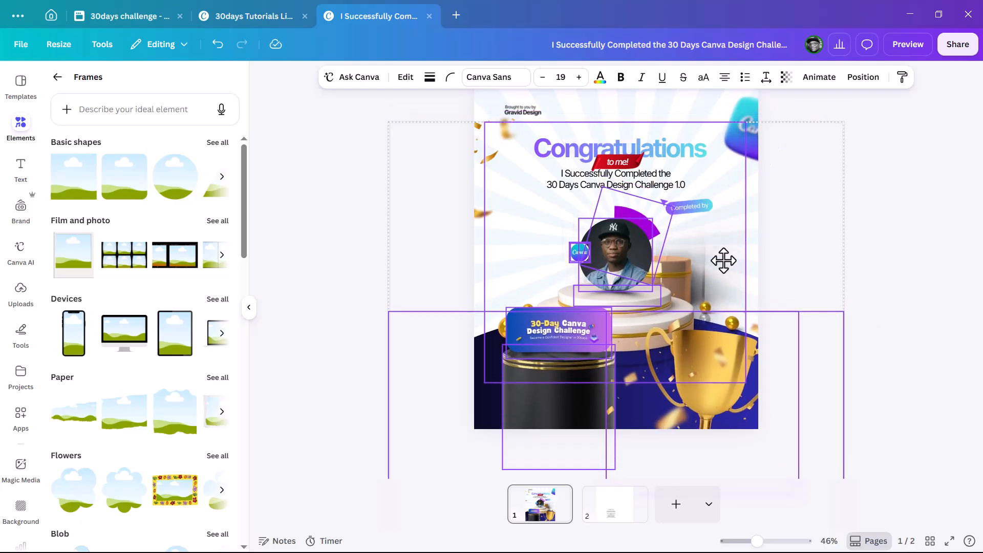
pyautogui.click(887, 197)
# Step: Select the portrait, badges, "Completed by" tag, podiums and trophy together and shift them slightly down, away from the completion message
pyautogui.moveTo(858, 234); pyautogui.dragTo(408, 450)
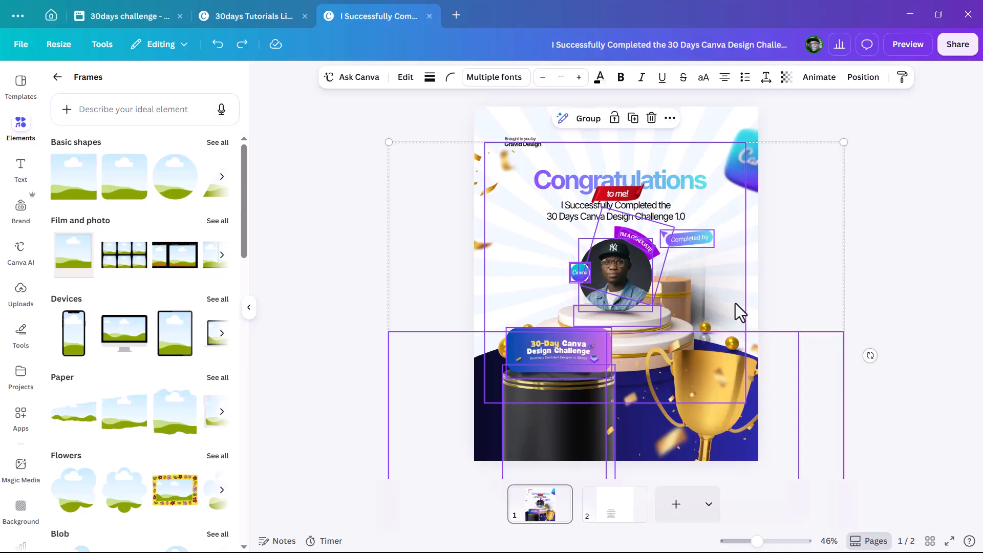
pyautogui.moveTo(699, 296); pyautogui.dragTo(699, 299)
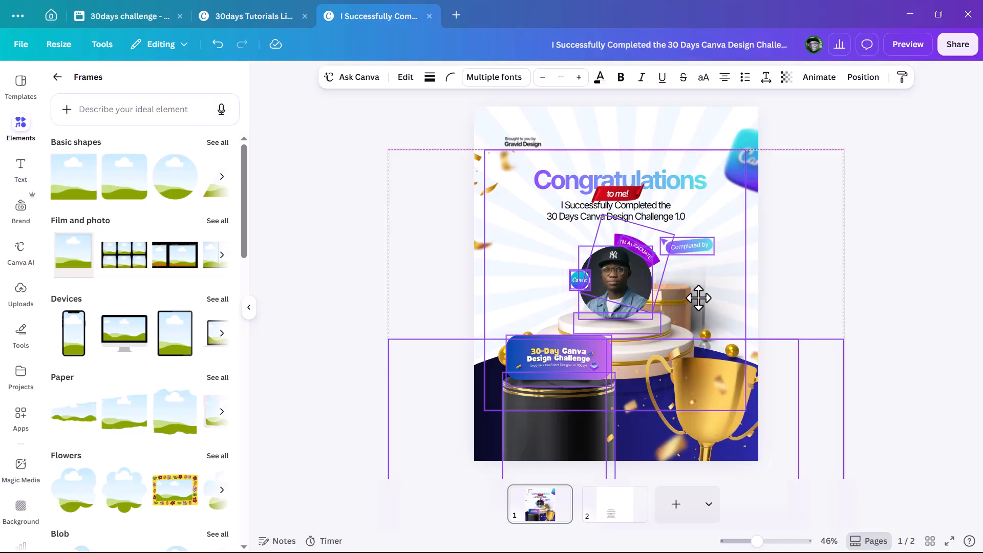
pyautogui.moveTo(699, 298); pyautogui.dragTo(699, 299)
pyautogui.click(899, 178)
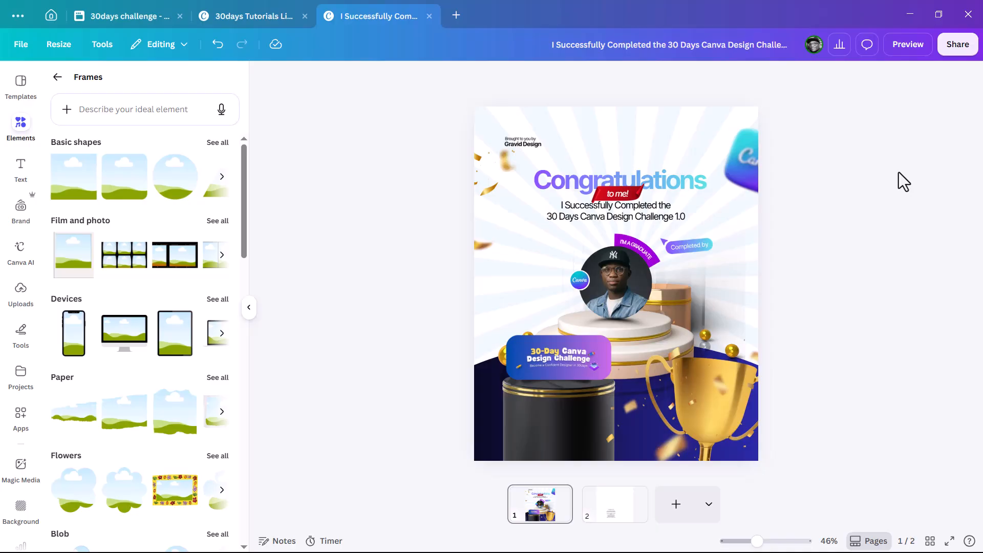
# Step: Select only the red ribbon and its "to me!" text and scale them down further beneath the heading
pyautogui.scroll(5, 684, 248)
pyautogui.click(625, 134)
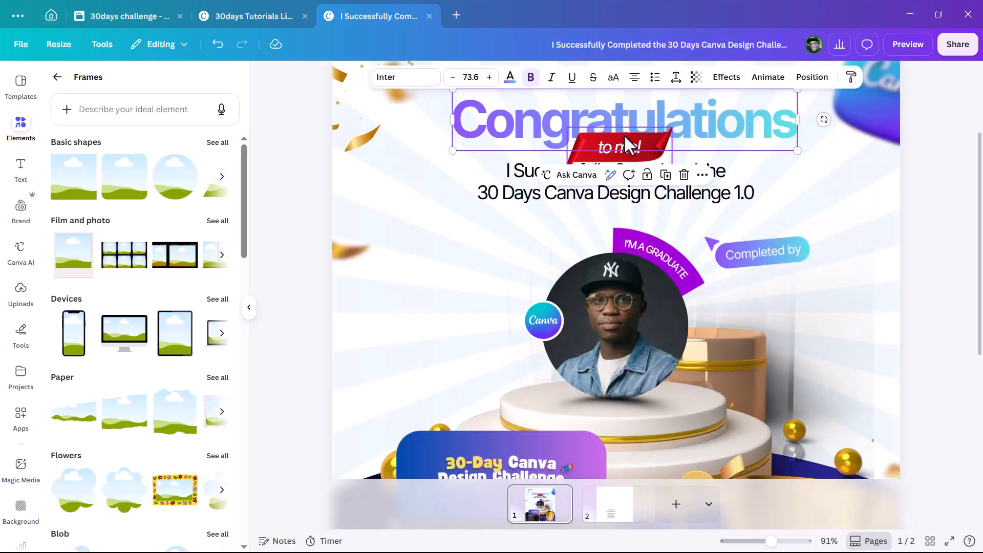
pyautogui.keyDown('shift'); pyautogui.click(625, 140); pyautogui.keyUp('shift')
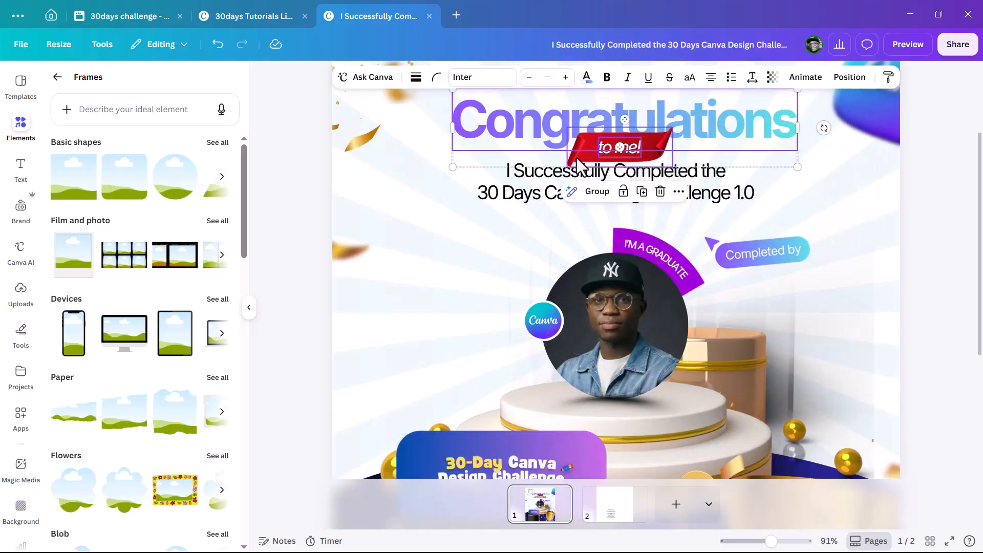
pyautogui.click(650, 145)
pyautogui.keyDown('shift'); pyautogui.click(646, 146); pyautogui.keyUp('shift')
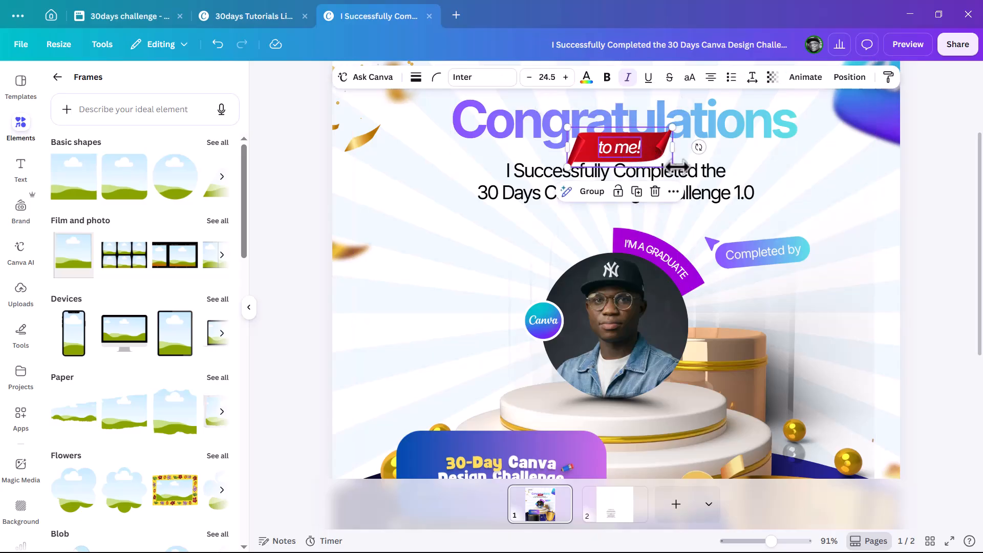
pyautogui.moveTo(672, 165); pyautogui.dragTo(663, 159)
pyautogui.scroll(5, 650, 133)
pyautogui.scroll(2, 650, 125)
pyautogui.scroll(2, 631, 128)
pyautogui.scroll(2, 632, 142)
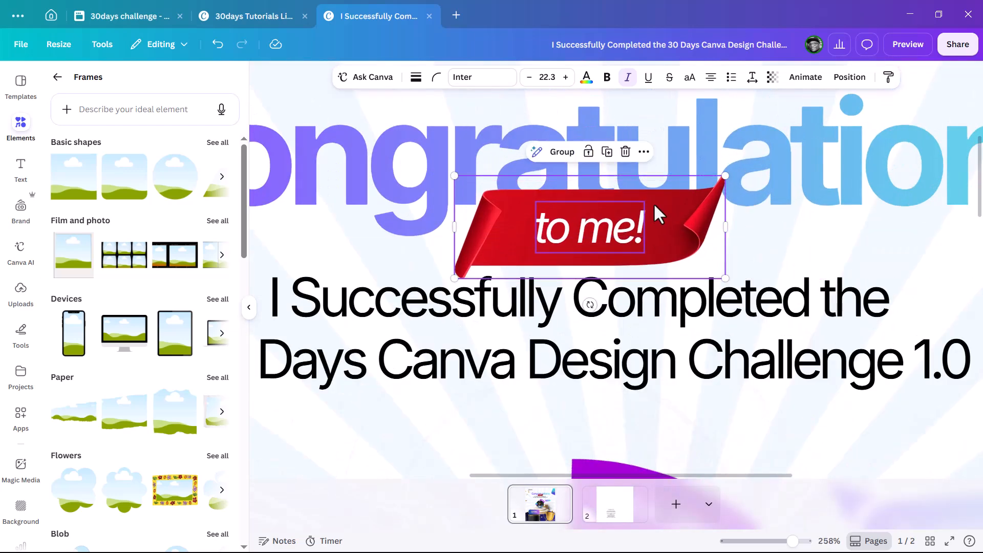
pyautogui.moveTo(725, 277); pyautogui.dragTo(706, 265)
# Step: Move the two-line completion message slightly up so it sits just beneath the smaller ribbon
pyautogui.click(740, 324)
pyautogui.moveTo(739, 324); pyautogui.dragTo(795, 306)
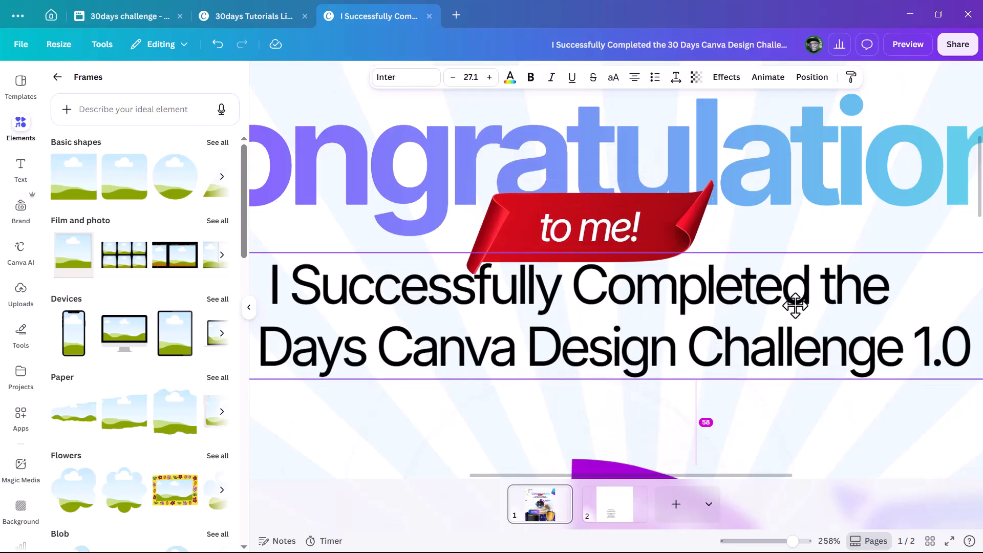
pyautogui.scroll(-5, 626, 409)
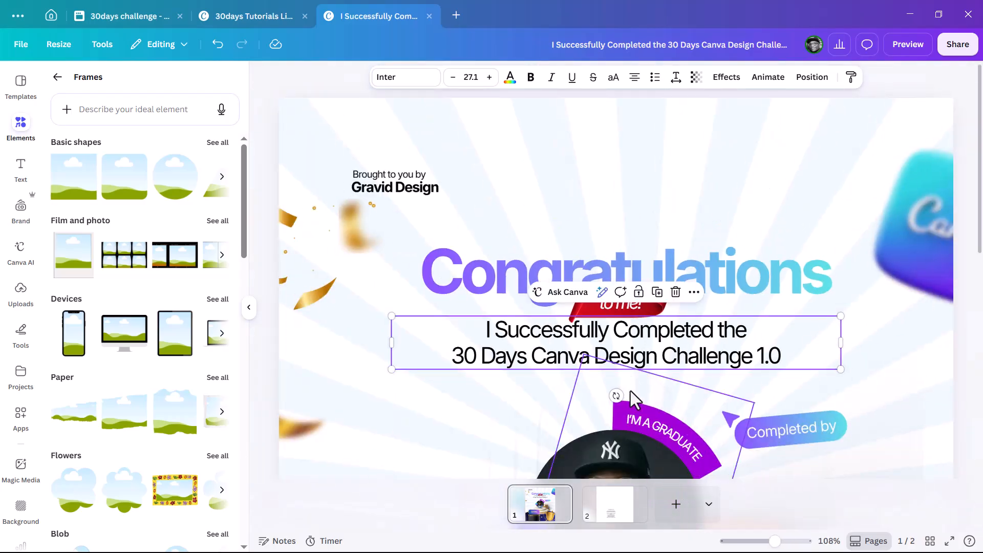
pyautogui.scroll(-3, 632, 385)
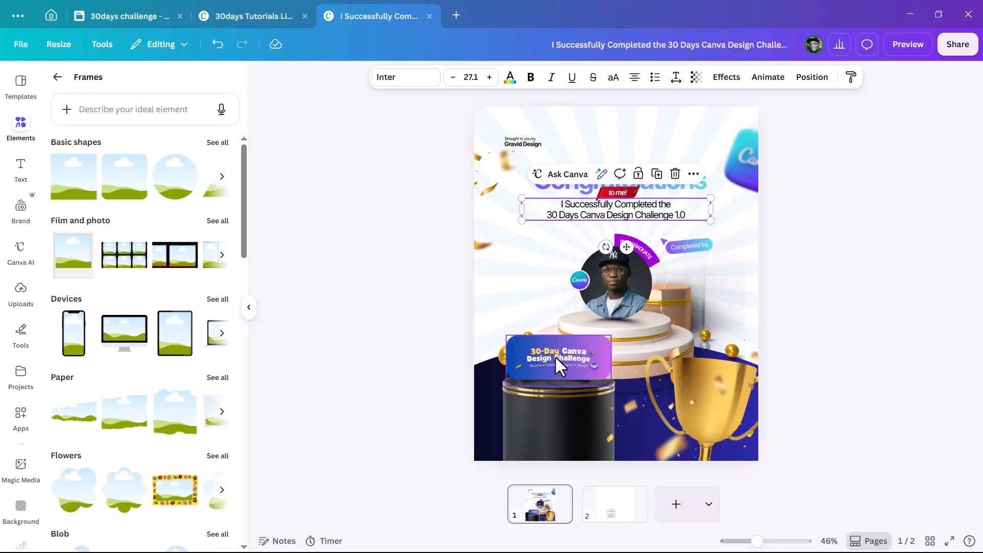
# Step: Scale the black podium beneath the challenge banner down slightly and nudge it into line with the banner
pyautogui.click(567, 399)
pyautogui.click(578, 436)
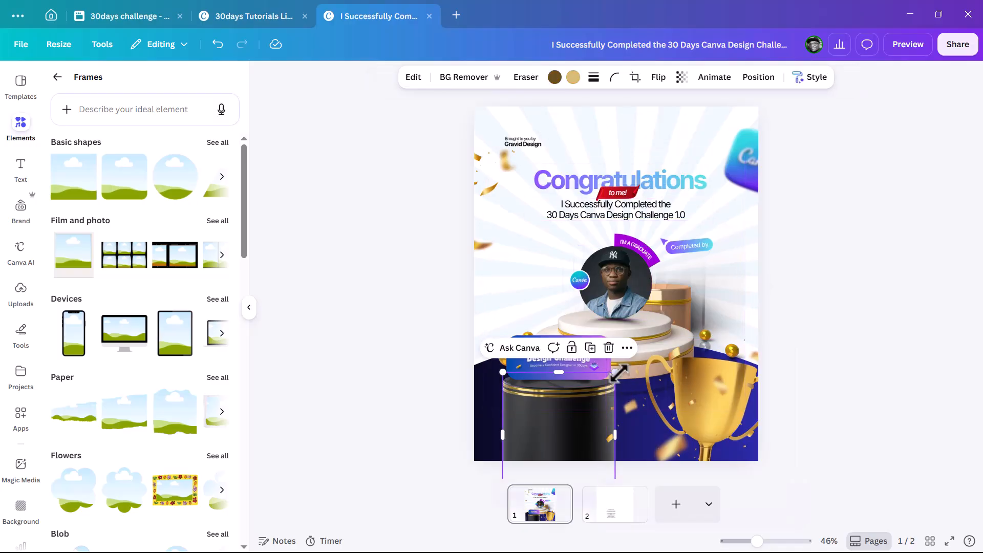
pyautogui.moveTo(615, 373); pyautogui.dragTo(611, 374)
pyautogui.scroll(3, 567, 425)
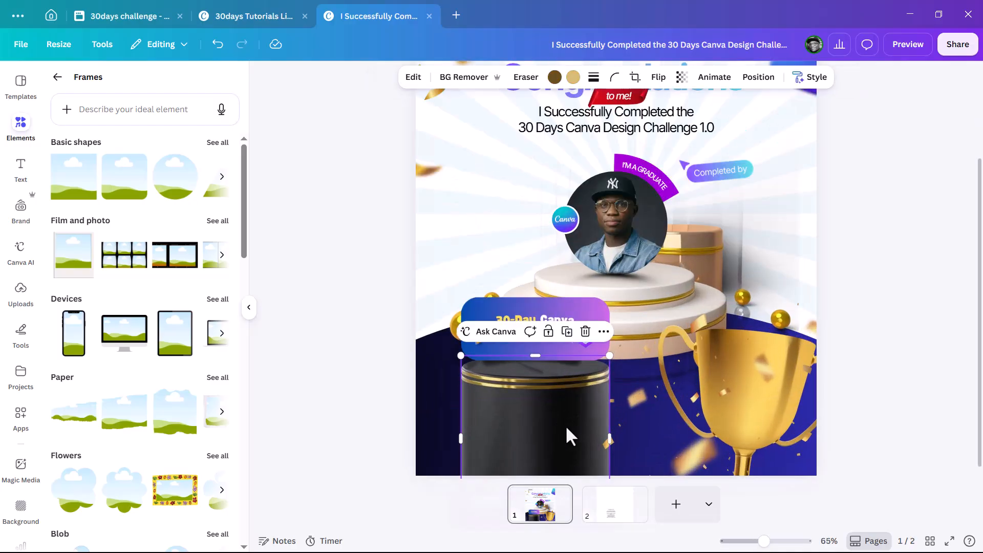
pyautogui.moveTo(565, 419); pyautogui.dragTo(566, 419)
# Step: Lower the "30-Day Canva Design Challenge" banner slightly so it rests on top of the black podium
pyautogui.click(543, 312)
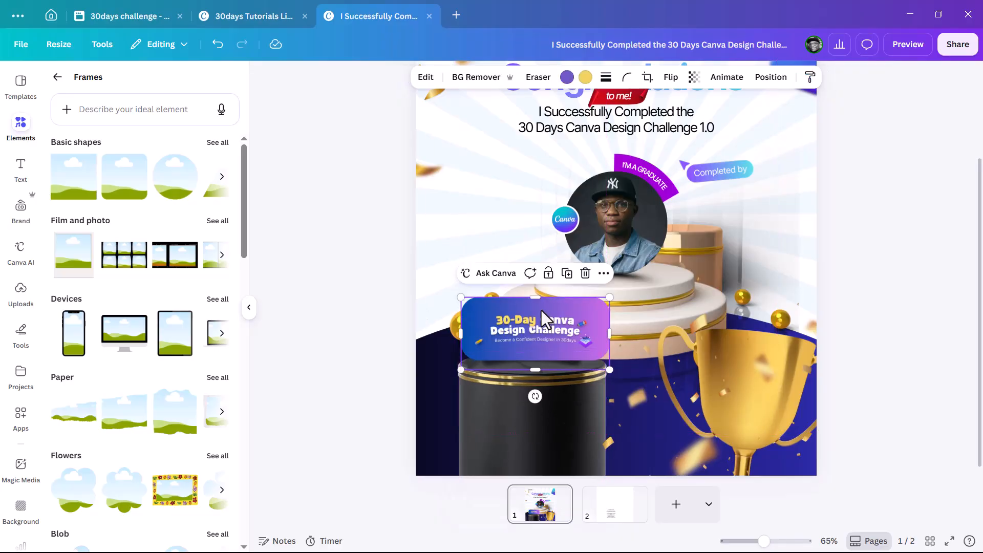
pyautogui.scroll(3, 570, 315)
pyautogui.moveTo(569, 316); pyautogui.dragTo(571, 323)
pyautogui.click(565, 435)
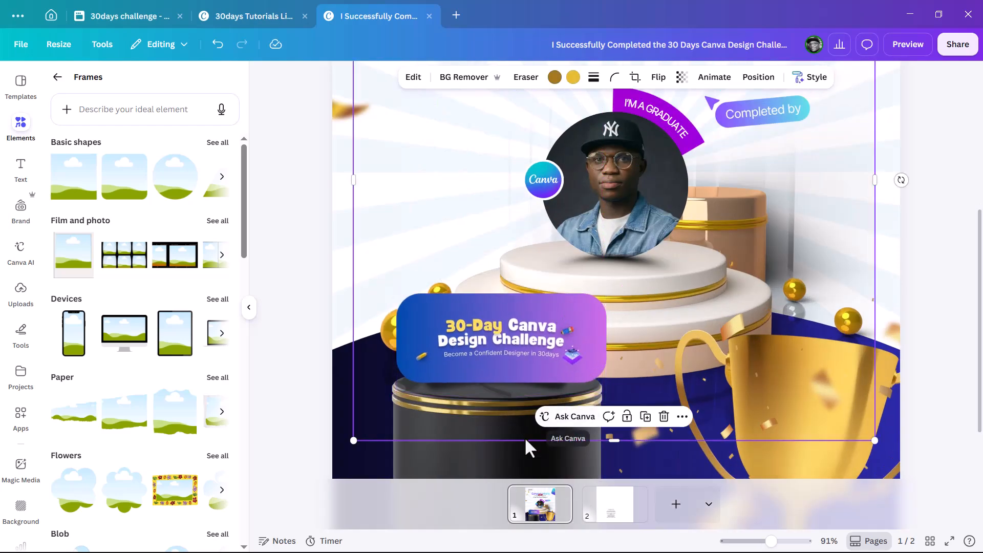
pyautogui.scroll(-3, 536, 463)
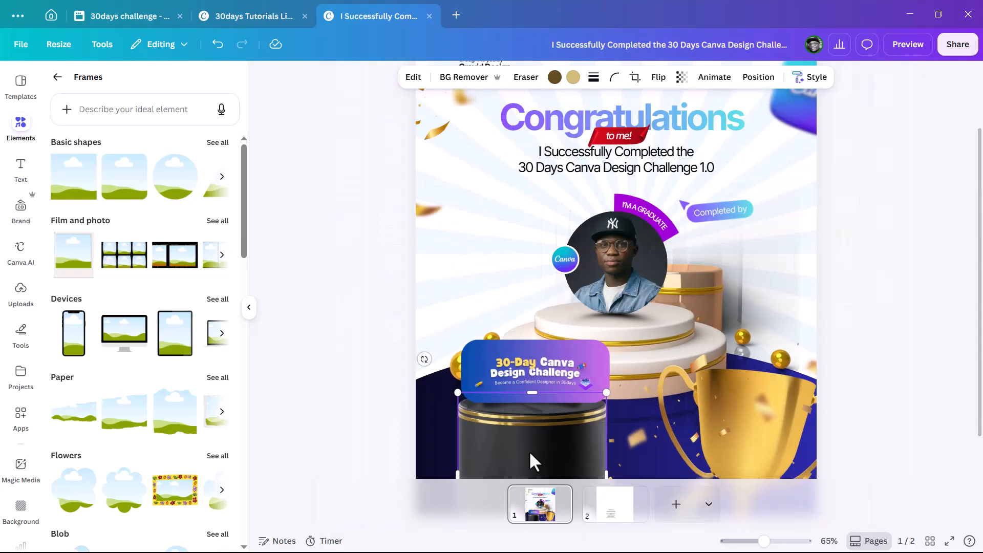
pyautogui.scroll(3, 533, 454)
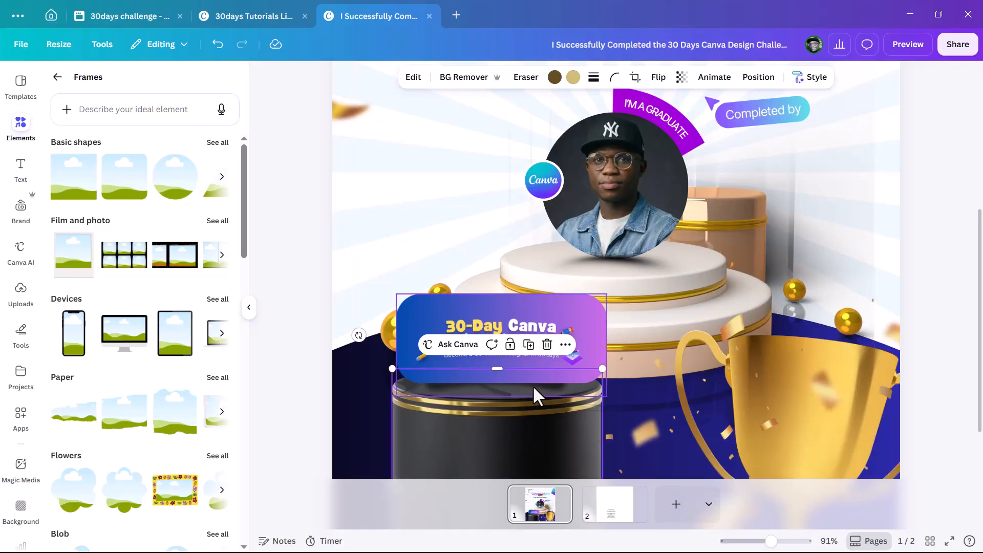
pyautogui.scroll(-3, 531, 383)
pyautogui.click(876, 241)
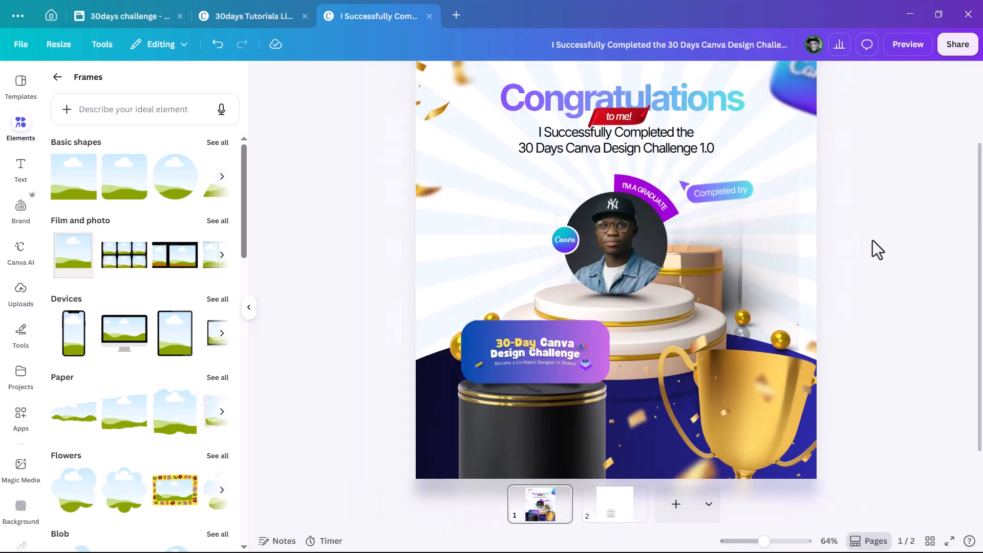
# Step: On page 2, select and copy the paragraph from "30 days. 30 designs." through "beginning of my design journey."
pyautogui.scroll(-2, 561, 284)
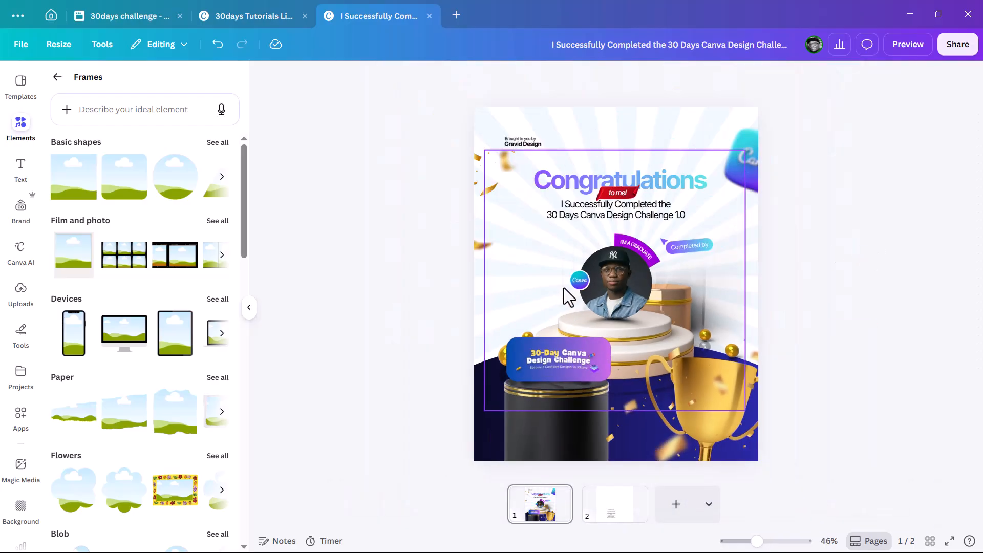
pyautogui.scroll(3, 578, 285)
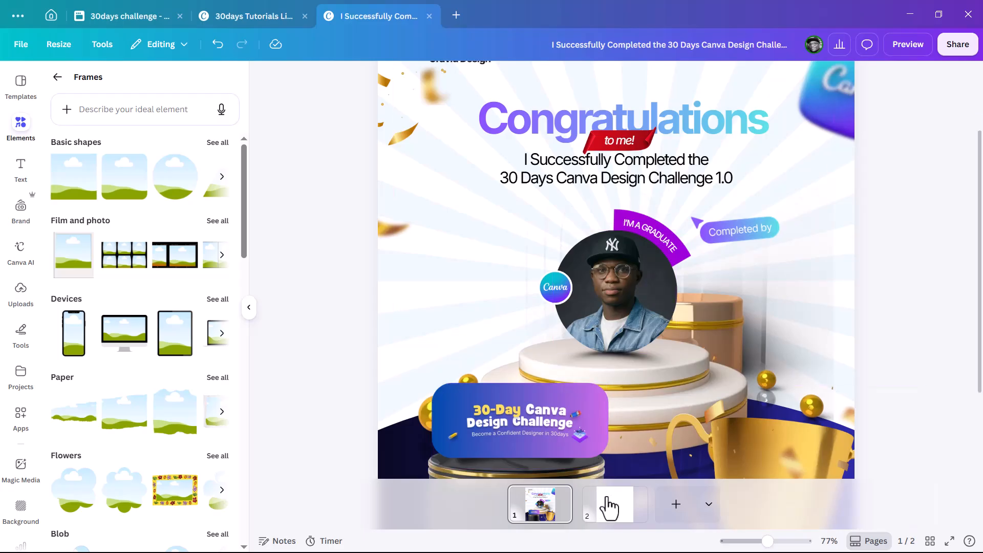
pyautogui.scroll(-5, 552, 321)
pyautogui.scroll(-2, 541, 380)
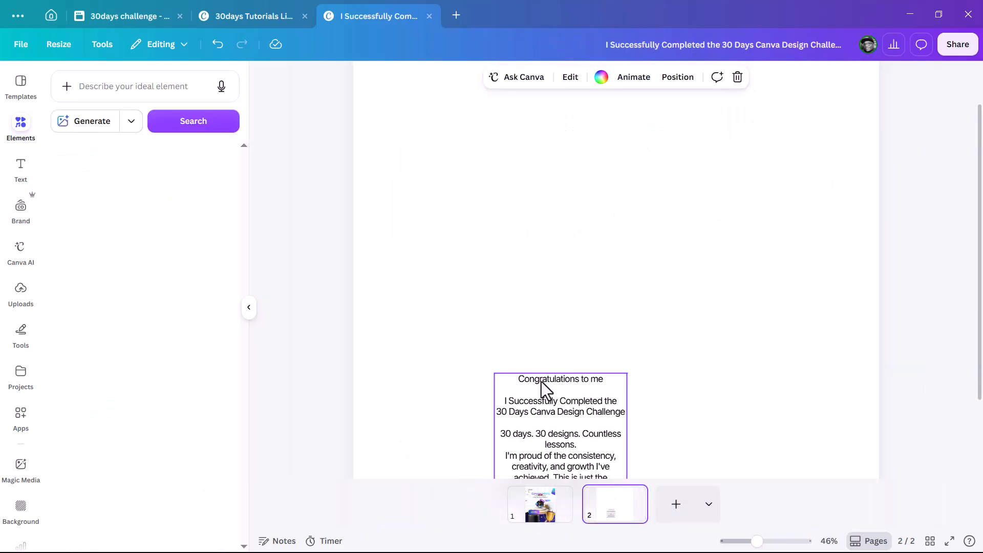
pyautogui.scroll(-3, 544, 364)
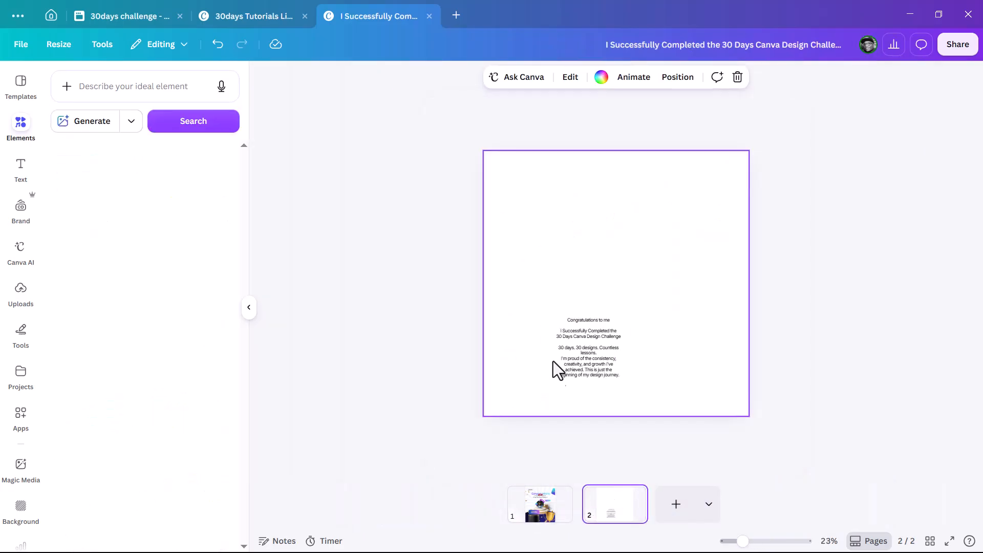
pyautogui.scroll(3, 591, 361)
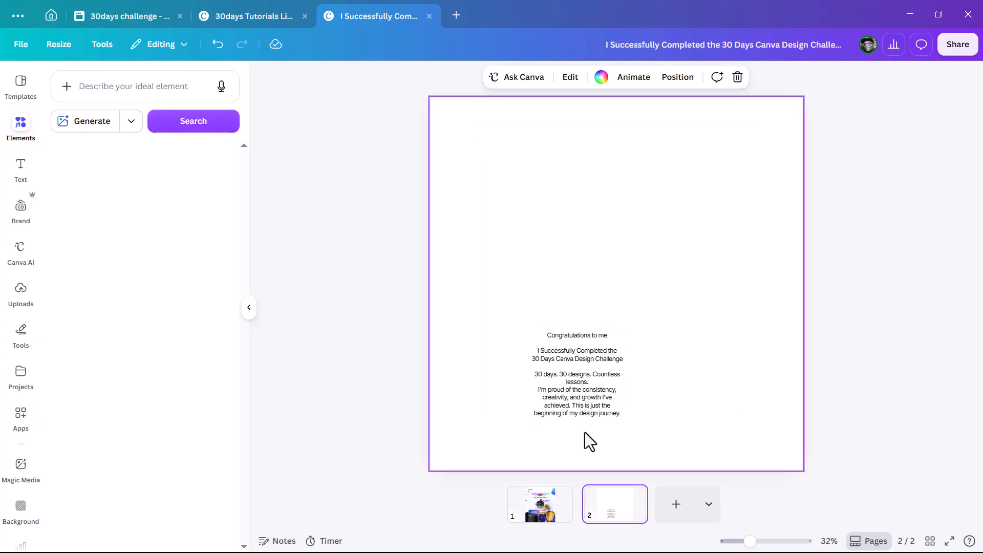
pyautogui.click(583, 411)
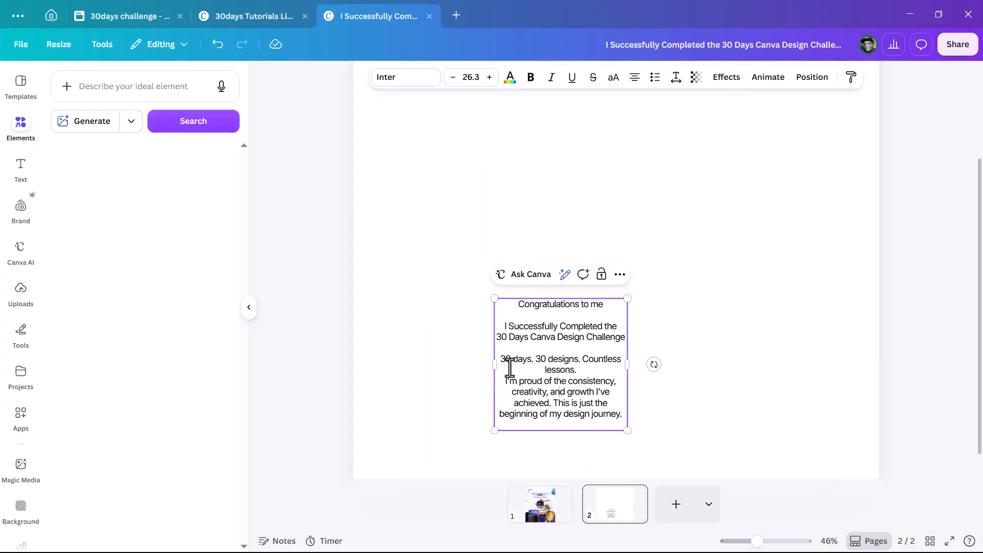
pyautogui.moveTo(500, 358); pyautogui.dragTo(624, 414)
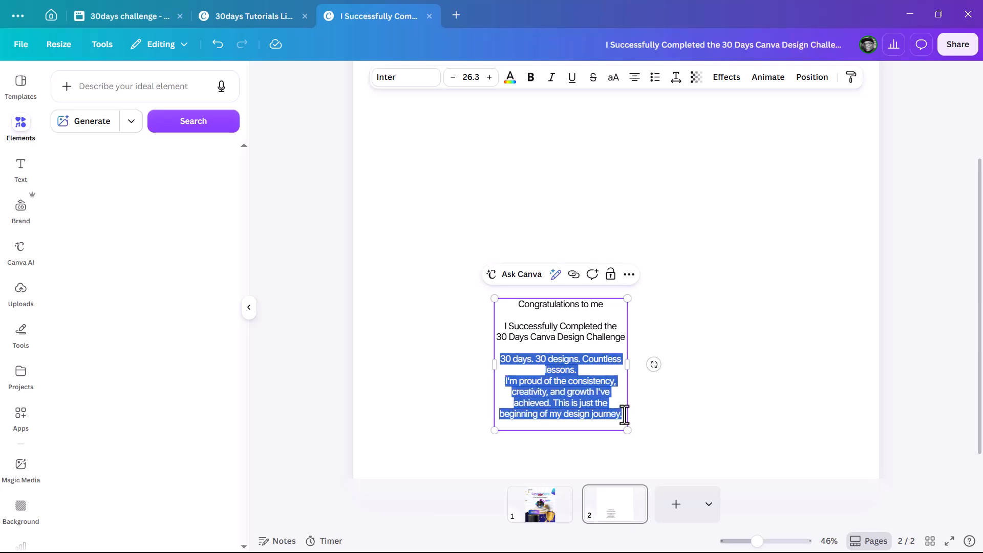
# Step: Return to page 1, duplicate the two-line completion message and place the copy over the black podium near the poster's lower edge
pyautogui.click(543, 517)
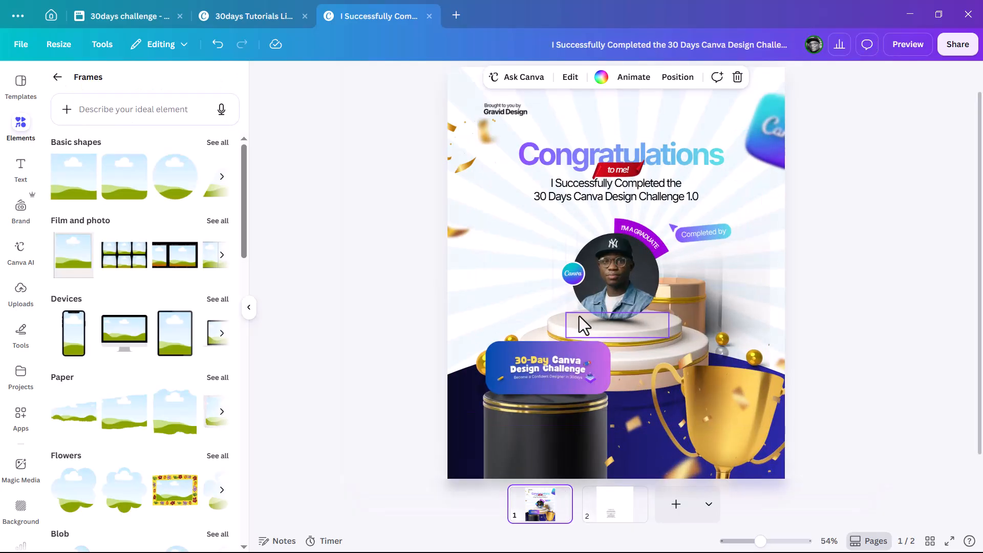
pyautogui.scroll(-3, 598, 288)
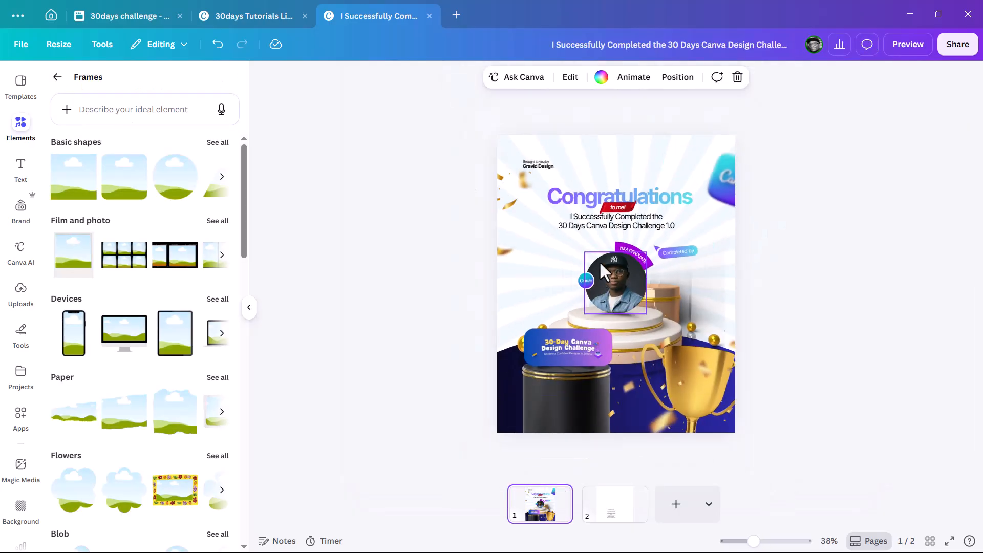
pyautogui.click(583, 223)
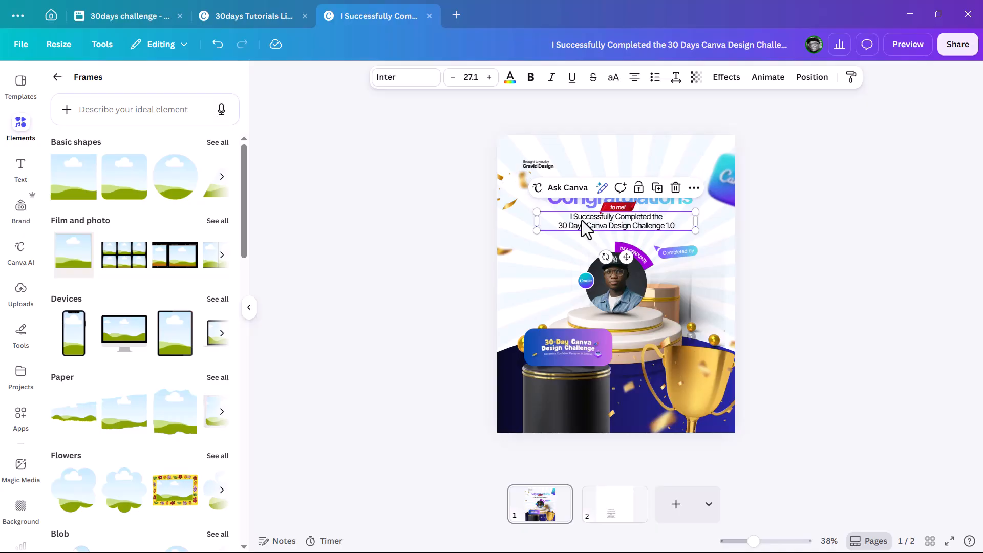
pyautogui.scroll(3, 581, 220)
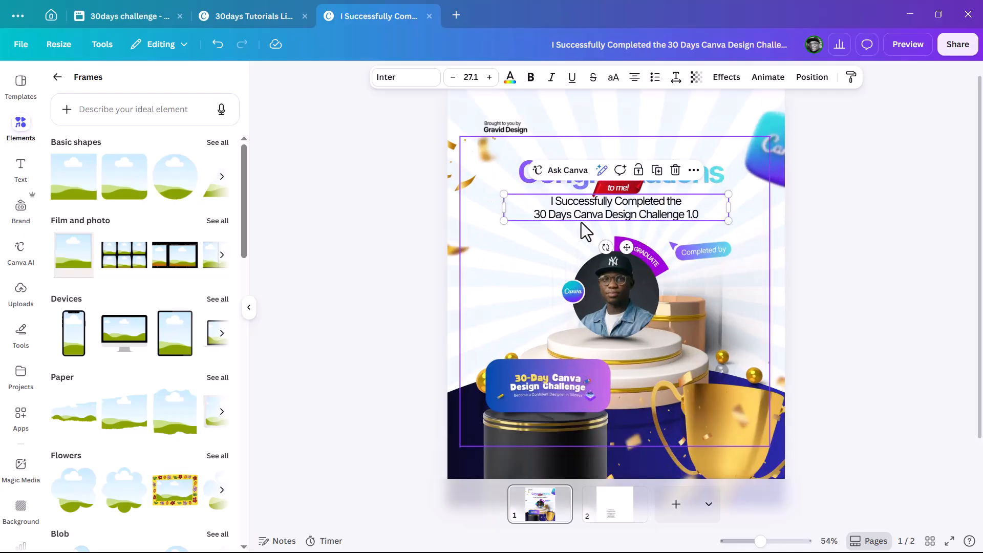
pyautogui.scroll(-2, 581, 223)
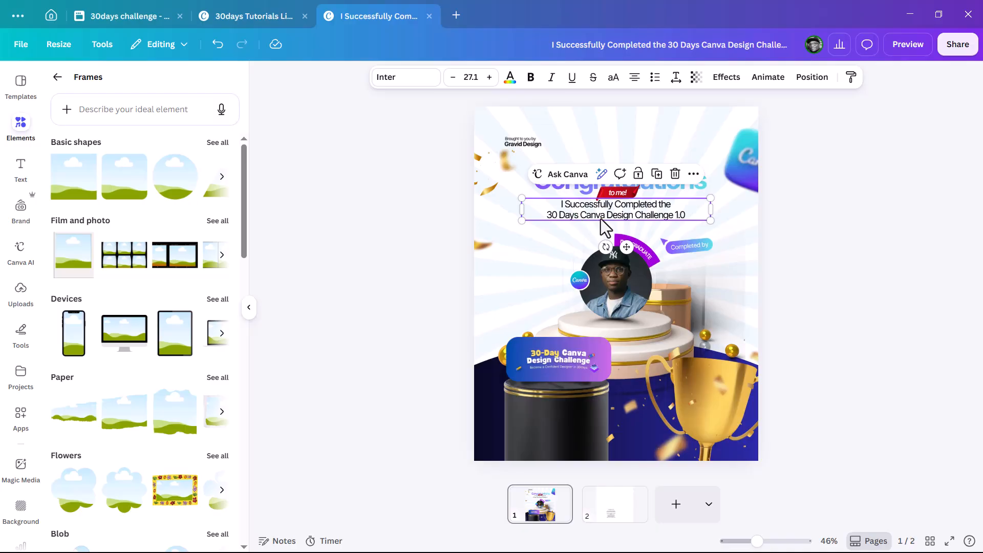
pyautogui.click(656, 174)
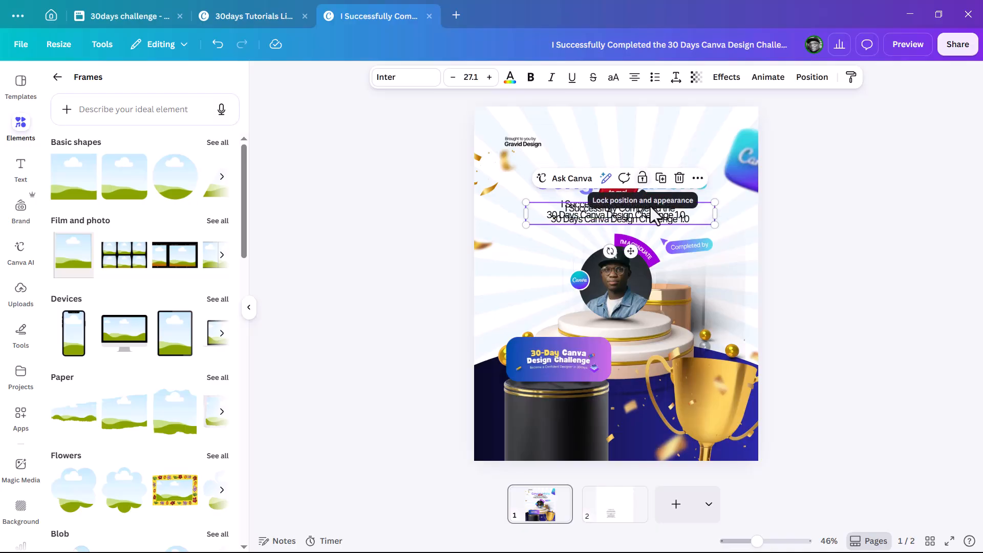
pyautogui.moveTo(609, 253); pyautogui.dragTo(586, 414)
# Step: Replace the duplicate's text with the copied "30 days. 30 designs. Countless lessons." paragraph and colour it white (#ffffff)
pyautogui.doubleClick(586, 413)
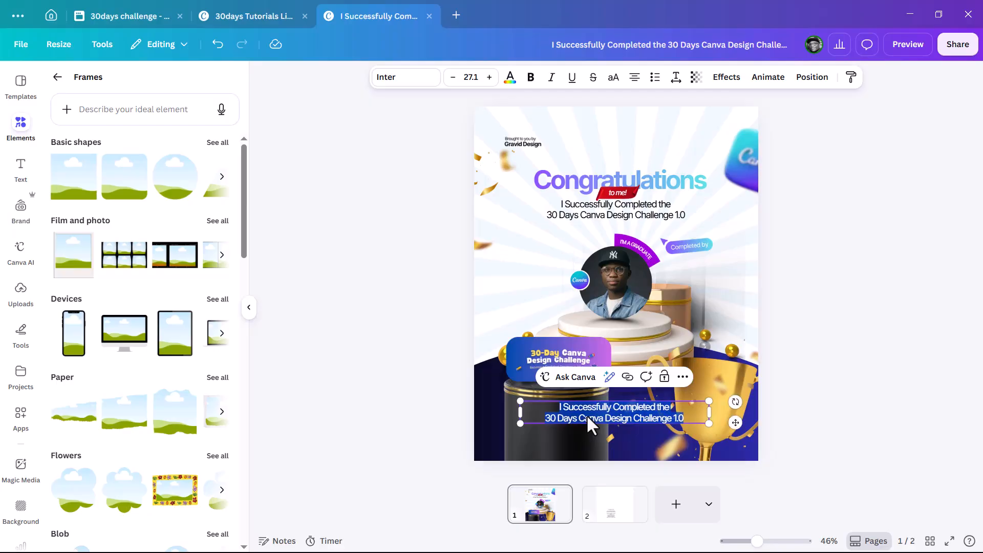
pyautogui.write("30 days. 30 designs. Countless lessons. I'm proud of the consistency, creativity and growth I've achieved. This is just the beginning of my design journey")
pyautogui.scroll(-3, 586, 409)
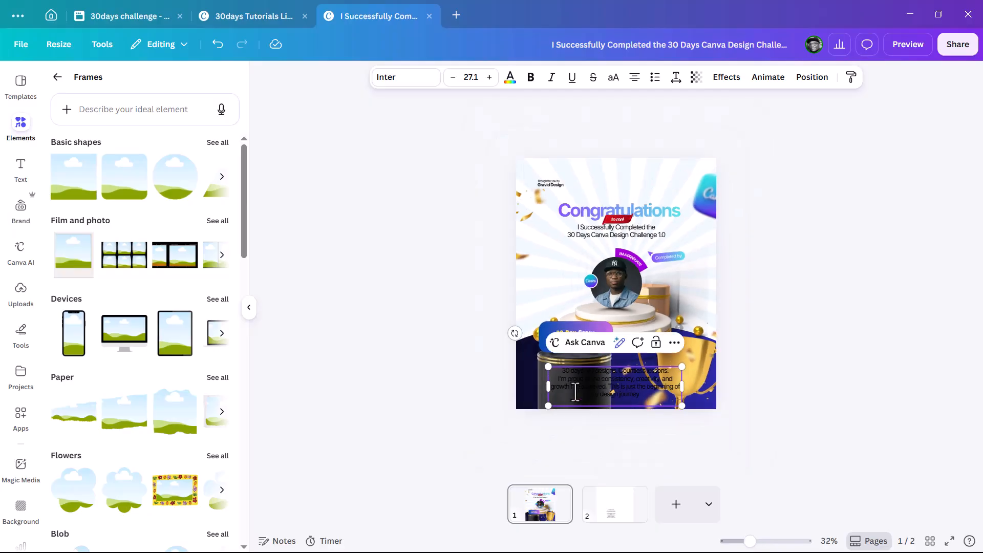
pyautogui.hotkey('ctrl', 'a')
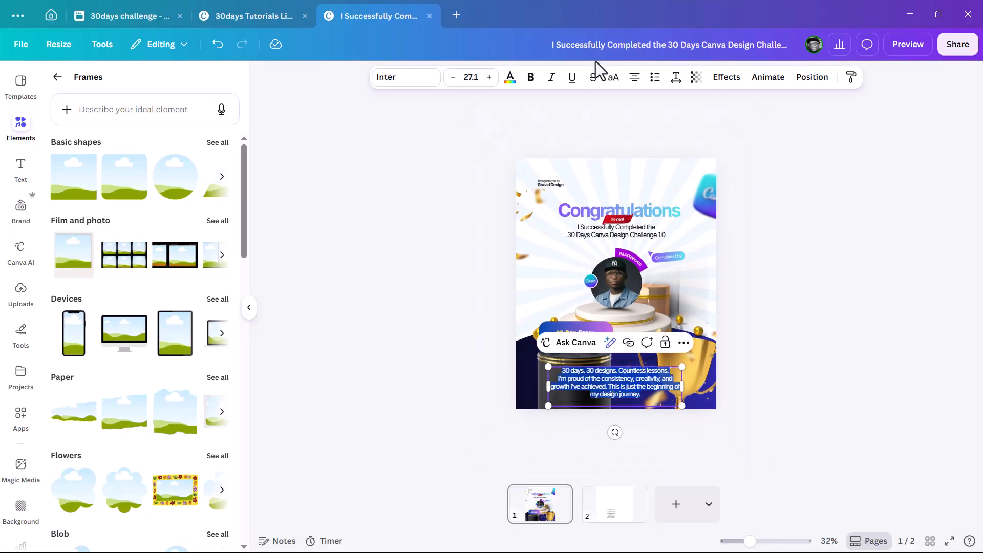
pyautogui.click(510, 78)
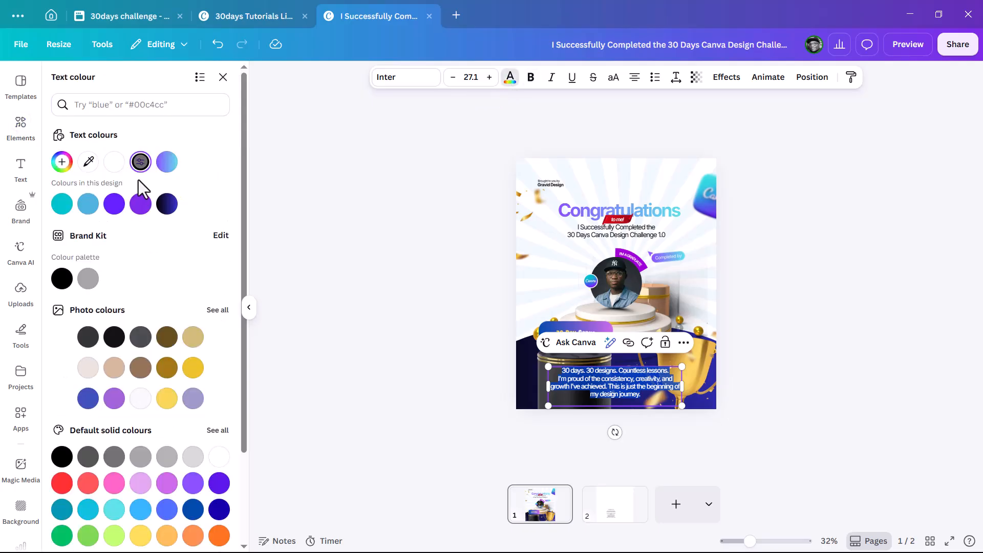
pyautogui.click(114, 163)
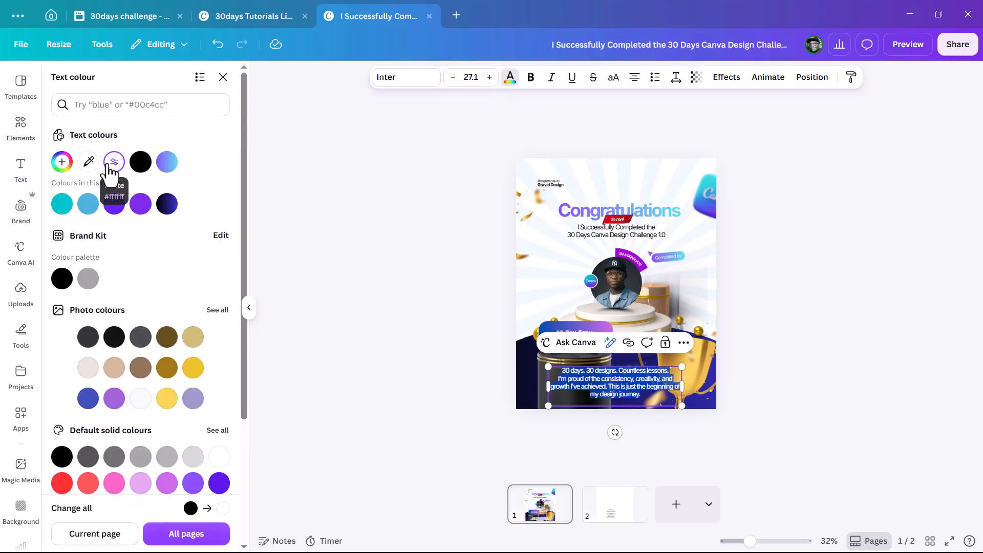
# Step: Left-align the white paragraph and narrow its text box to about half its width over the black podium
pyautogui.click(634, 81)
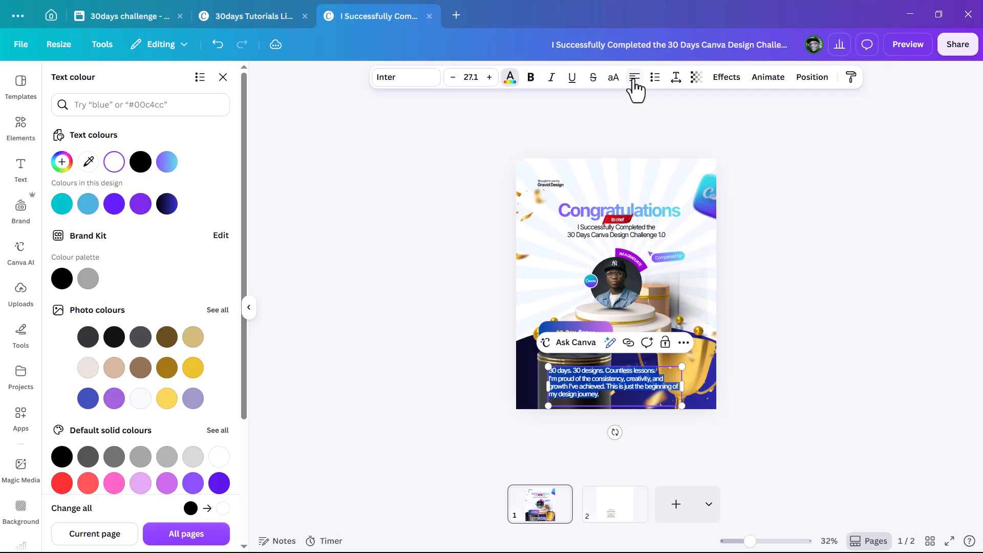
pyautogui.moveTo(683, 386); pyautogui.dragTo(616, 385)
pyautogui.scroll(2, 612, 426)
pyautogui.scroll(3, 611, 426)
pyautogui.scroll(-1, 563, 307)
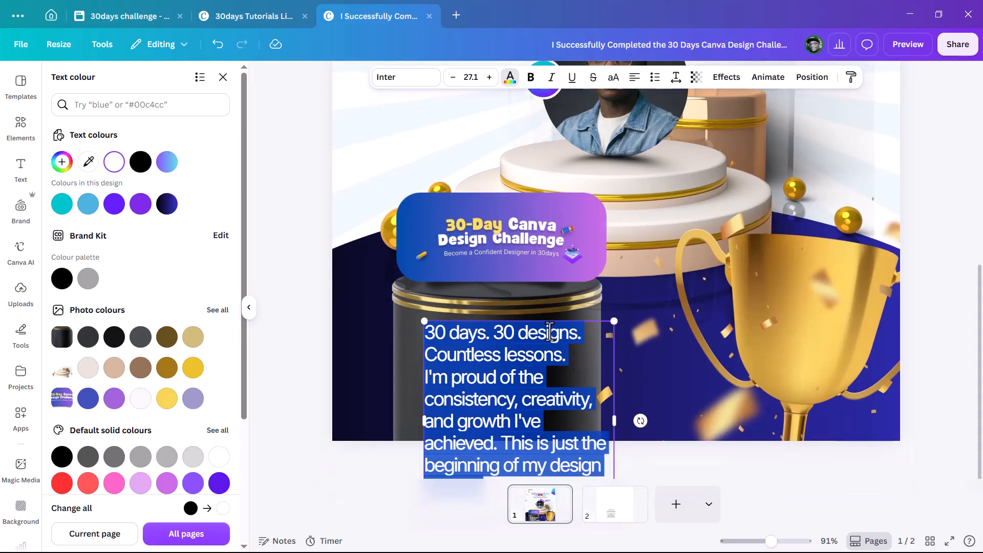
# Step: Set the paragraph's font size to 15 and narrow its text box further to fit within the black podium
pyautogui.click(470, 77)
pyautogui.write('15')
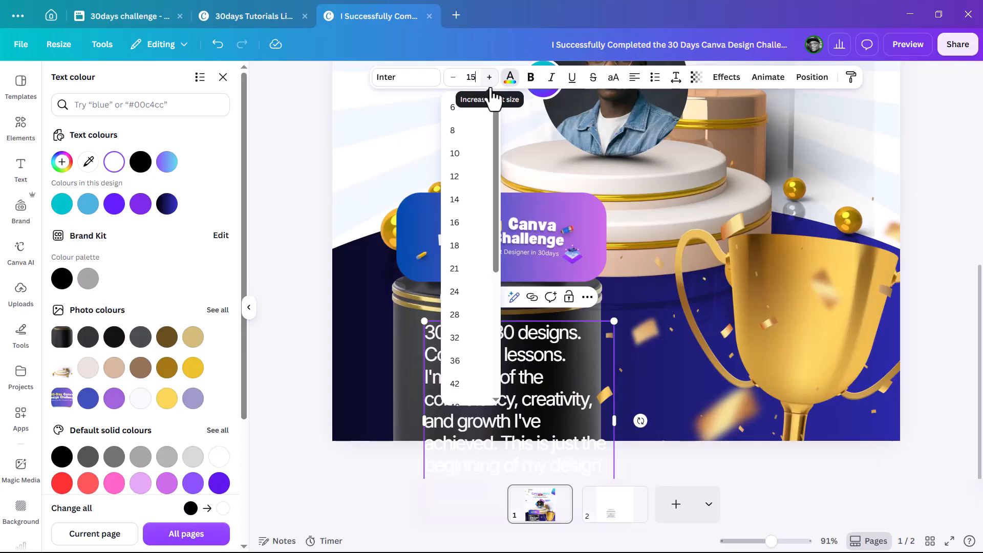
pyautogui.press('Return')
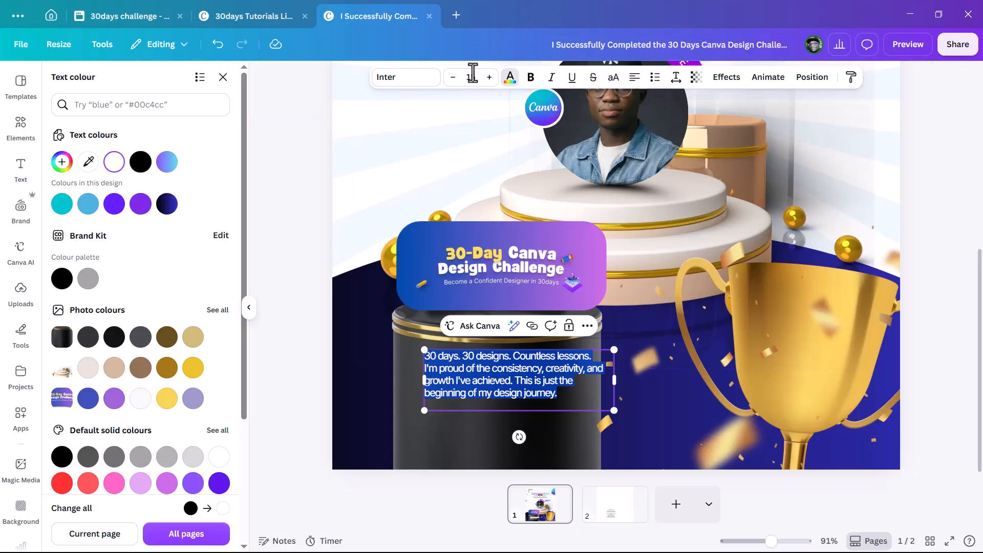
pyautogui.scroll(-1, 467, 91)
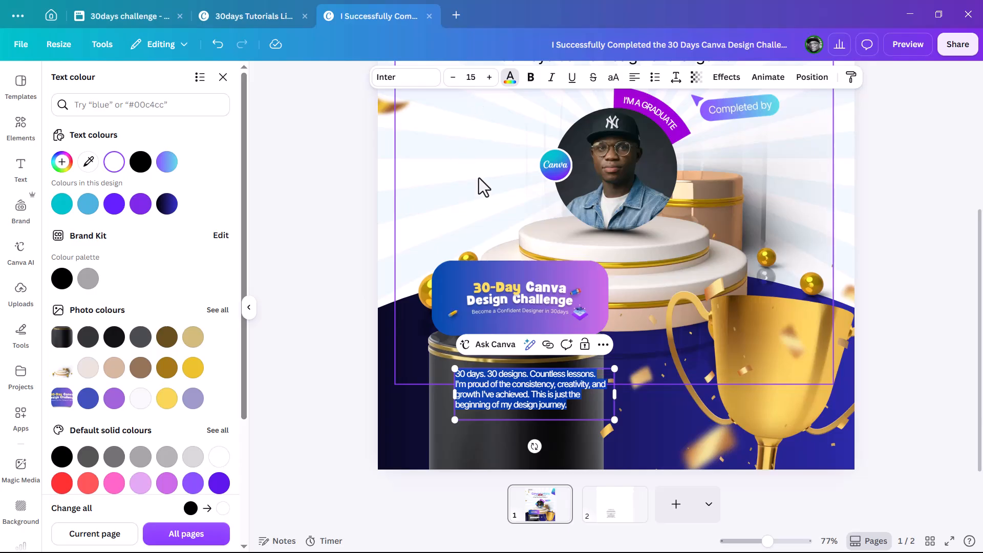
pyautogui.scroll(-3, 555, 398)
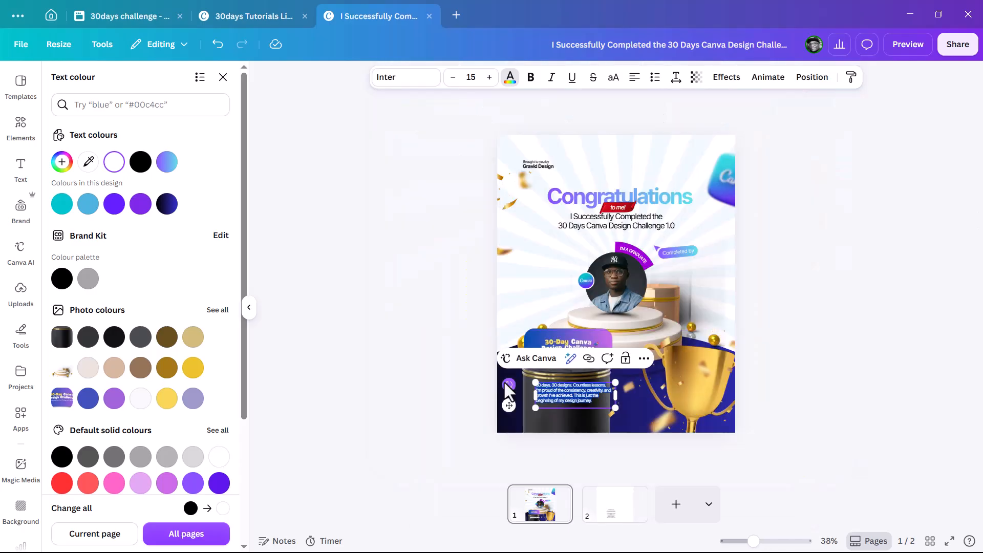
pyautogui.scroll(2, 554, 398)
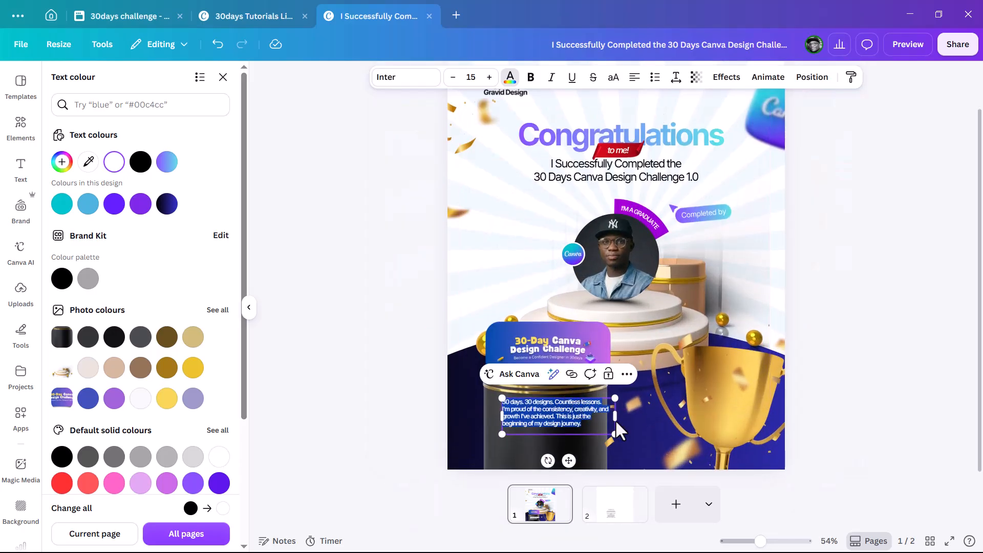
pyautogui.moveTo(614, 416); pyautogui.dragTo(591, 428)
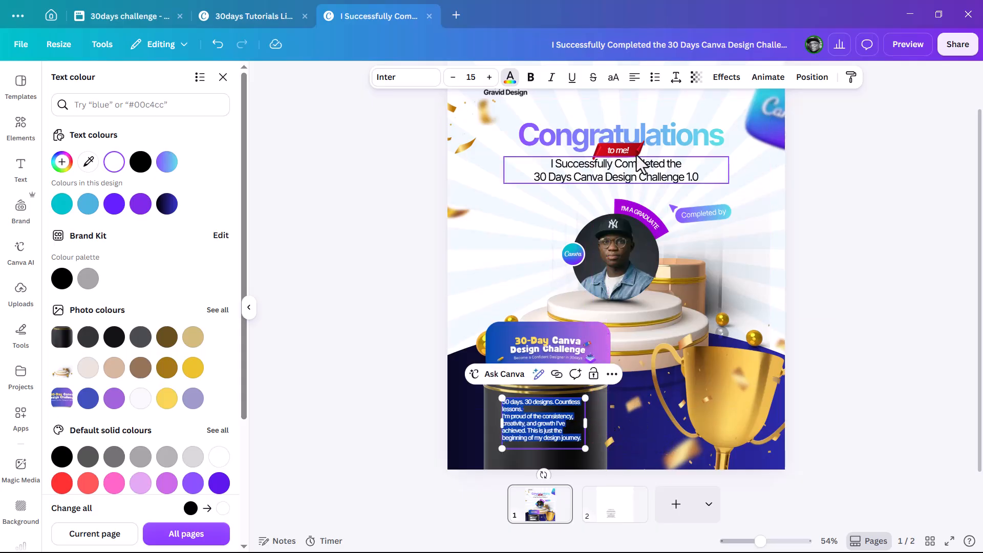
# Step: Format the white paragraph on the black podium as a bulleted list and remove its empty last bullet
pyautogui.click(655, 78)
pyautogui.click(838, 306)
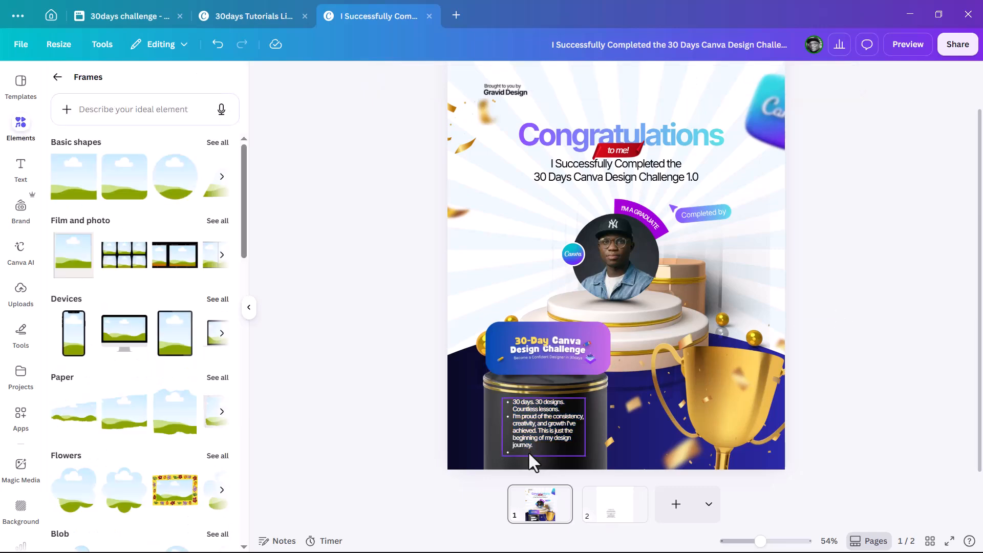
pyautogui.scroll(5, 529, 452)
pyautogui.doubleClick(478, 449)
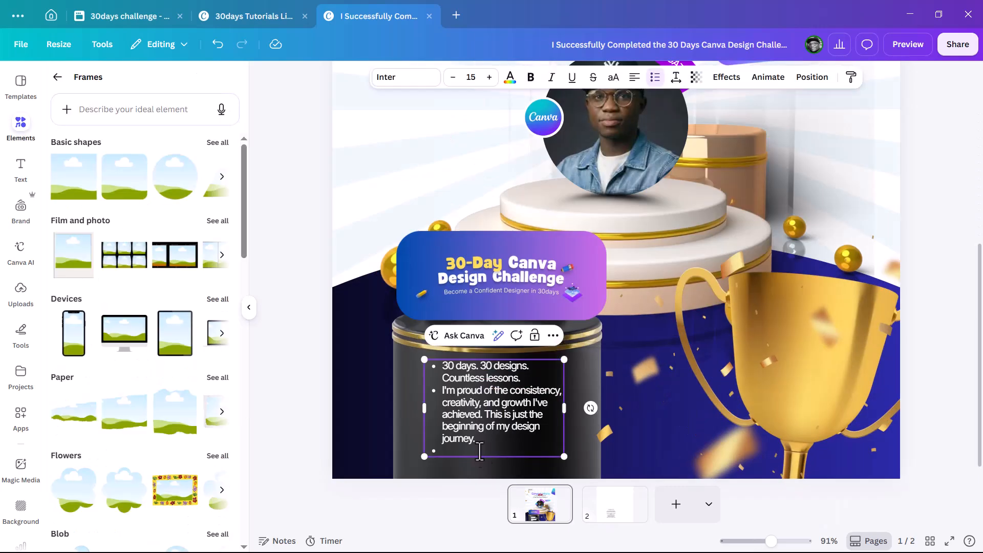
pyautogui.press('BackSpace')
pyautogui.click(311, 364)
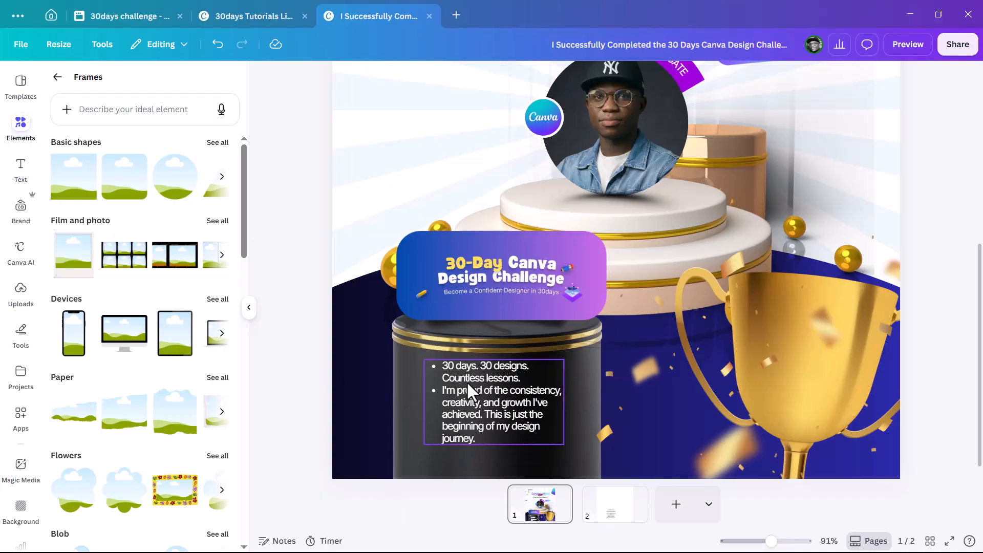
pyautogui.scroll(3, 478, 392)
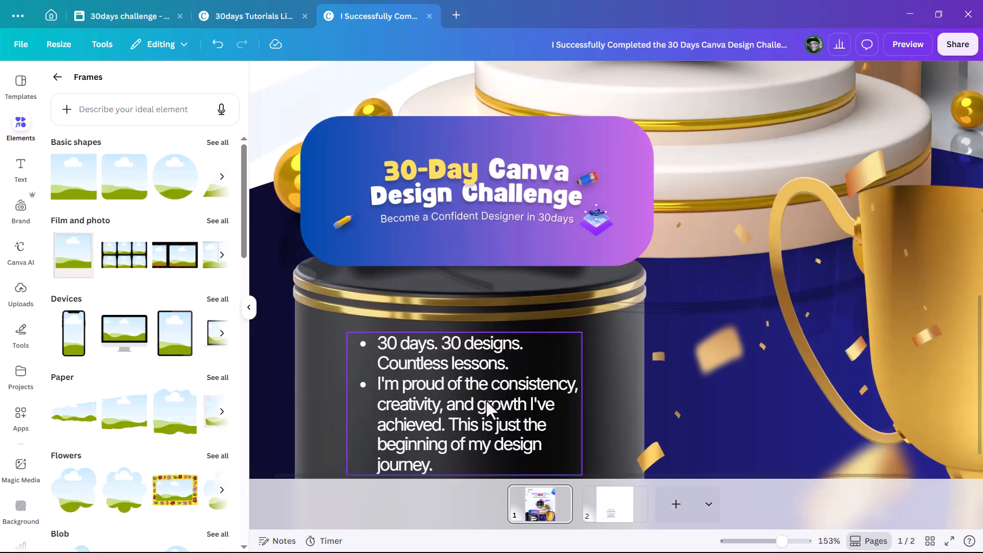
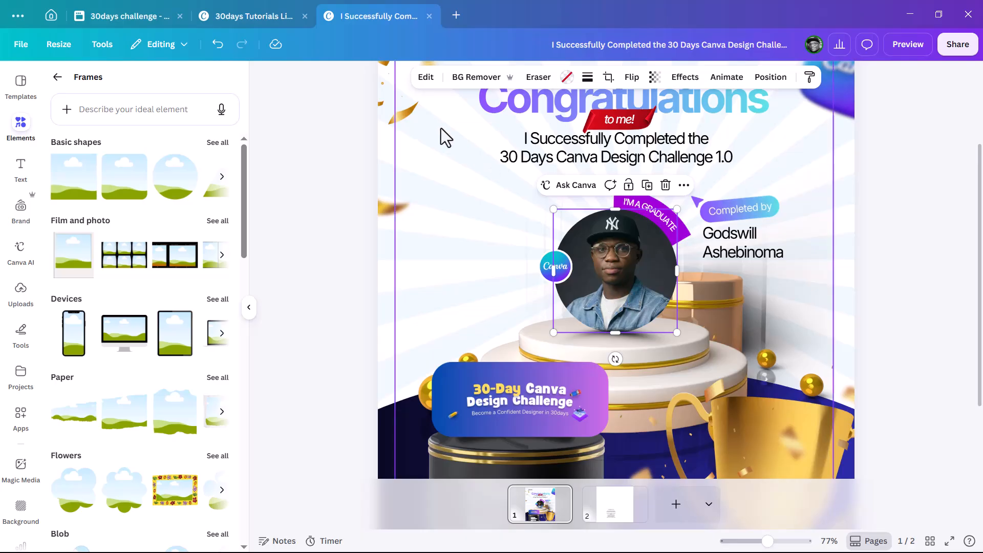
# Step: Adjust the circular graduate portrait's image settings to shadows 58, vibrance 80 and sharpness 48
pyautogui.click(425, 77)
pyautogui.click(65, 198)
pyautogui.scroll(-5, 163, 258)
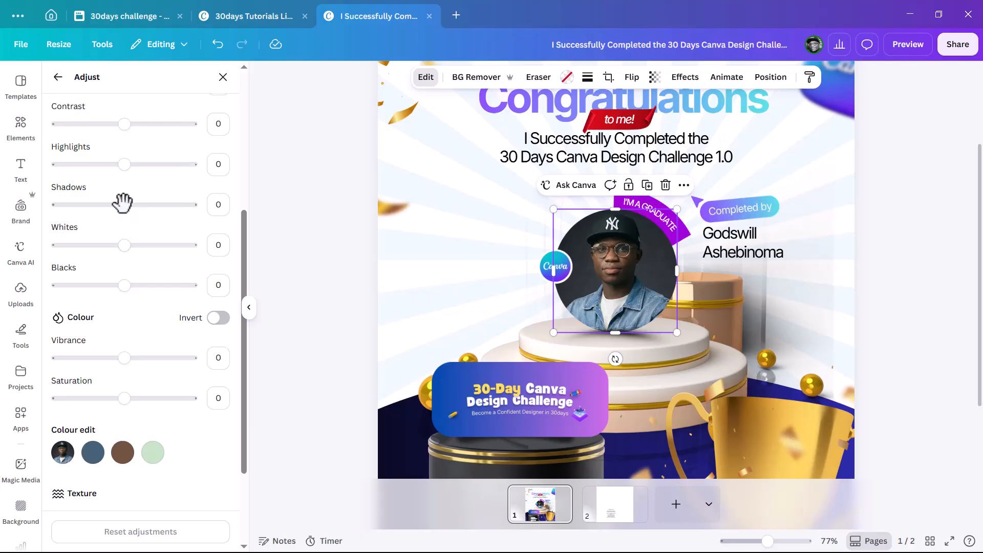
pyautogui.moveTo(122, 203); pyautogui.dragTo(165, 204)
pyautogui.scroll(-3, 145, 325)
pyautogui.moveTo(125, 272); pyautogui.dragTo(178, 273)
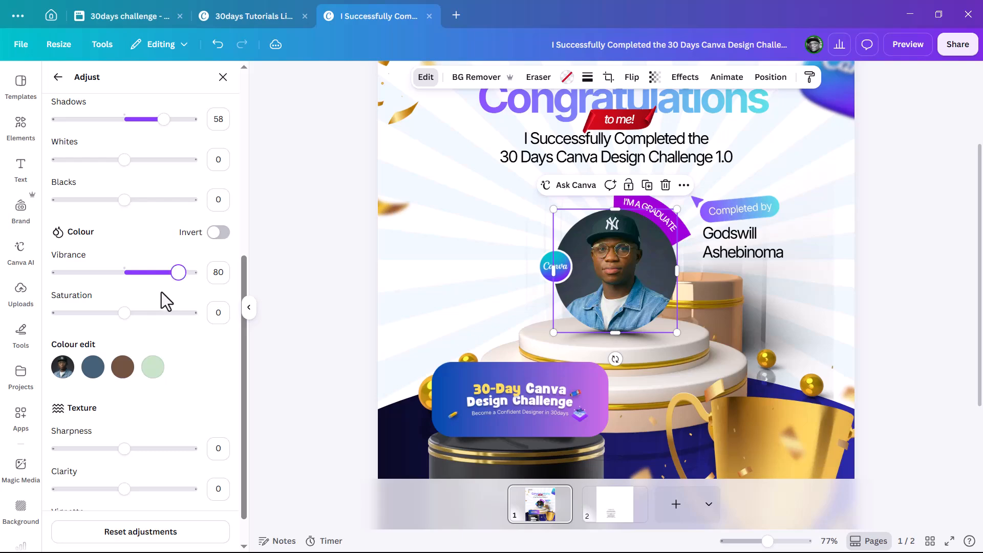
pyautogui.scroll(-1, 138, 358)
pyautogui.moveTo(126, 409); pyautogui.dragTo(156, 410)
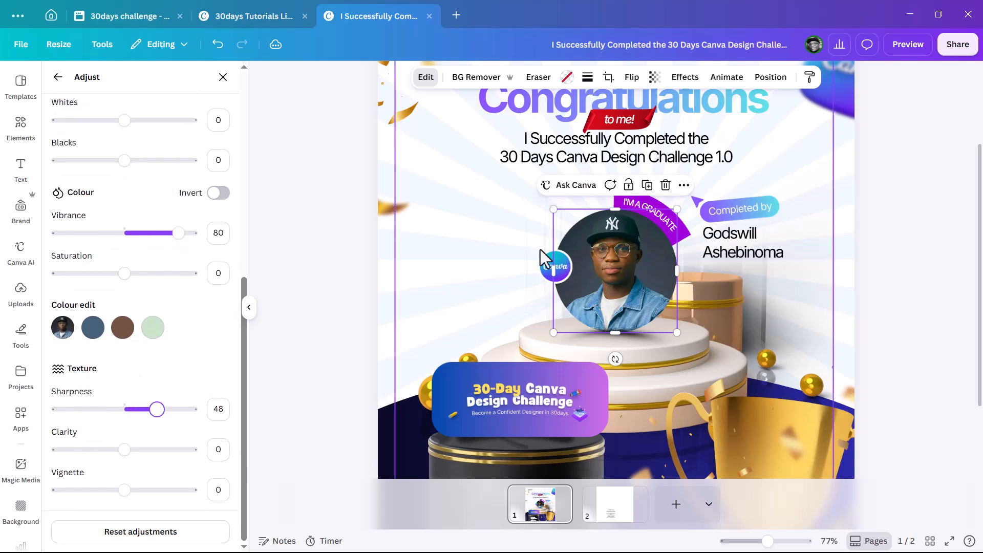
pyautogui.scroll(-5, 512, 266)
pyautogui.click(792, 253)
pyautogui.click(833, 198)
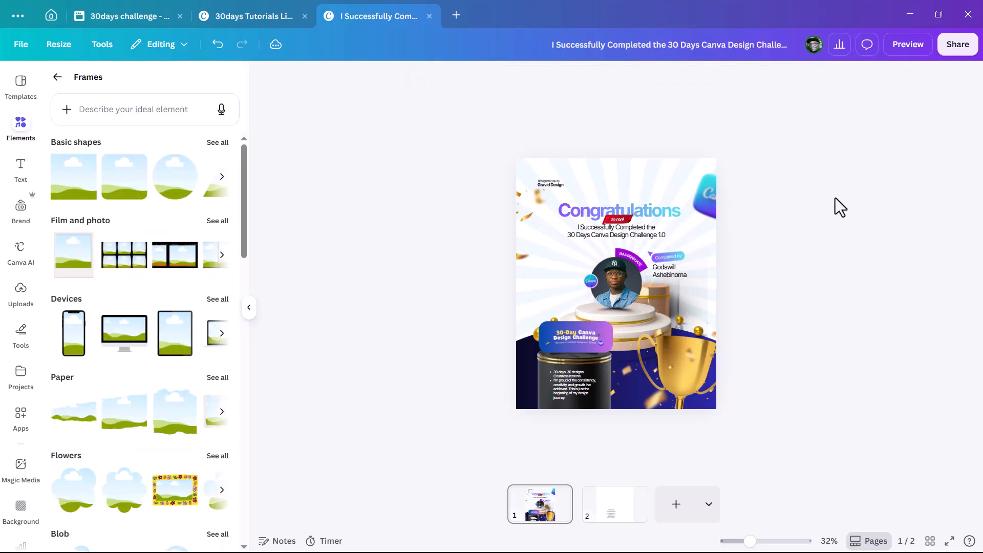
# Step: Check the source text on page 2 and return to the poster on page 1
pyautogui.click(627, 524)
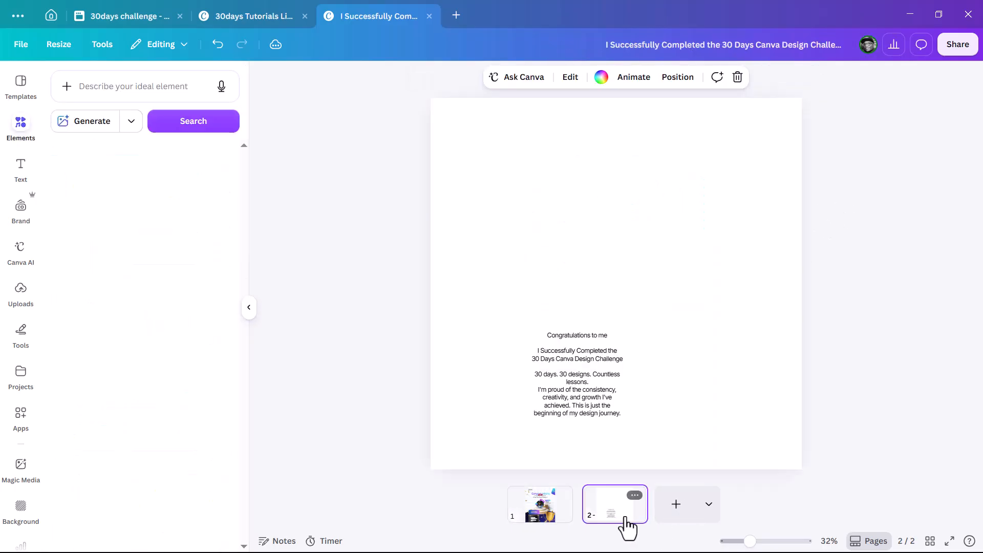
pyautogui.click(546, 515)
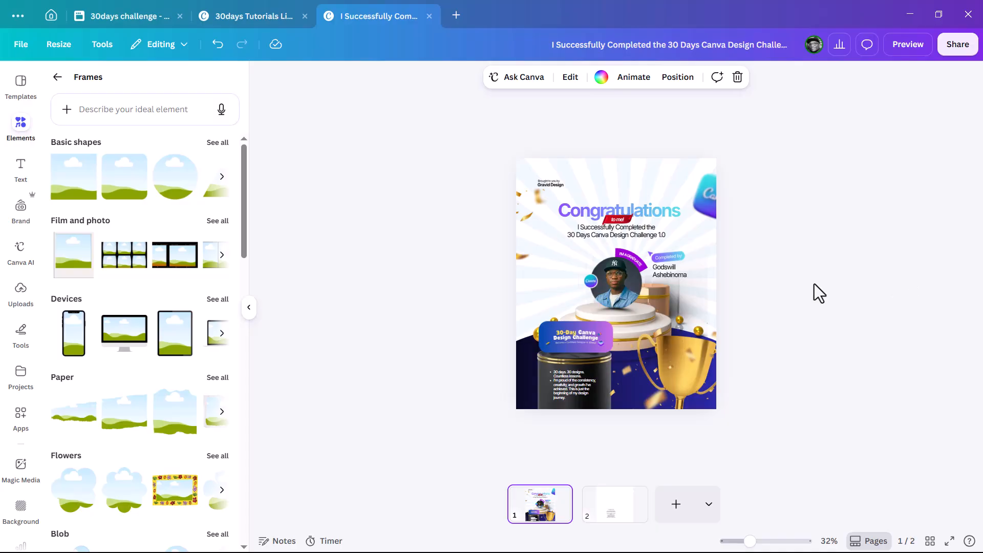
pyautogui.scroll(1, 819, 283)
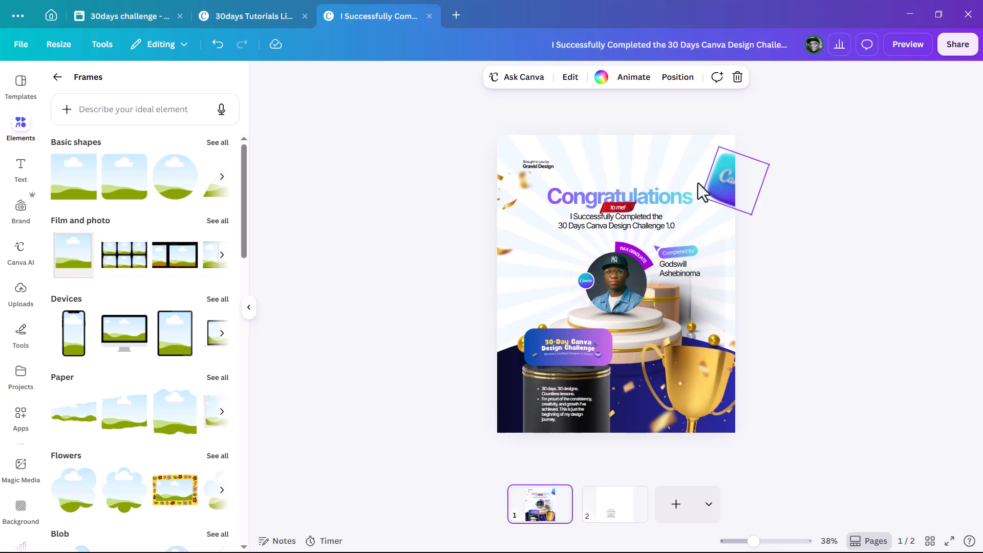
# Step: Replace the photo in the circular portrait frame with the uploaded colour portrait of a bearded man in dark clothing
pyautogui.click(21, 308)
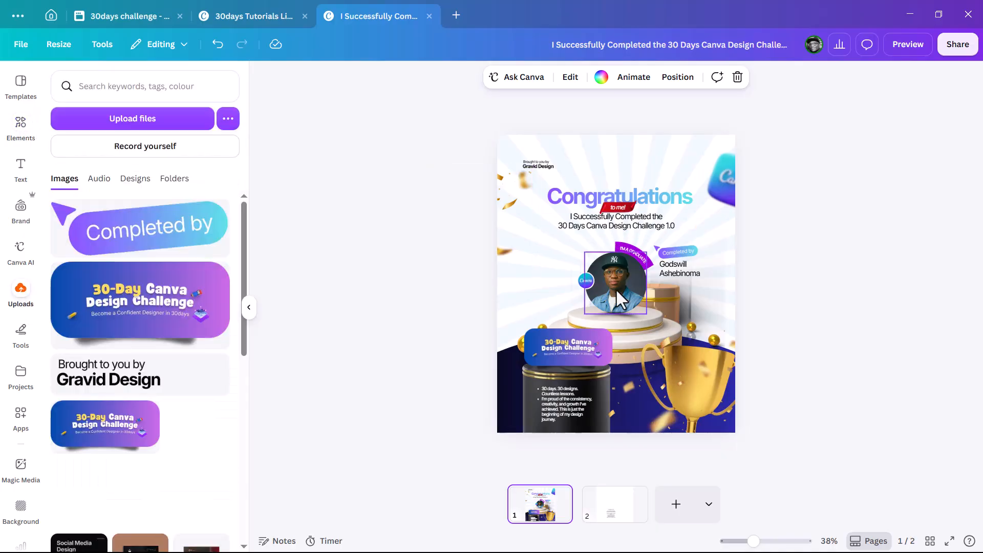
pyautogui.scroll(-2, 152, 332)
pyautogui.scroll(-5, 152, 338)
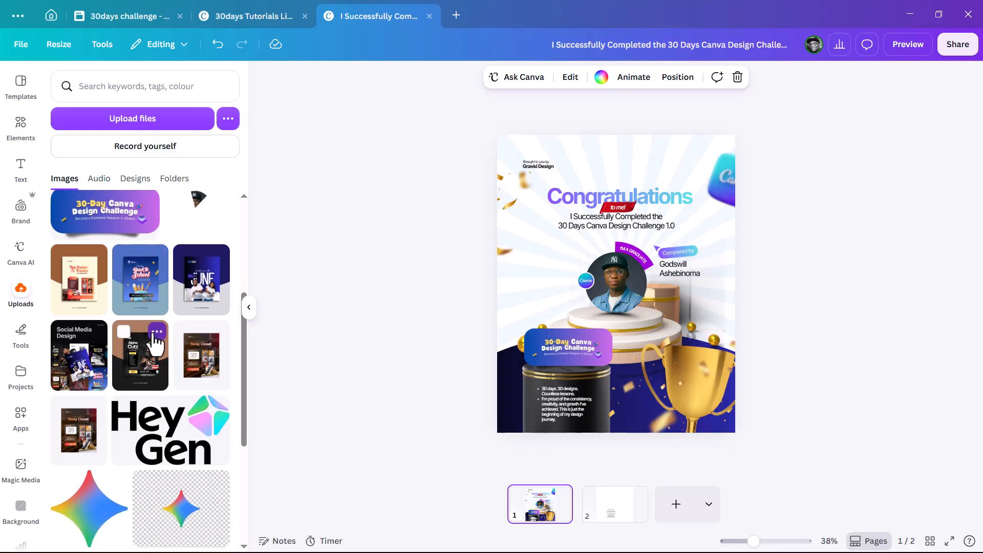
pyautogui.scroll(-9, 155, 339)
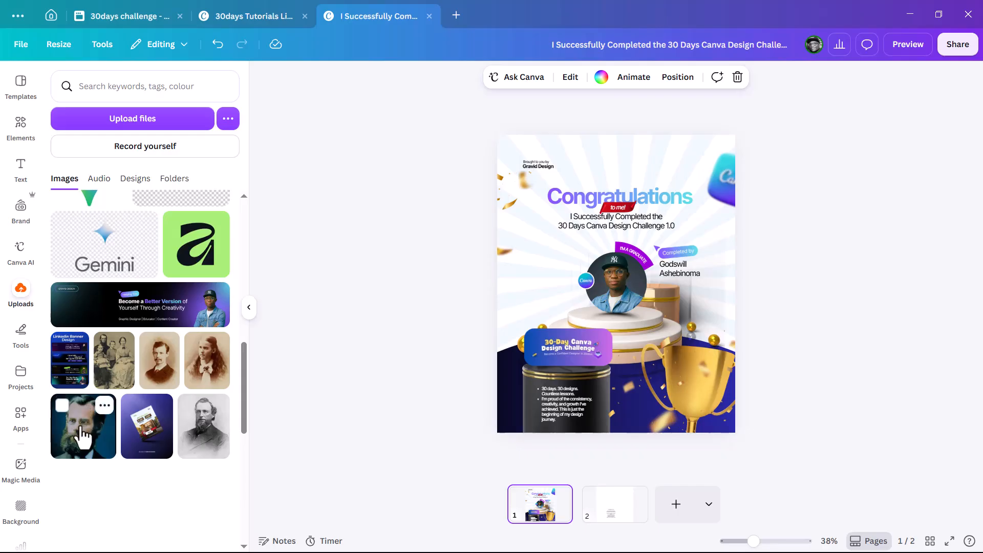
pyautogui.moveTo(81, 434); pyautogui.dragTo(627, 290)
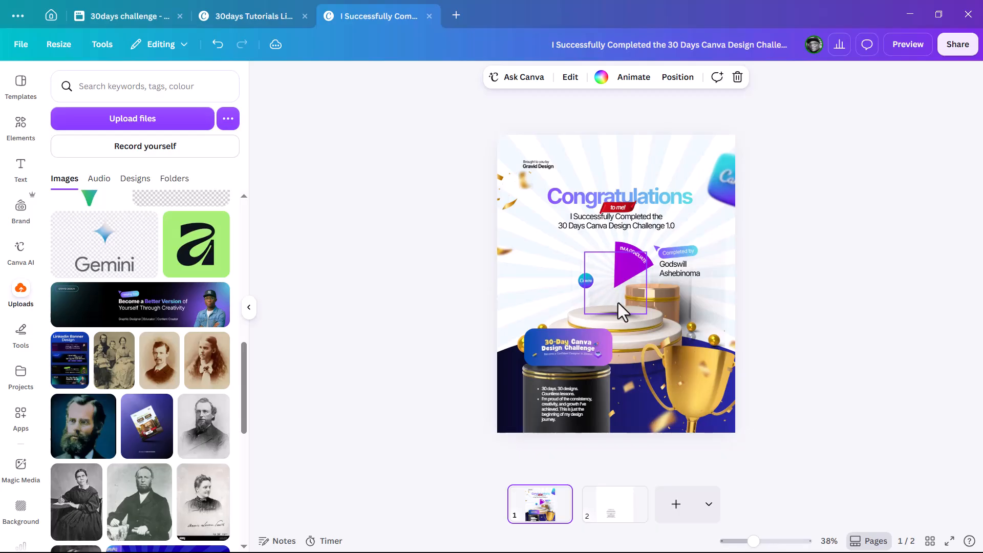
pyautogui.keyDown('ctrl'); pyautogui.scroll(8, 637, 298); pyautogui.keyUp('ctrl')
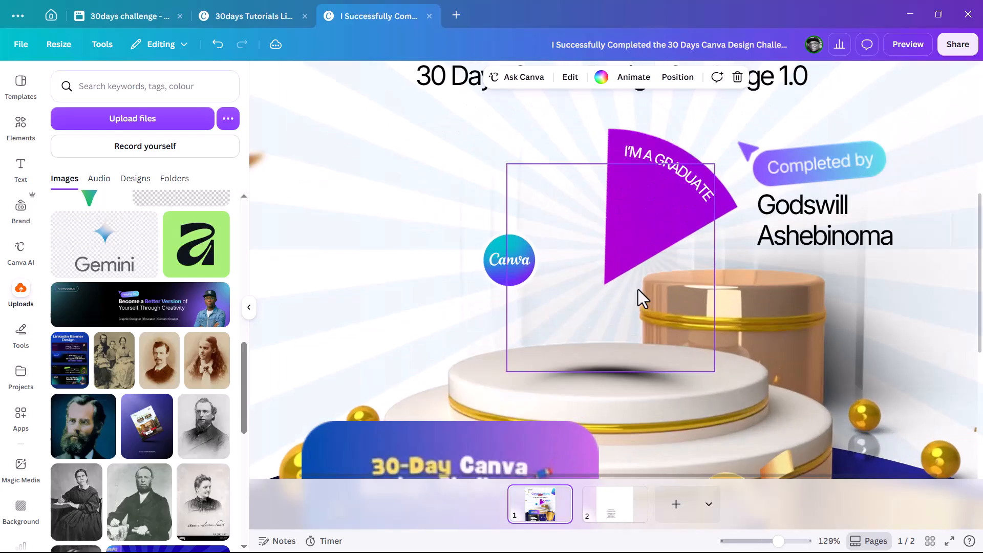
pyautogui.keyDown('ctrl'); pyautogui.scroll(2, 627, 285); pyautogui.keyUp('ctrl')
pyautogui.keyDown('ctrl'); pyautogui.scroll(-10, 570, 283); pyautogui.keyUp('ctrl')
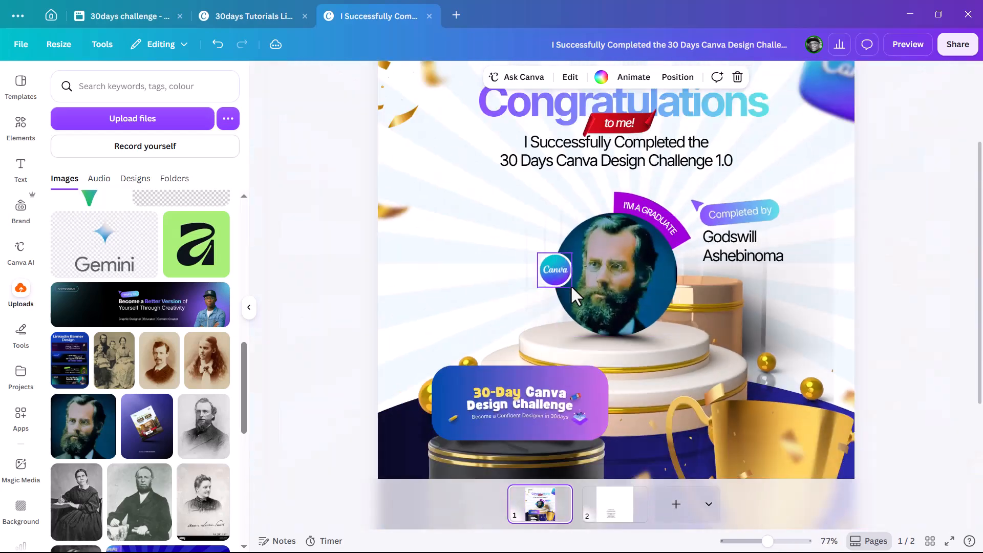
pyautogui.click(727, 277)
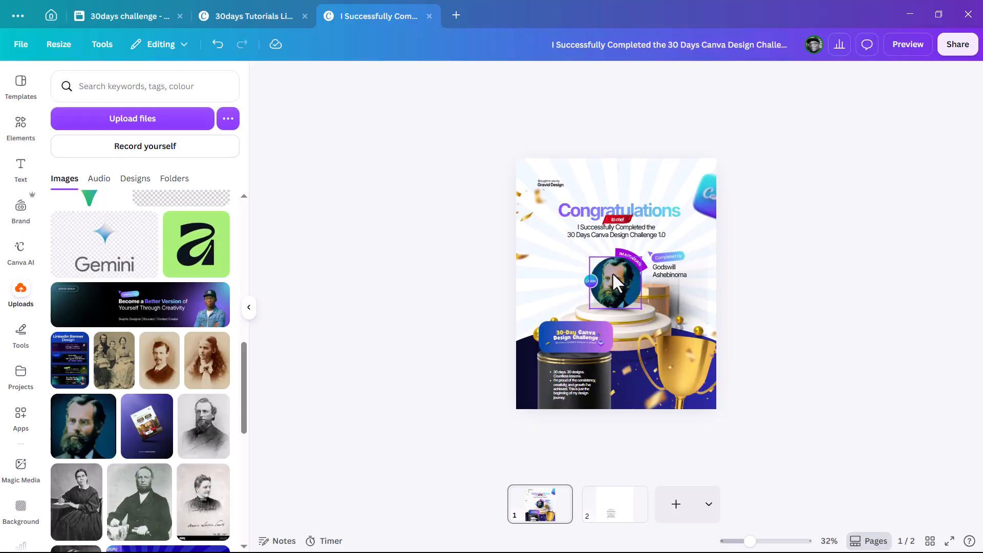
# Step: Replace the graduate's name below the "Completed by" label with another sample name
pyautogui.keyDown('ctrl'); pyautogui.scroll(3, 674, 272); pyautogui.keyUp('ctrl')
pyautogui.click(706, 272)
pyautogui.click(705, 272)
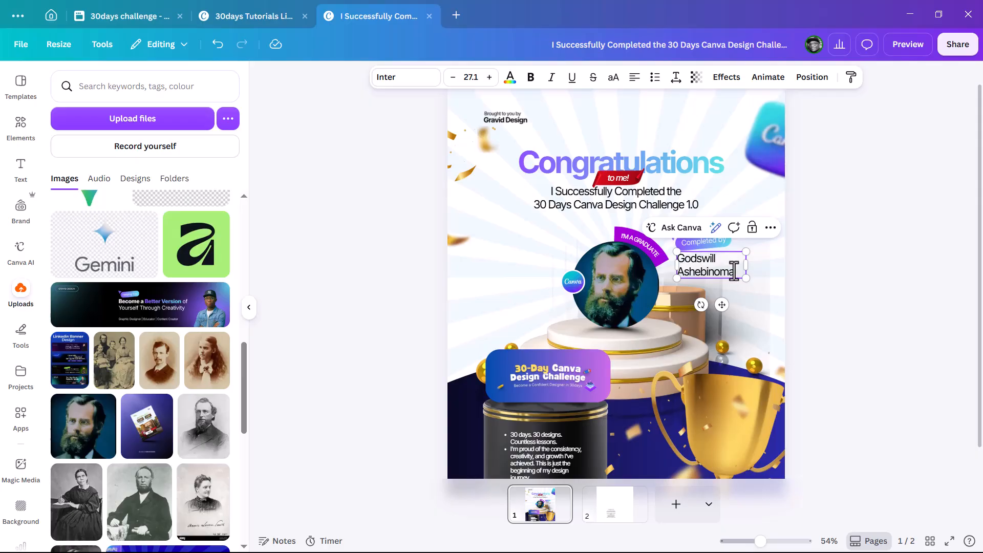
pyautogui.hotkey('ctrl', 'a')
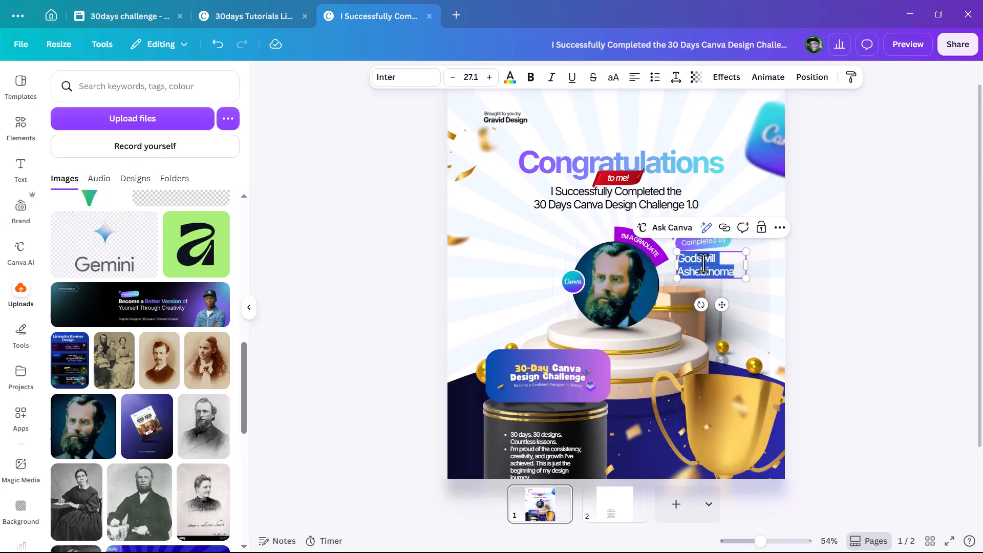
pyautogui.write('De')
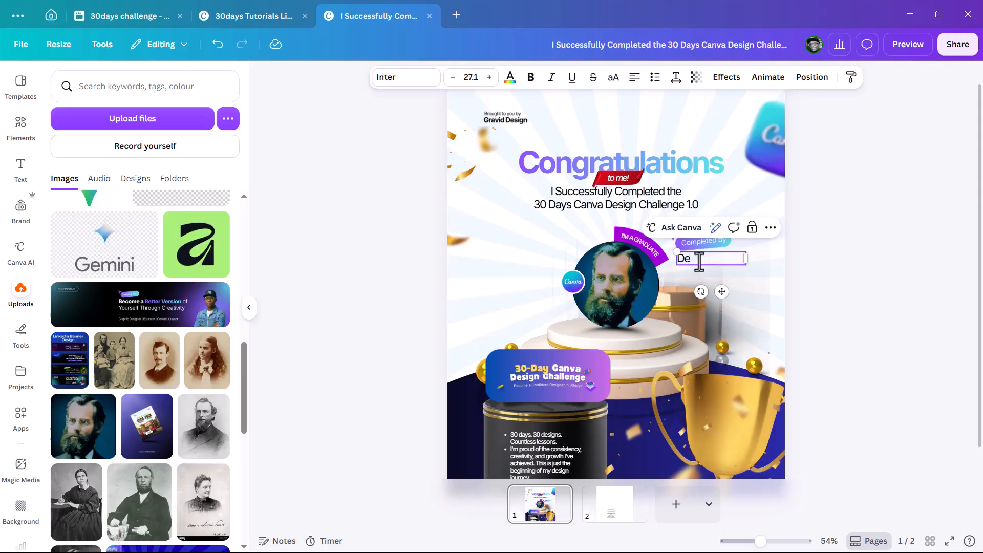
pyautogui.write('epy')
pyautogui.press('BackSpace')
pyautogui.press('BackSpace')
pyautogui.write('by')
pyautogui.click(842, 257)
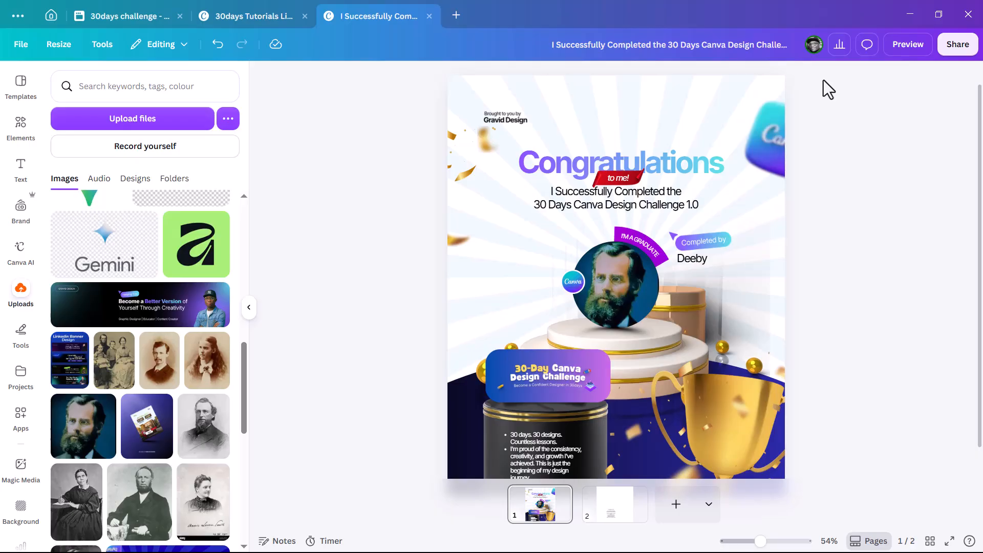
# Step: Create a shareable template link for the poster from the full set of publishing options
pyautogui.click(954, 44)
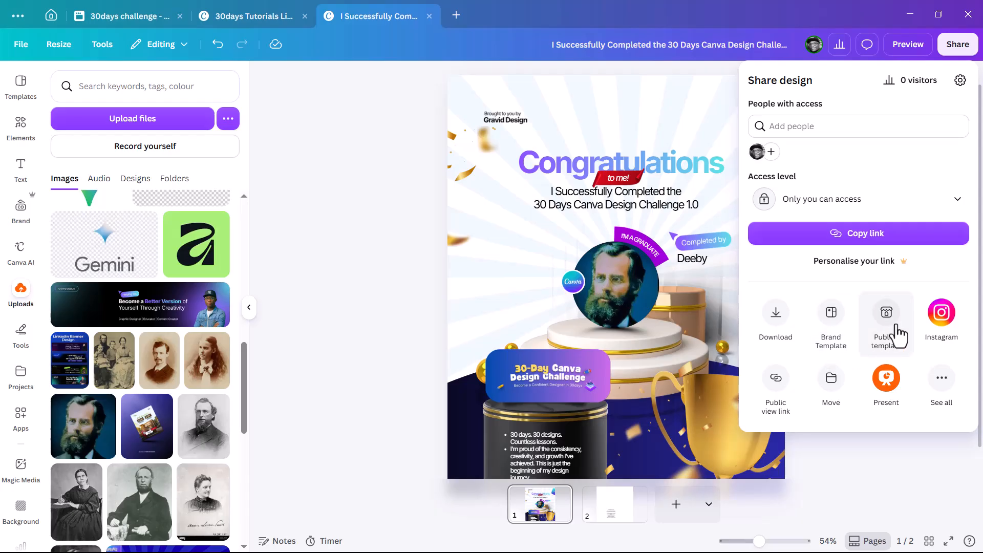
pyautogui.click(943, 390)
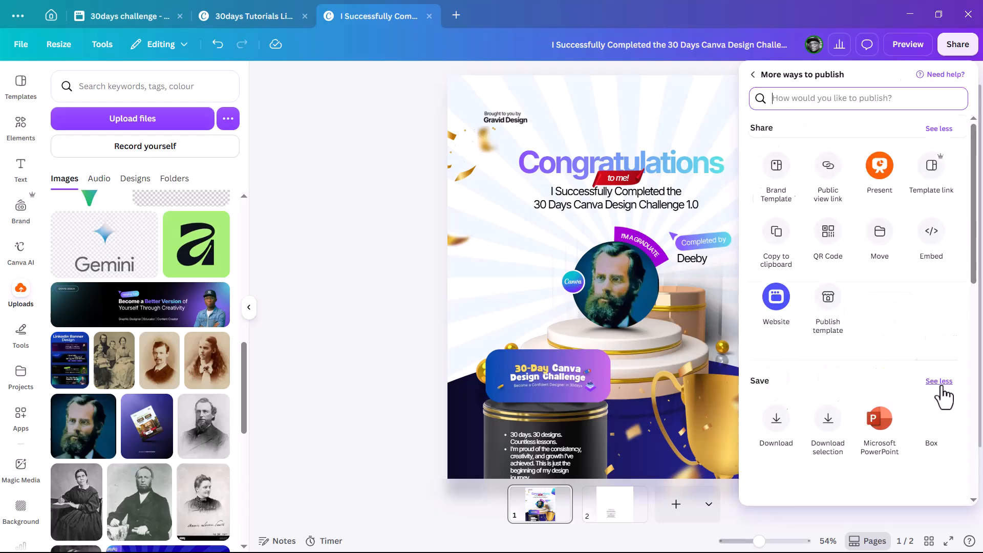
pyautogui.scroll(-1, 881, 310)
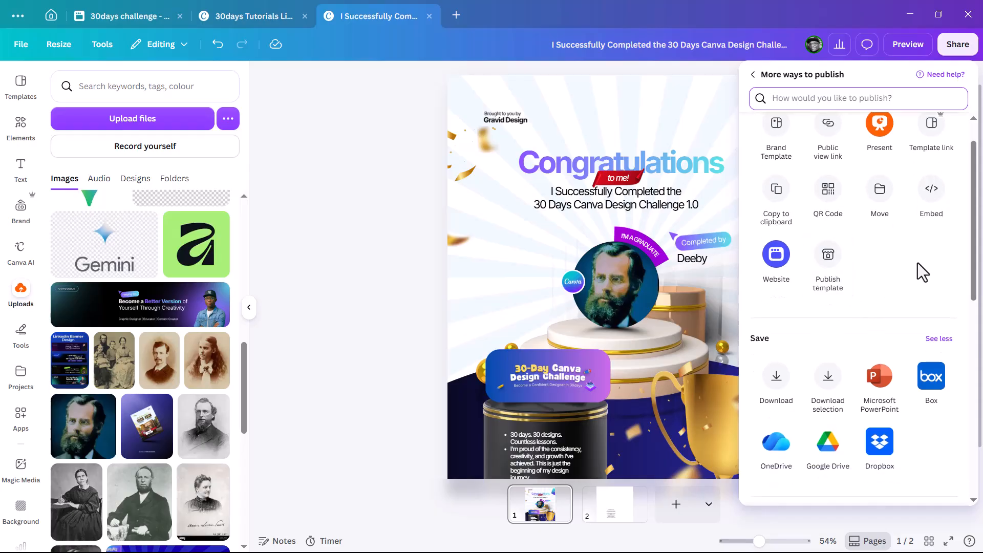
pyautogui.scroll(1, 919, 269)
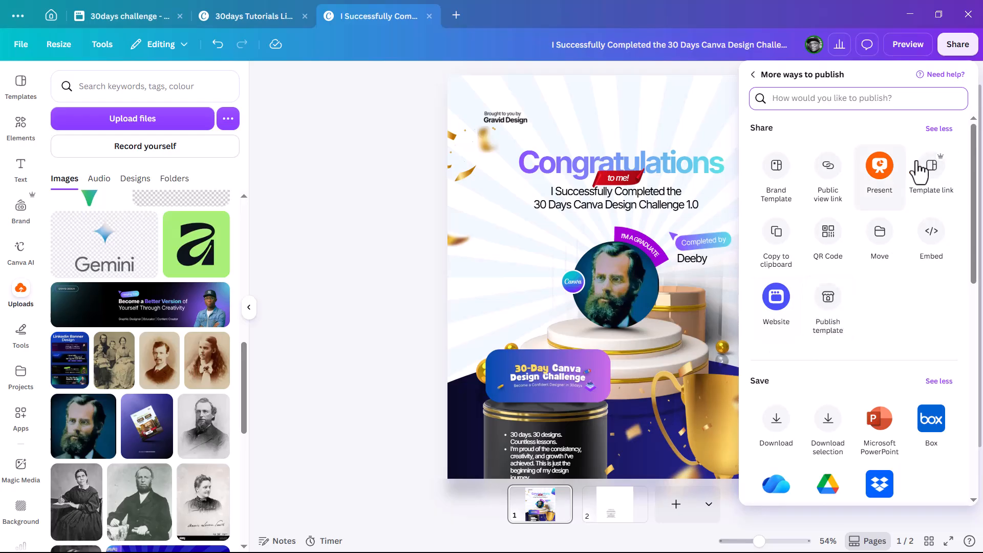
pyautogui.click(933, 182)
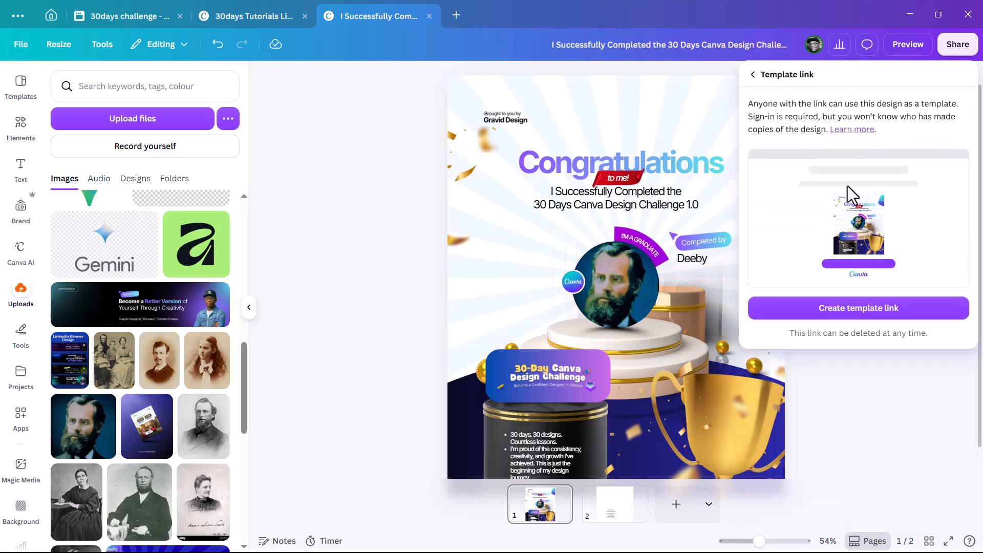
pyautogui.click(864, 321)
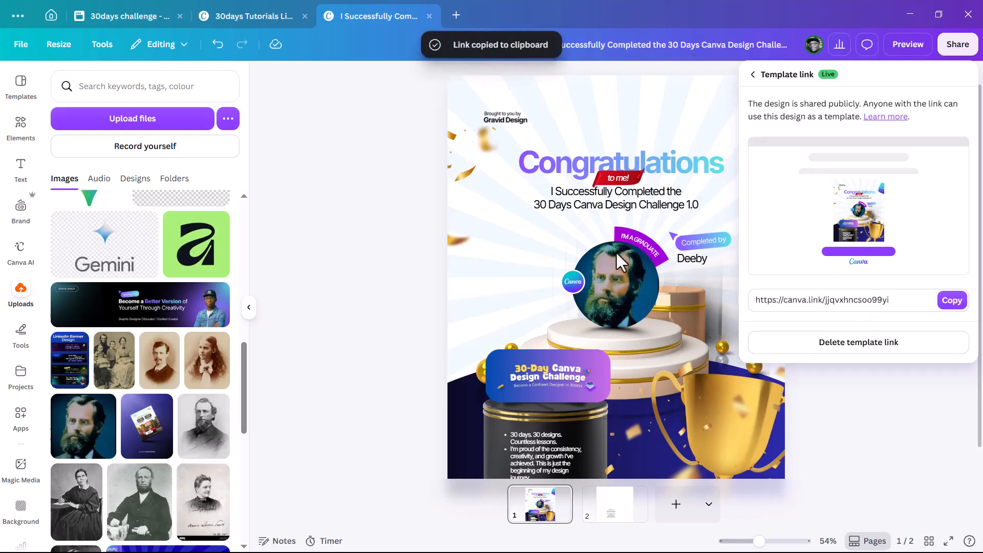
# Step: Close the sharing options and undo the sample name and portrait photo replacements
pyautogui.click(568, 253)
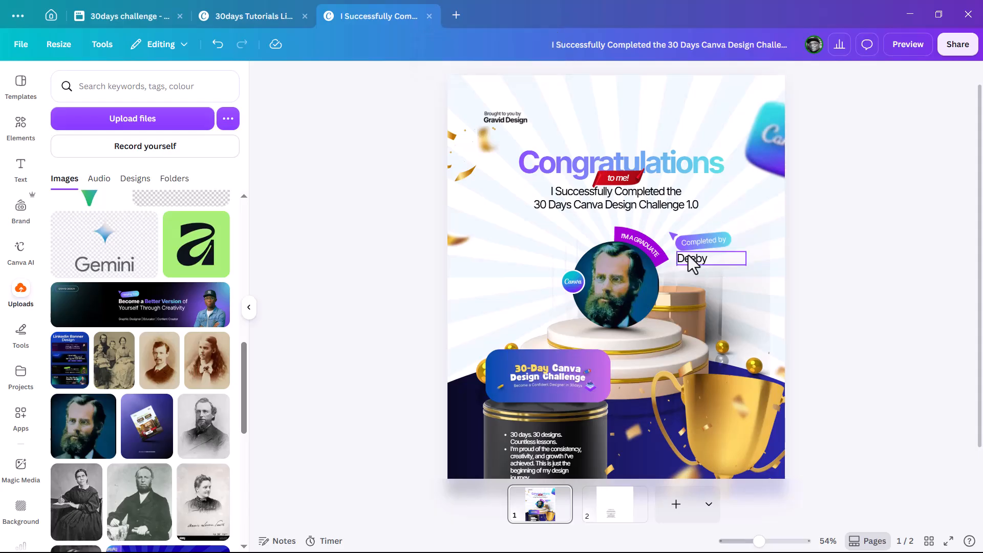
pyautogui.hotkey('ctrl', 'z')
pyautogui.hotkey('ctrl', 'z')
pyautogui.hotkey('ctrl', 'z')
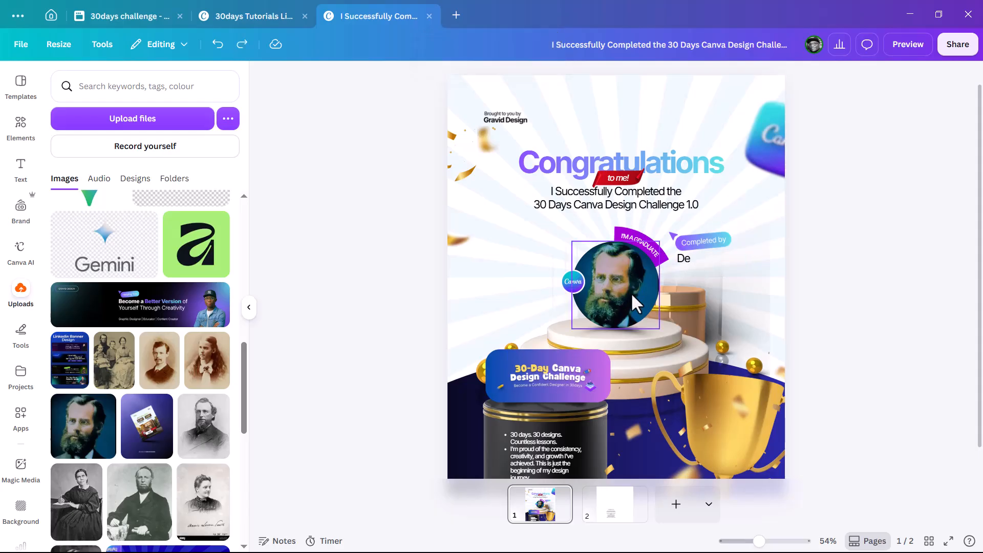
pyautogui.hotkey('ctrl', 'z')
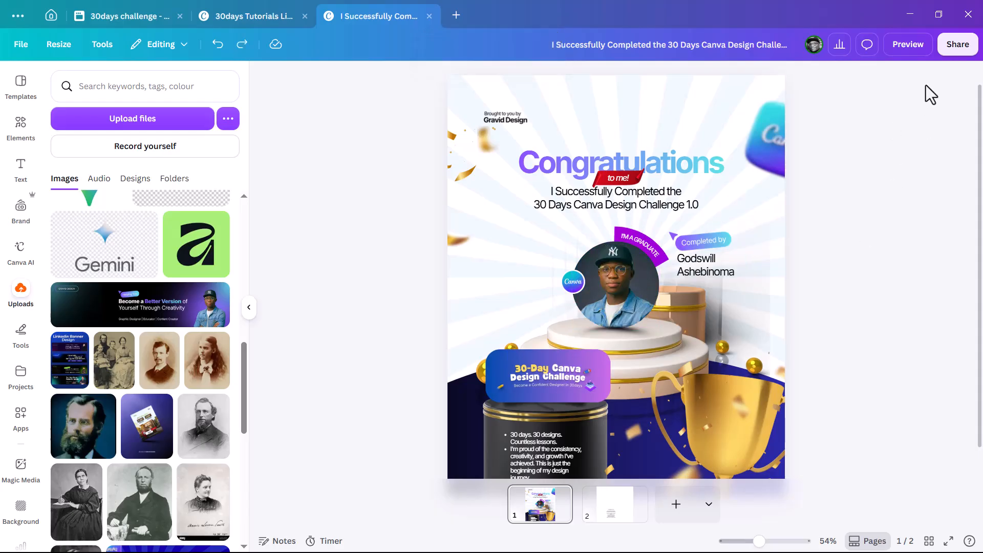
# Step: Reopen the poster's live template link, copy its address and close the sharing options
pyautogui.click(955, 46)
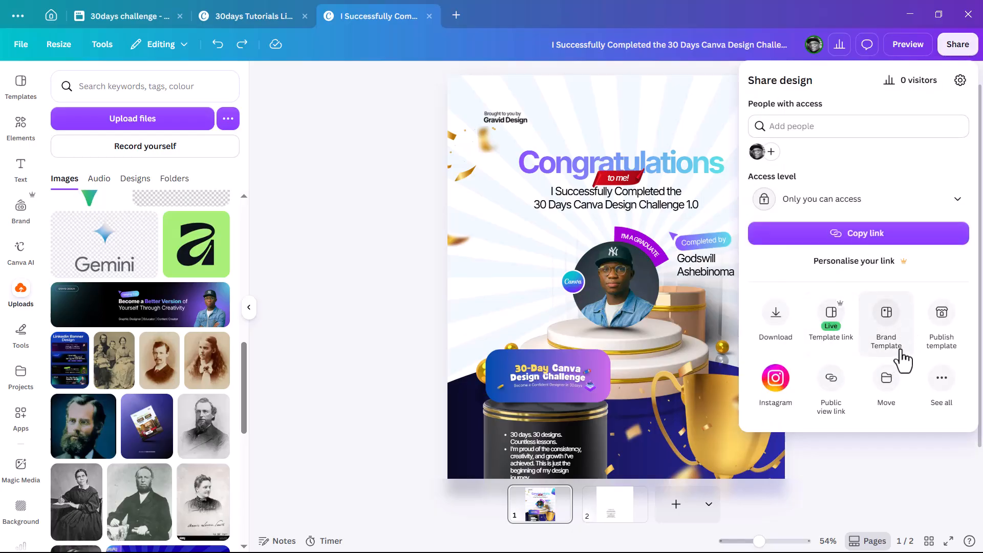
pyautogui.click(834, 326)
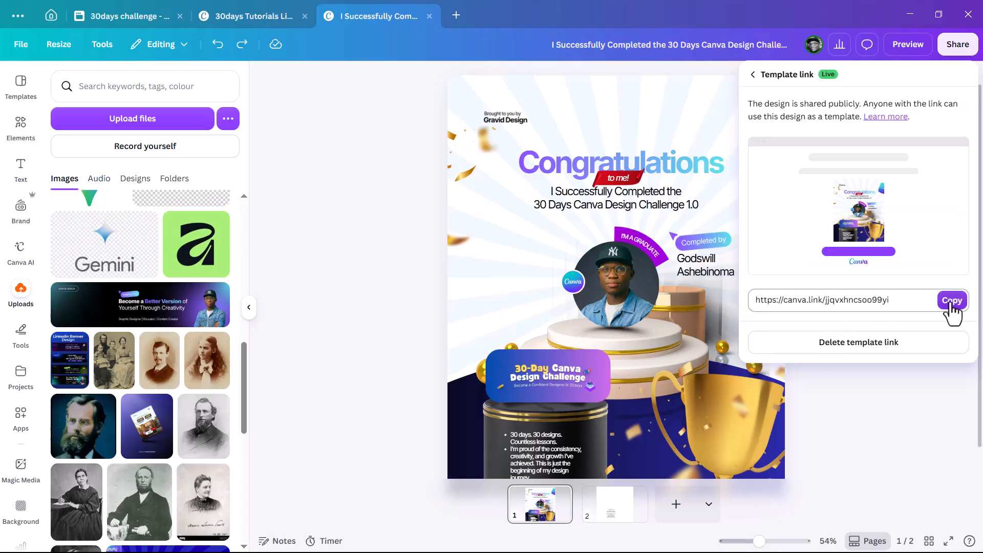
pyautogui.click(951, 306)
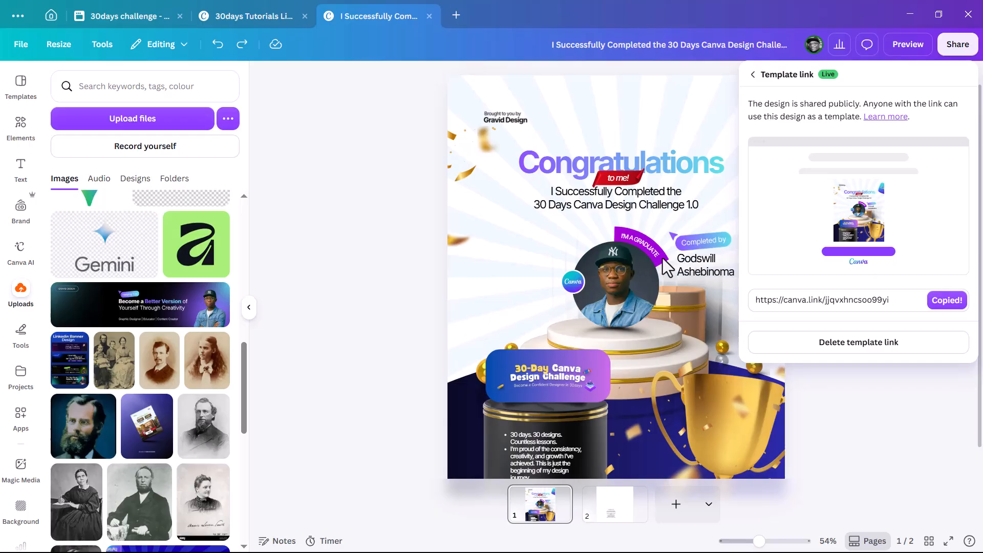
pyautogui.click(753, 75)
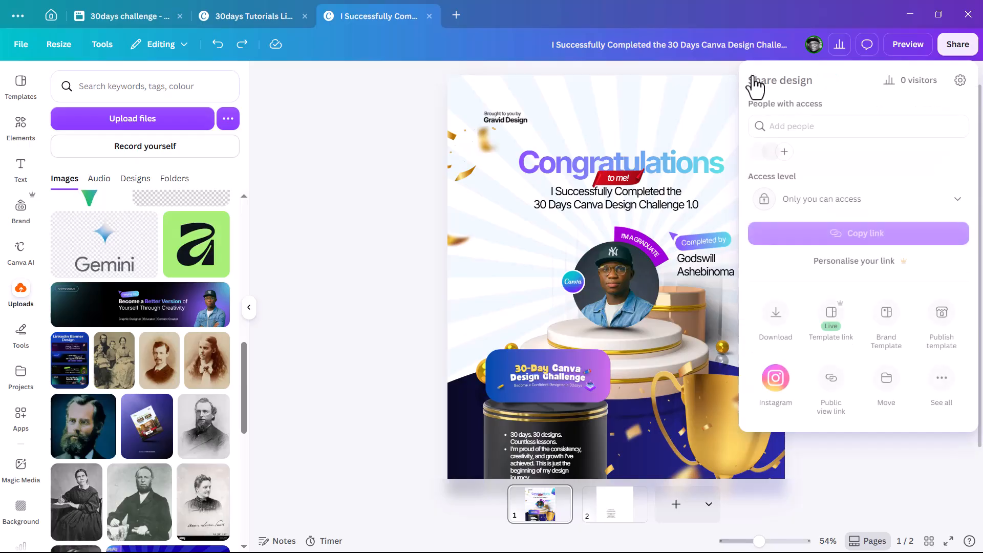
pyautogui.click(341, 127)
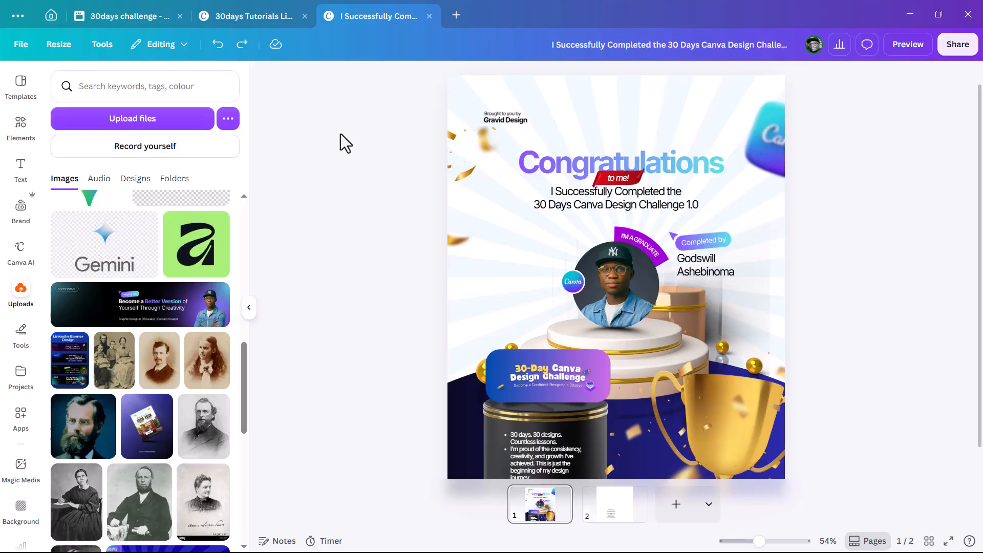